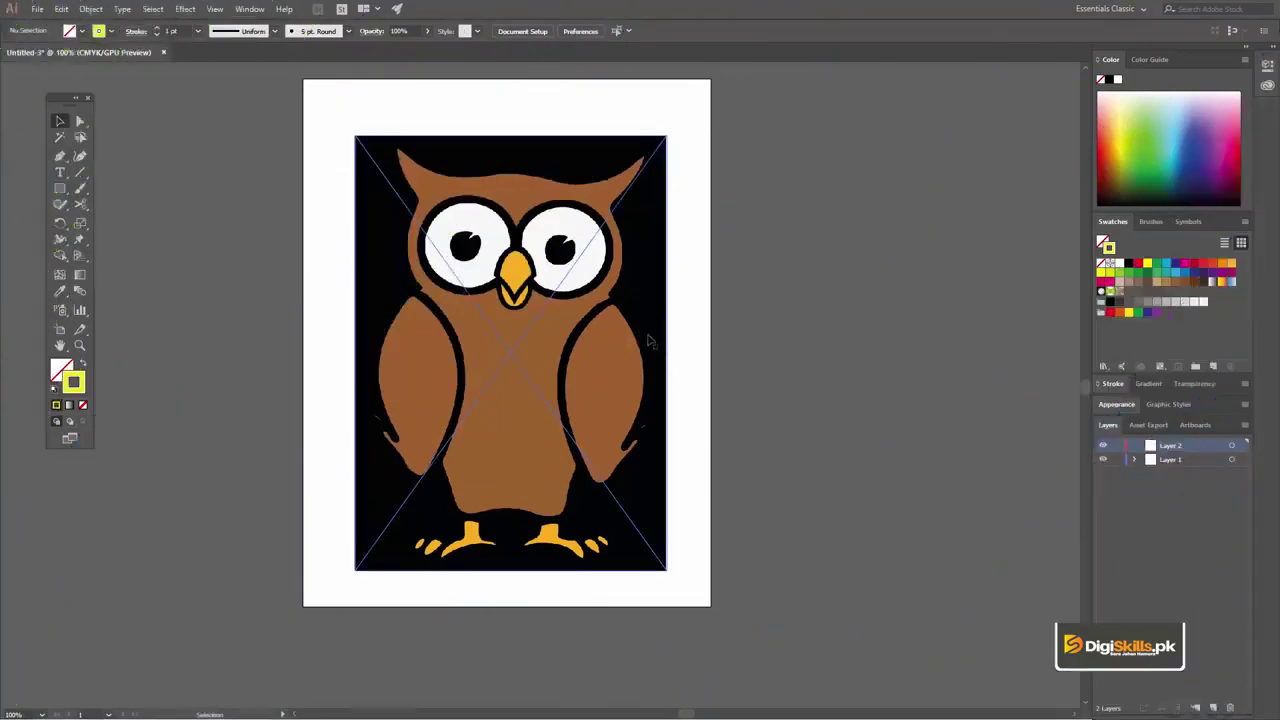
Recentre the artboard and deselect the placed owl image.
drag(656, 343, 650, 323)
click(732, 268)
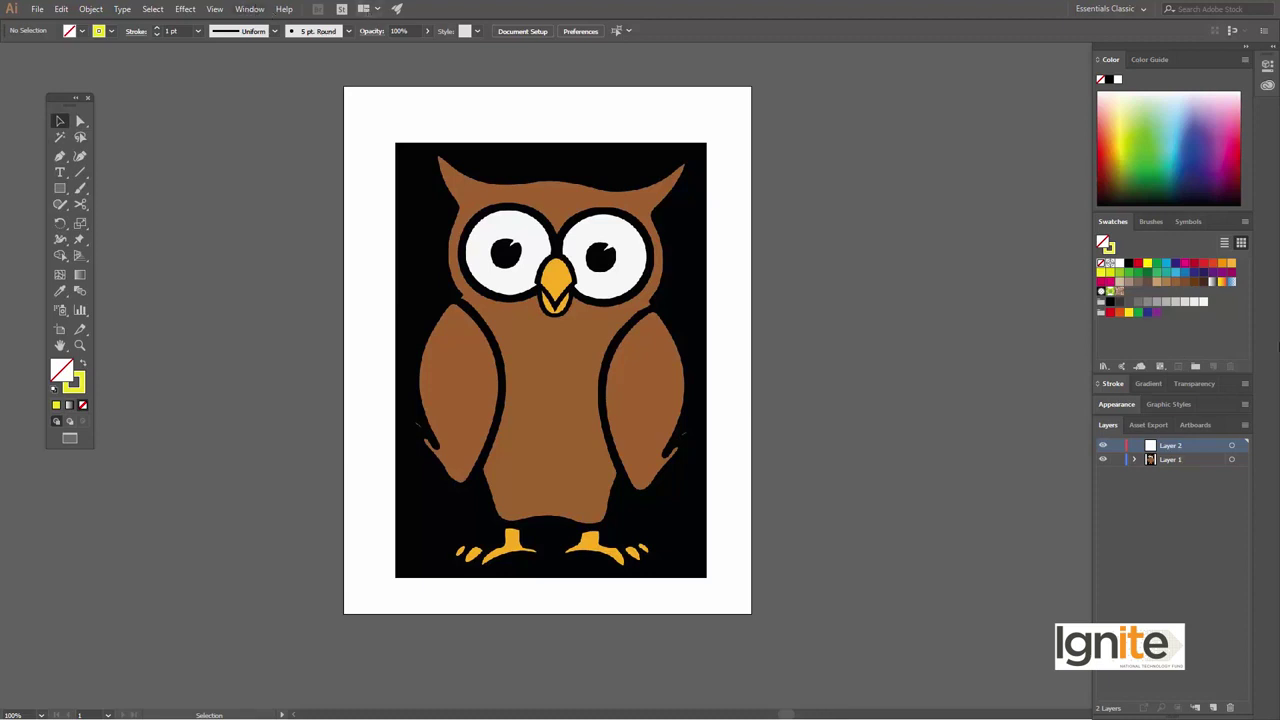
click(247, 9)
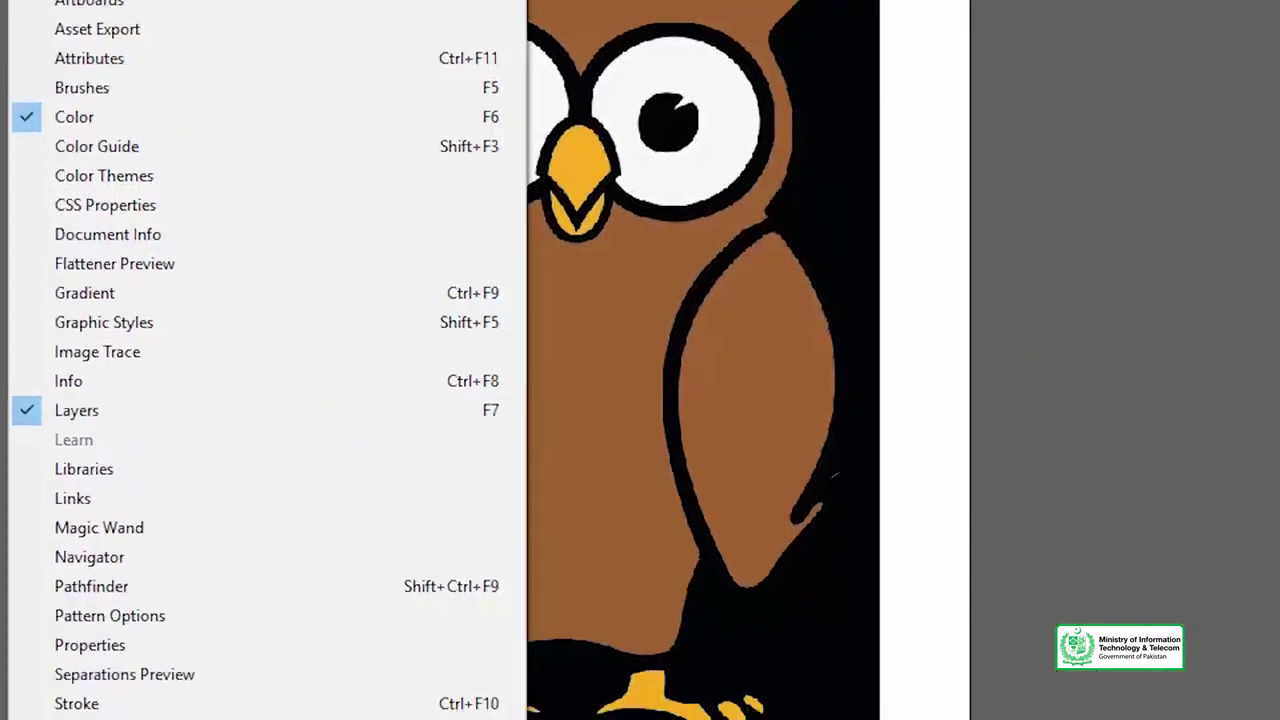
click(745, 480)
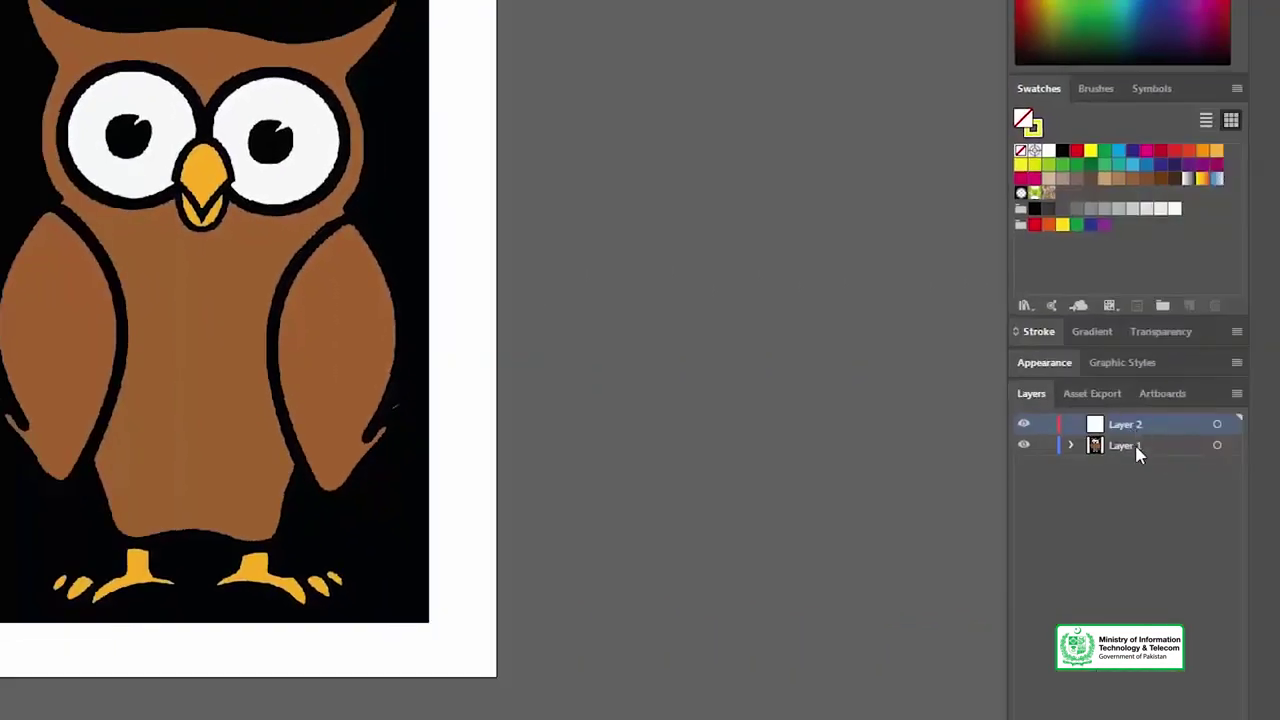
click(1137, 448)
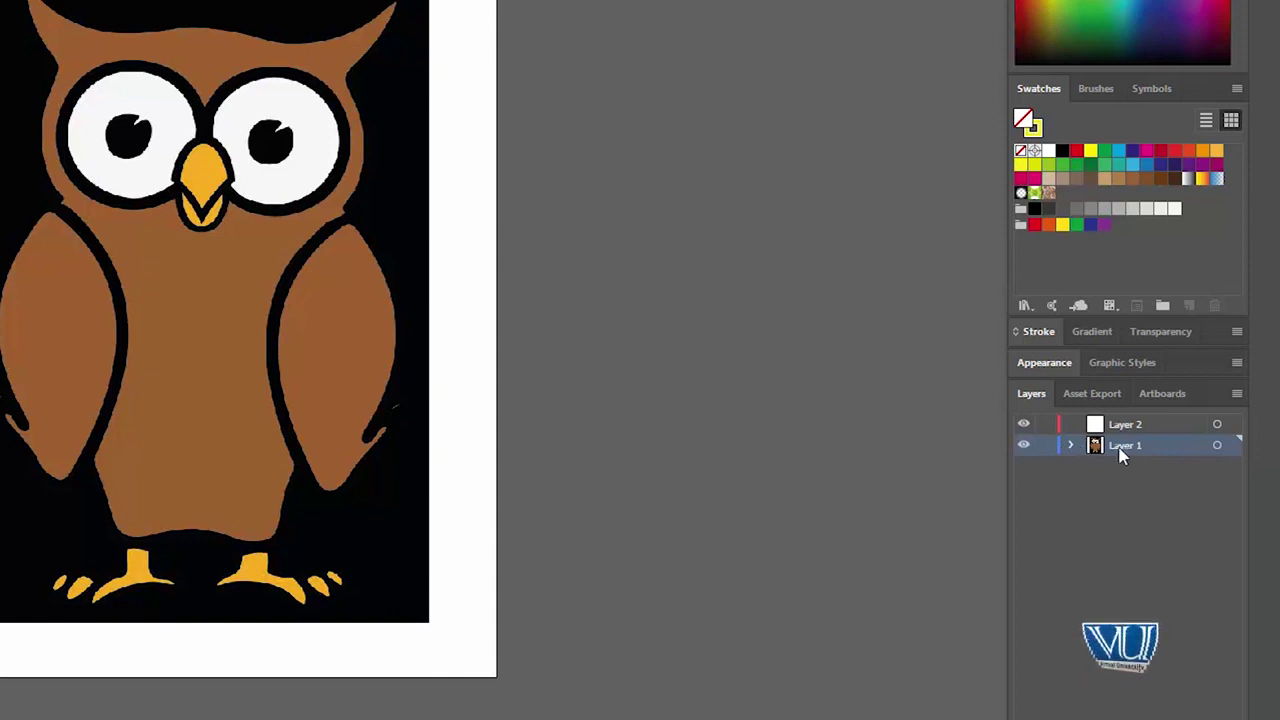
click(1024, 446)
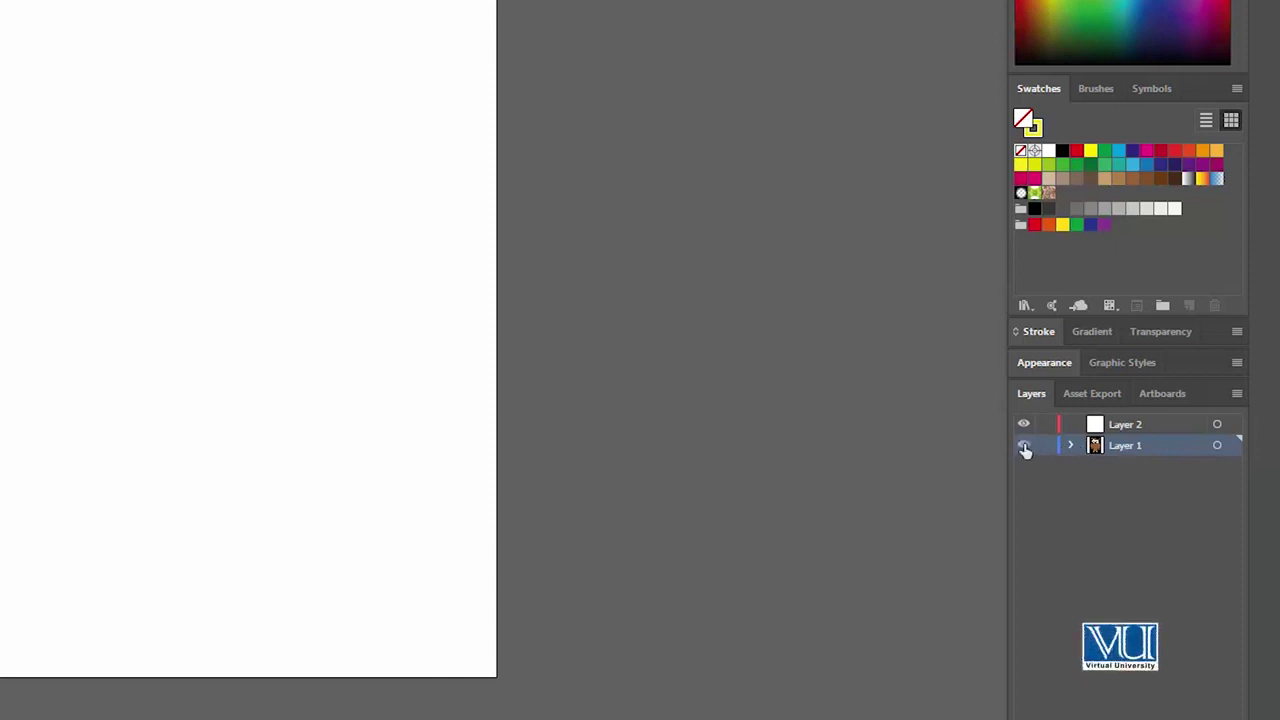
click(1024, 446)
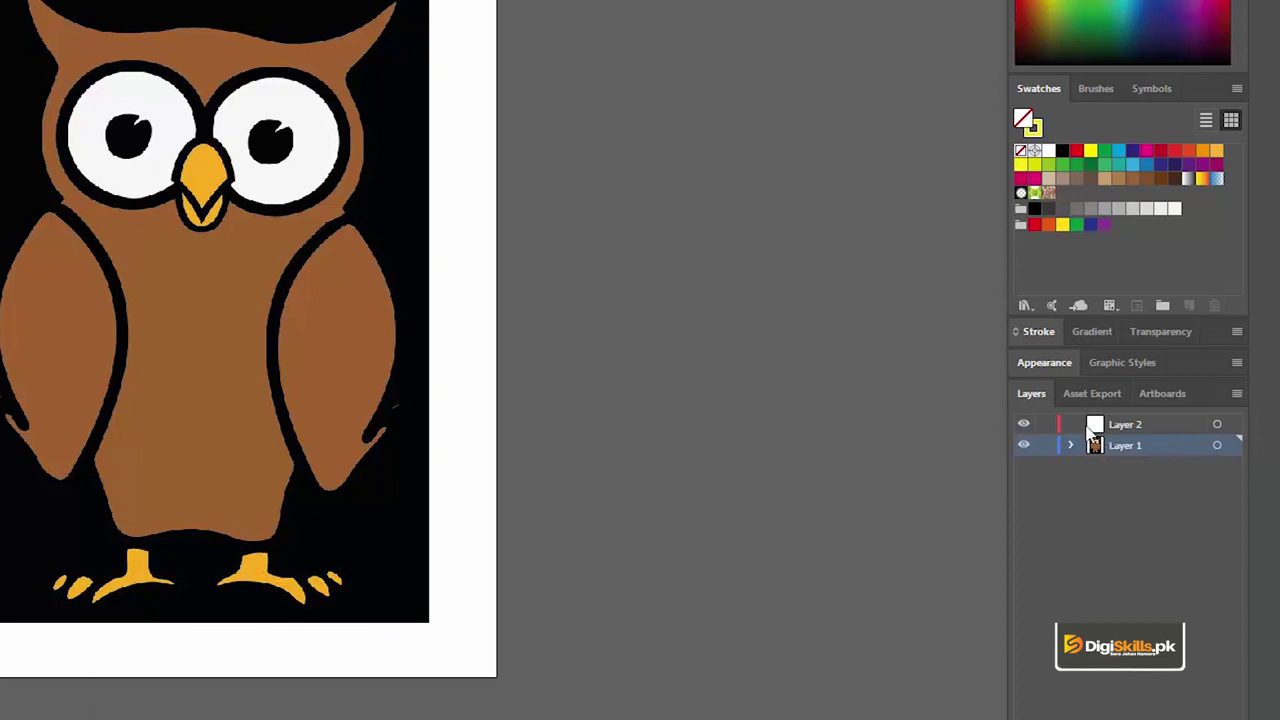
click(1132, 425)
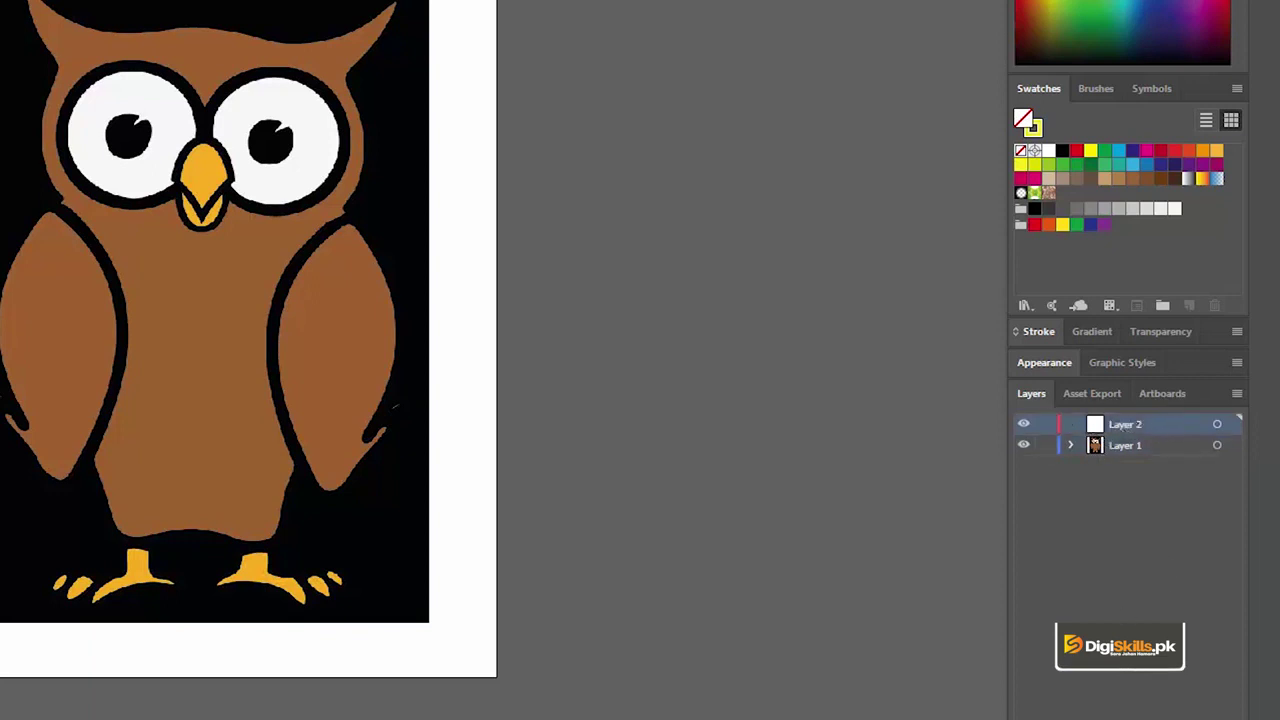
key(Delete)
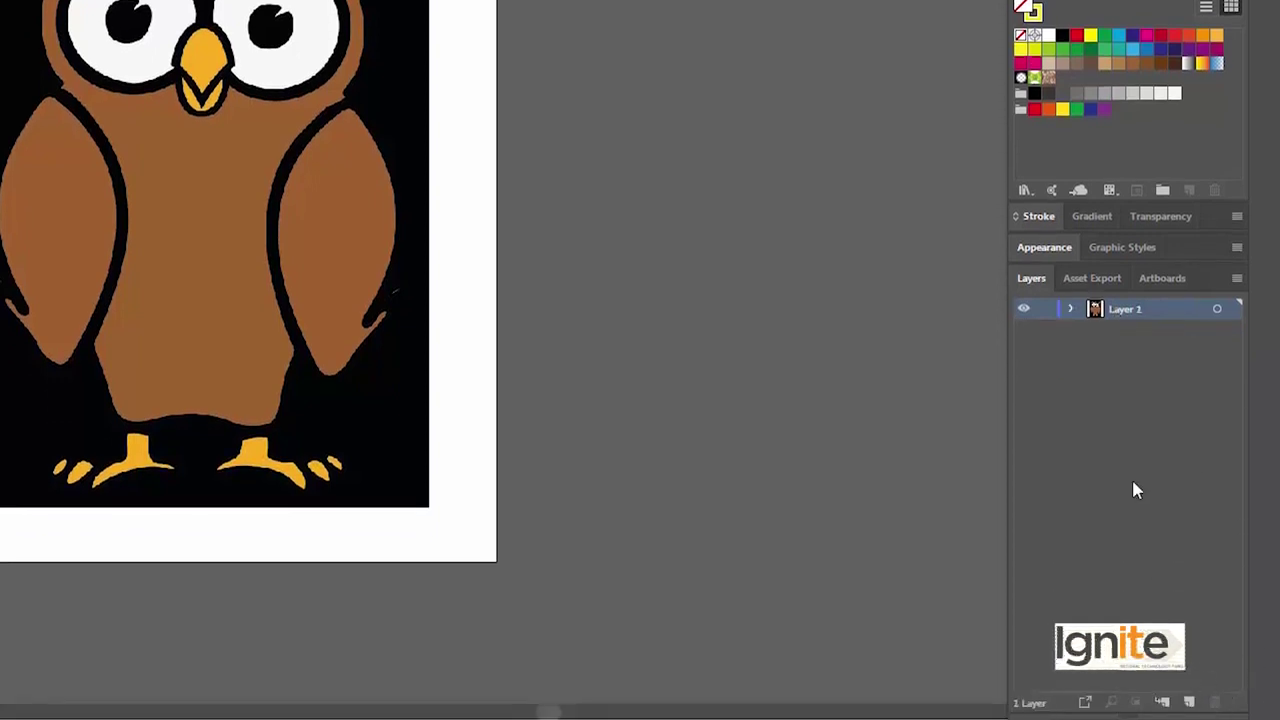
key(ctrl+z)
click(1129, 318)
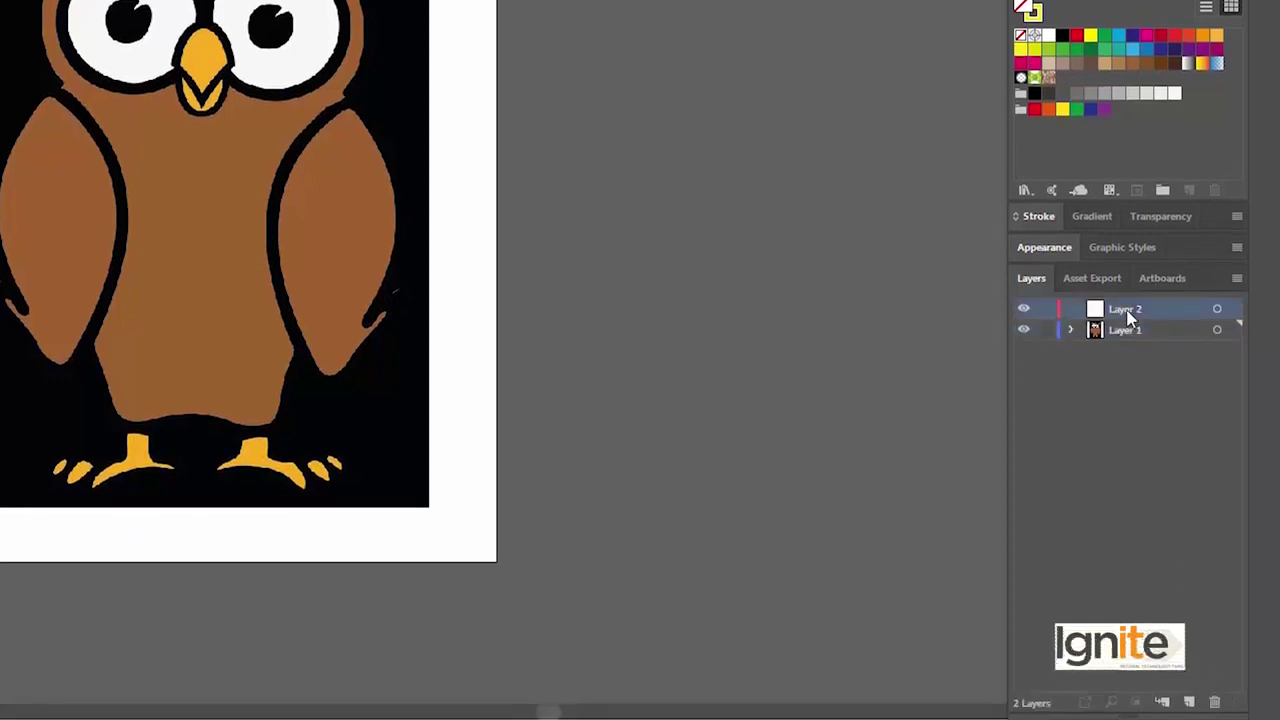
click(1118, 336)
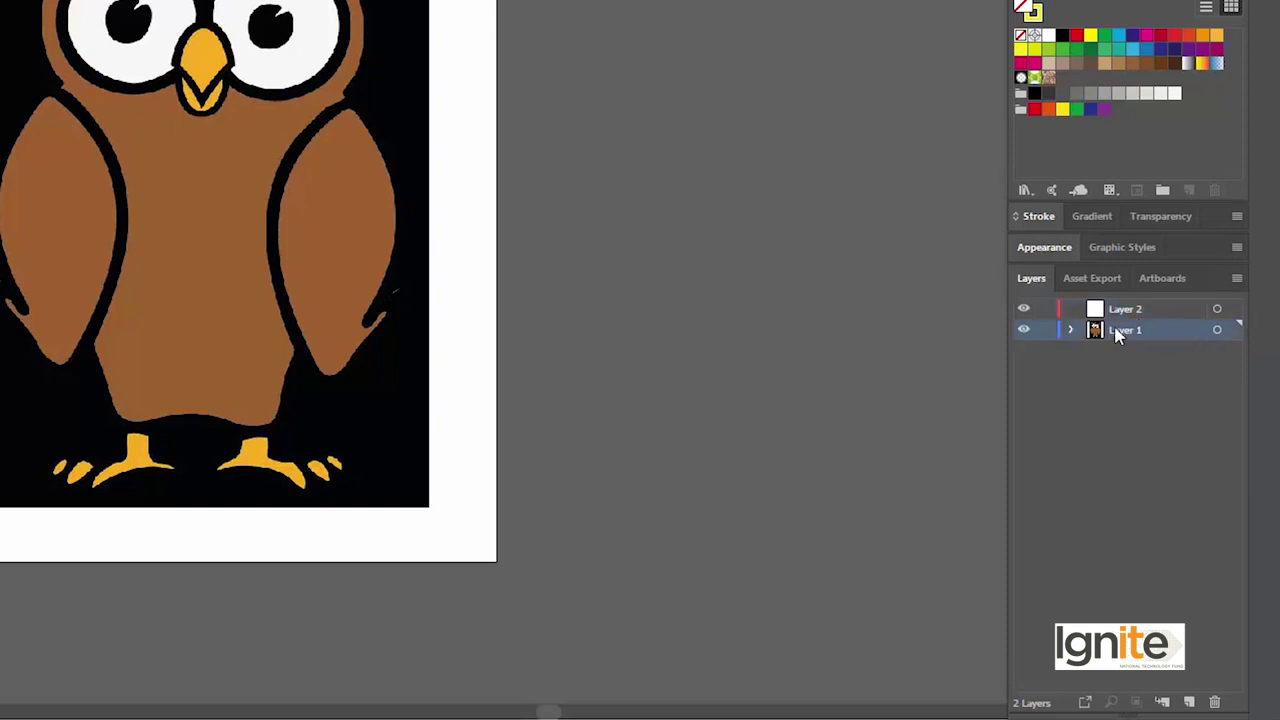
click(1123, 312)
click(1136, 333)
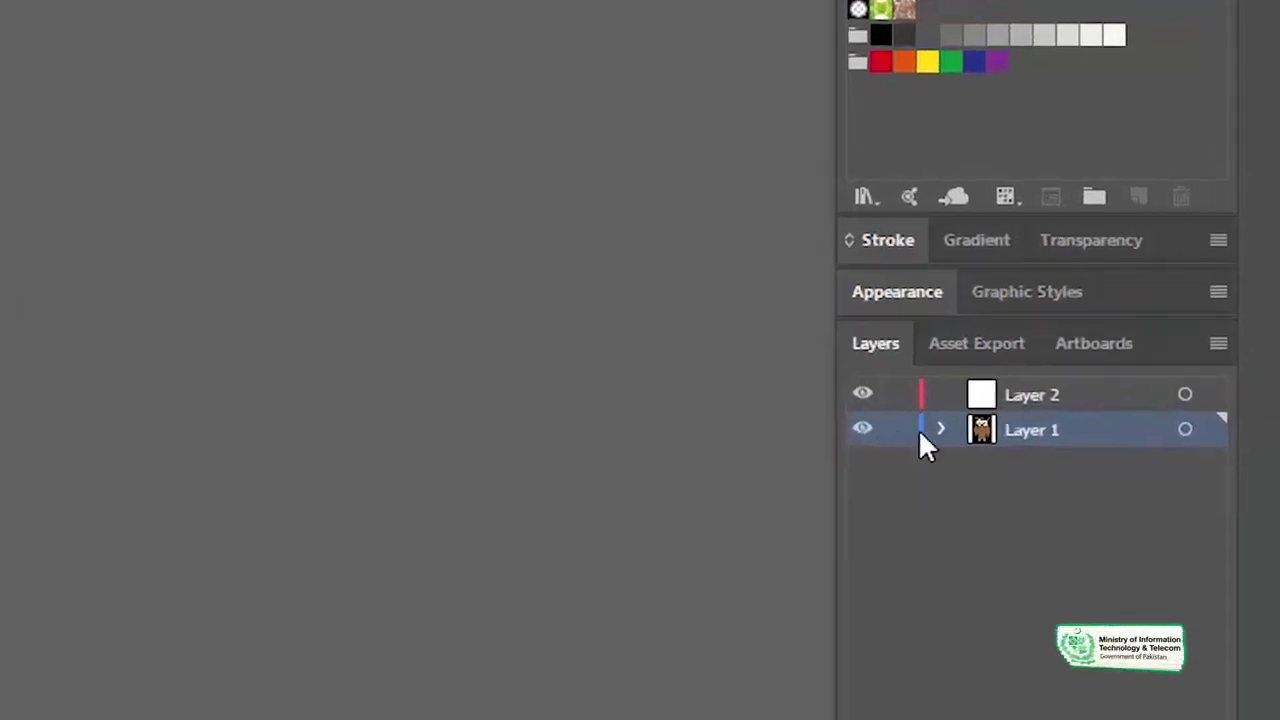
click(899, 432)
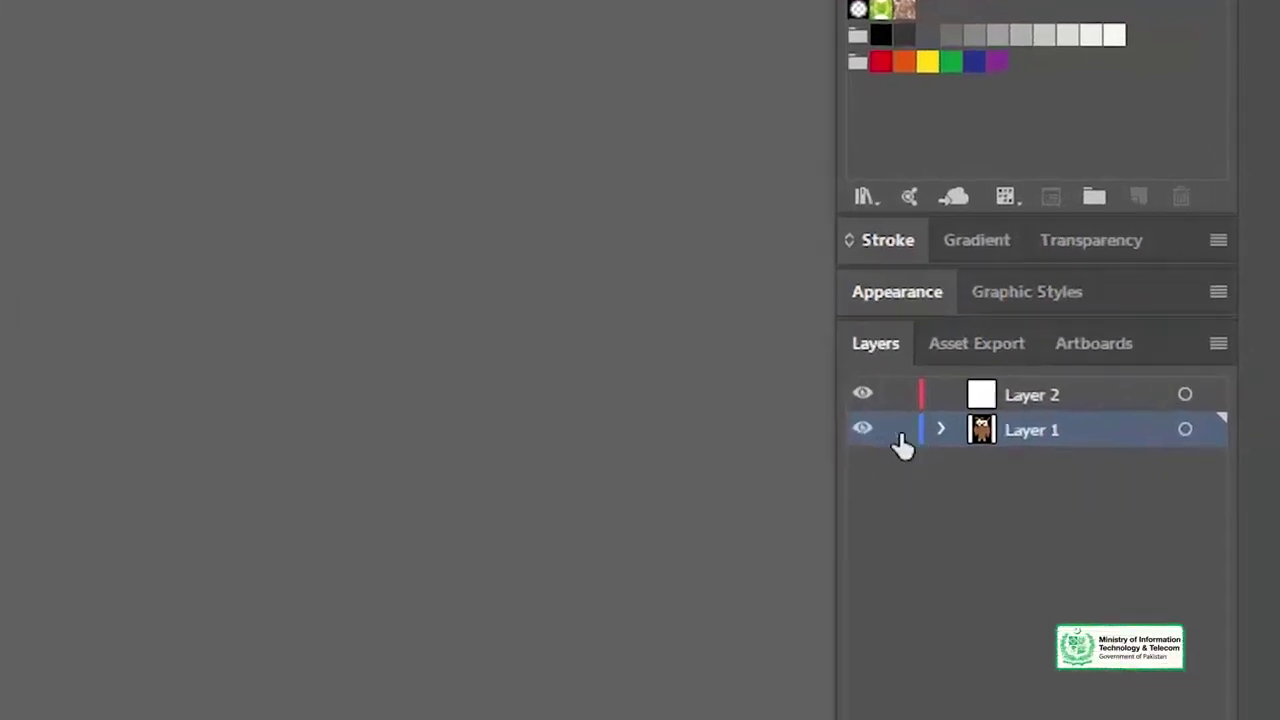
click(1036, 394)
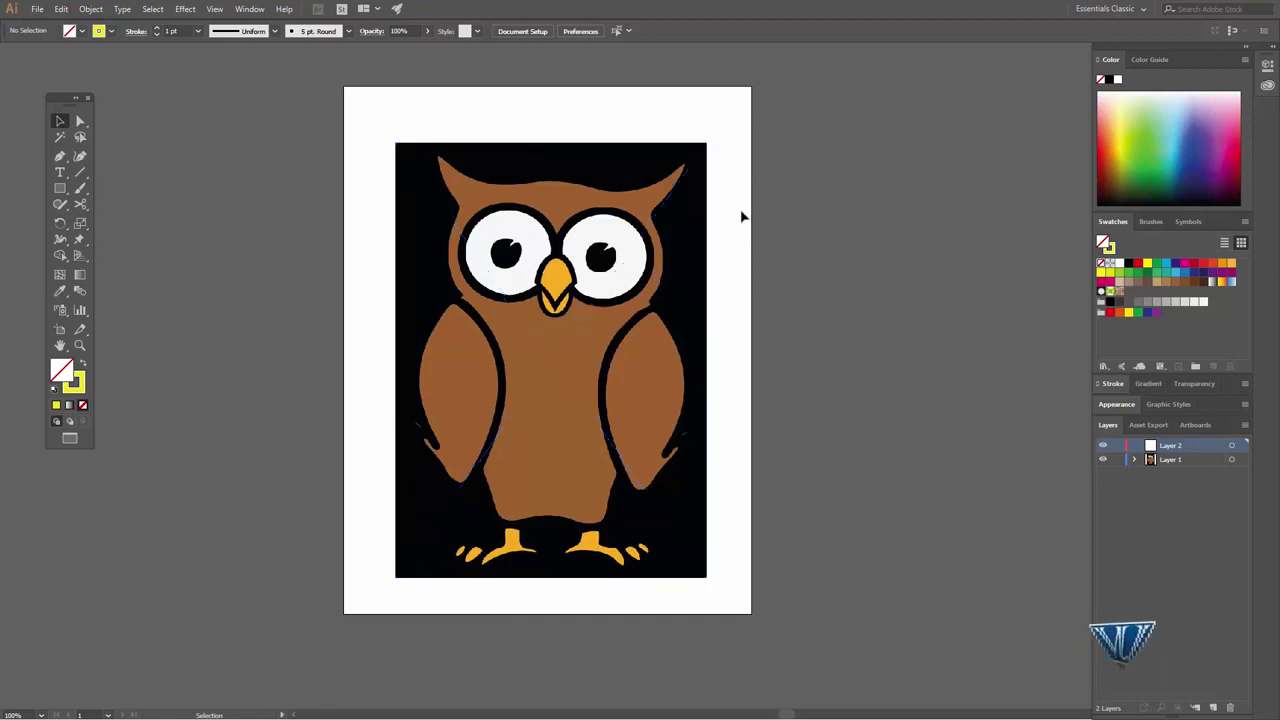
Make Layer 1 active and try a test Pen path starting at the owl's beak.
click(1156, 462)
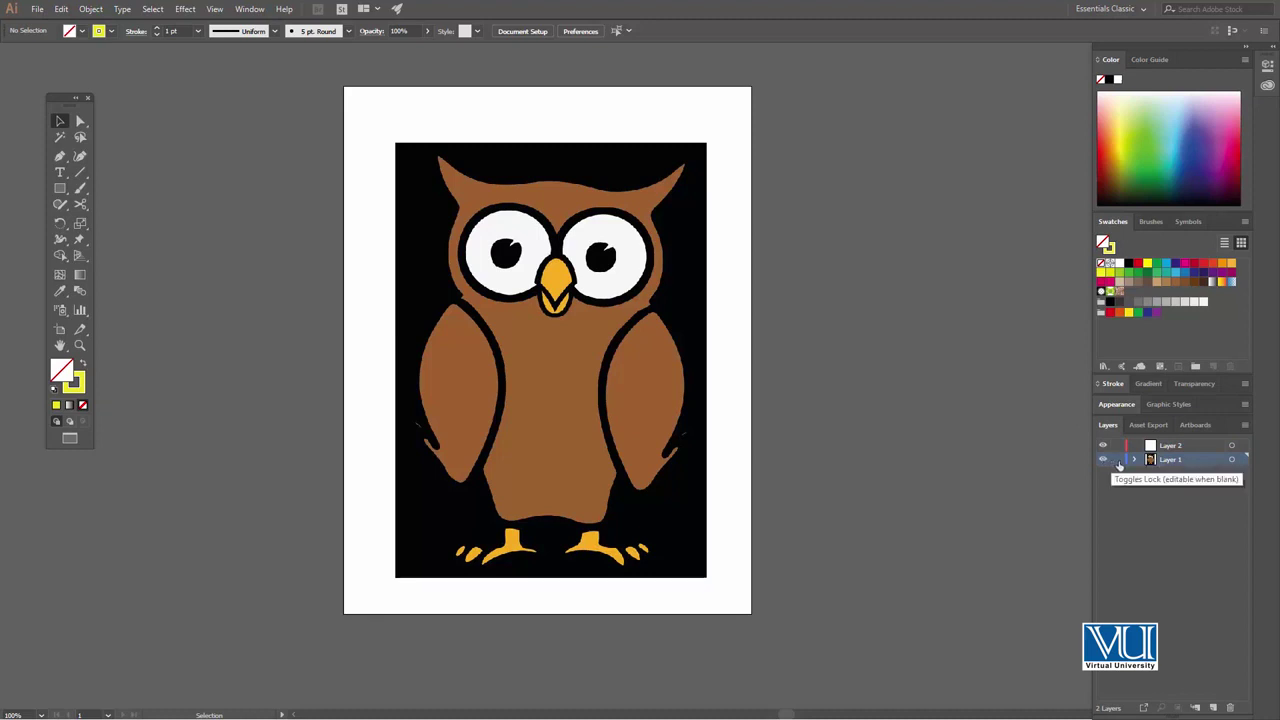
key(p)
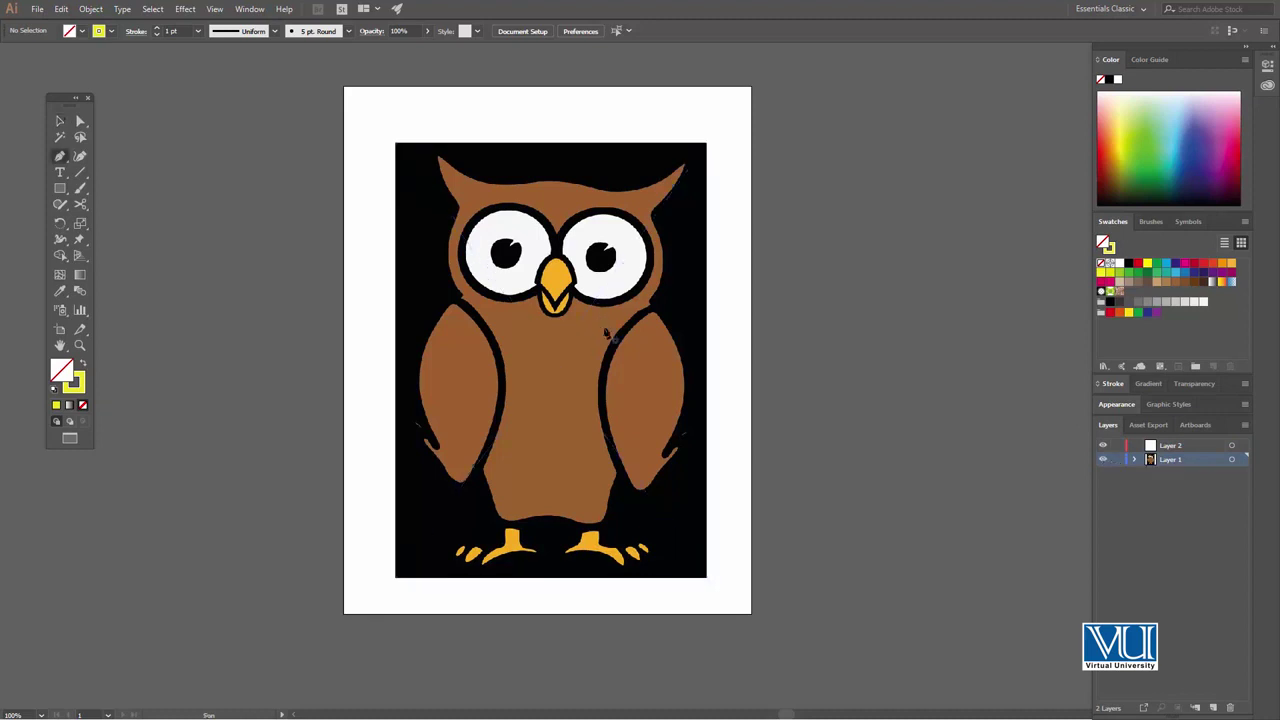
key(ctrl)
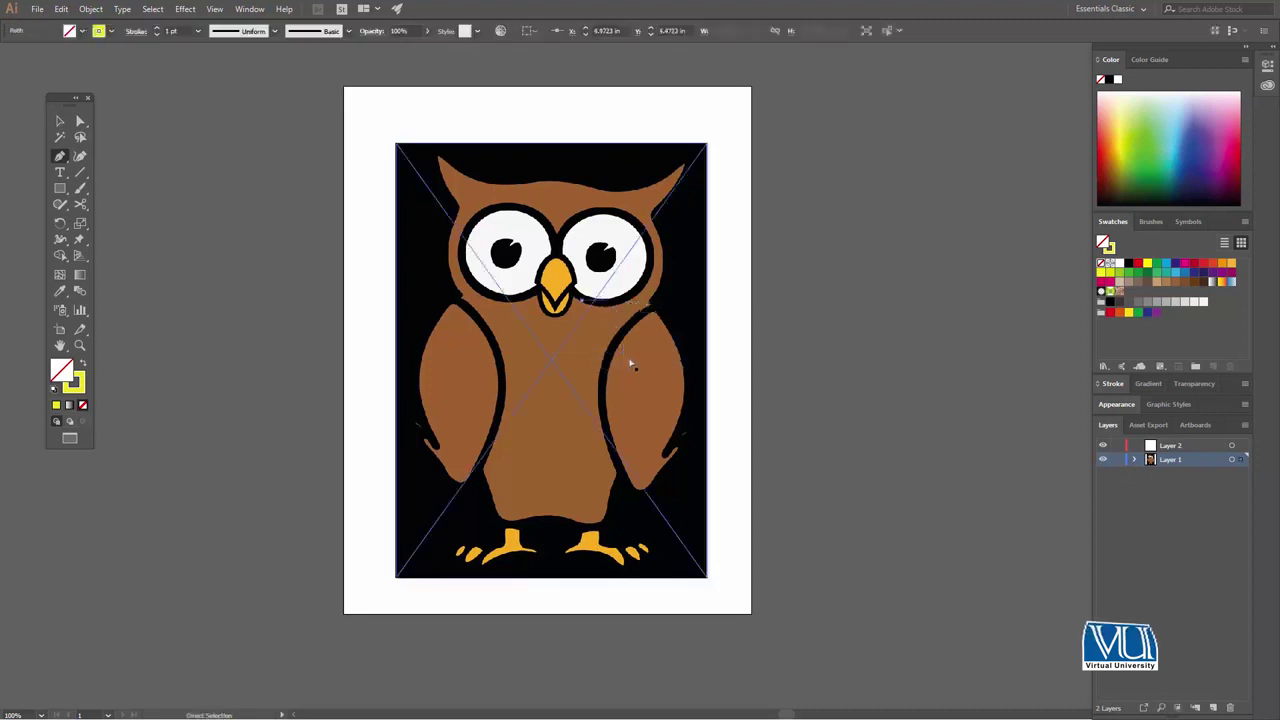
drag(551, 288, 581, 368)
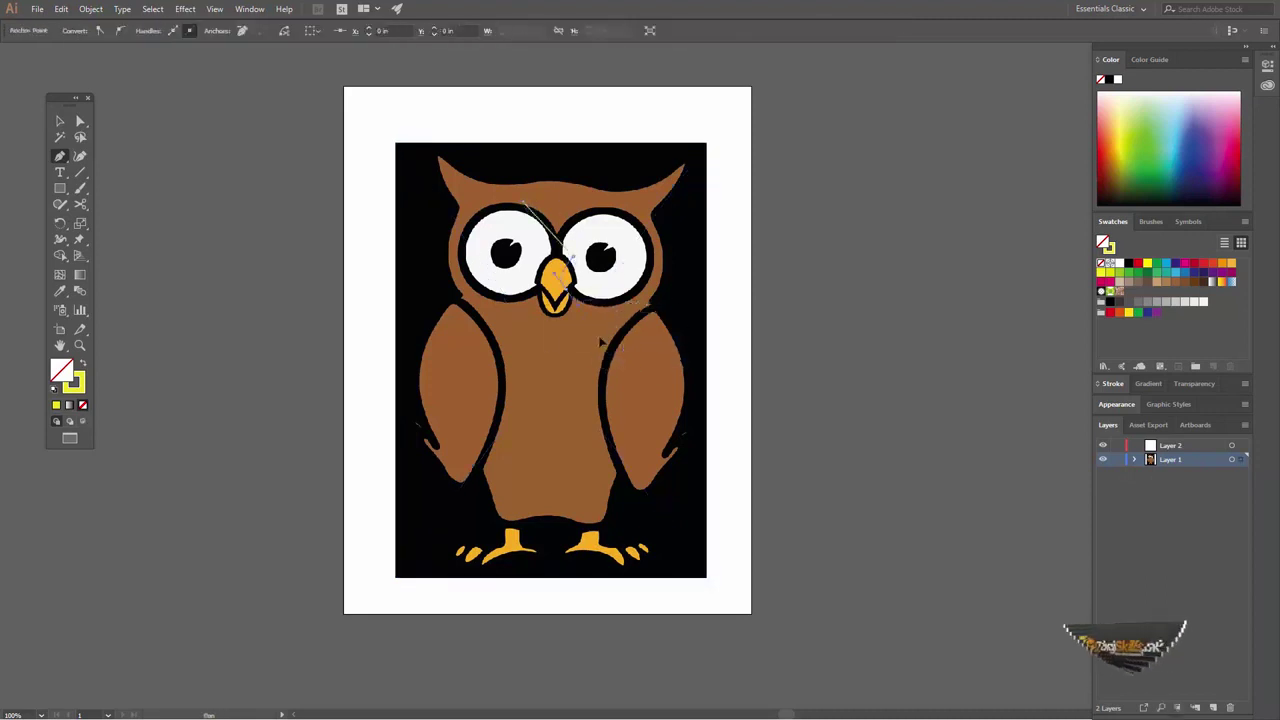
click(650, 383)
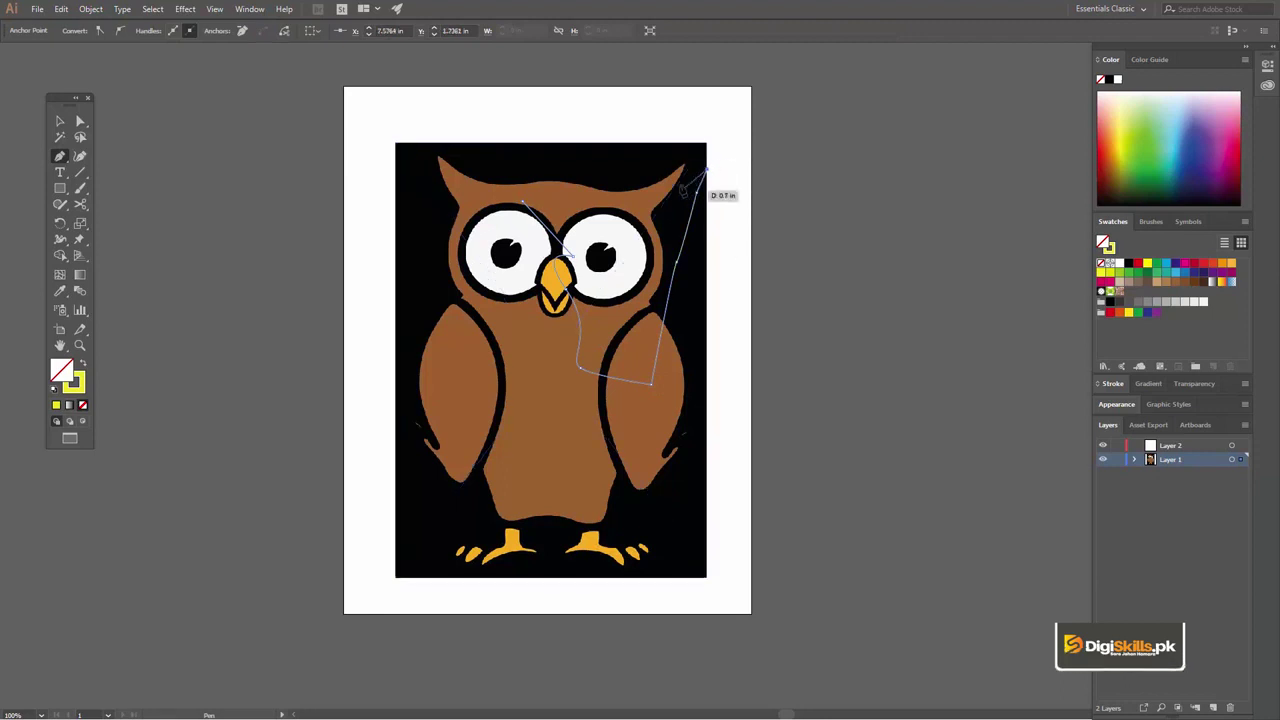
key(ctrl)
ctrl+click(688, 200)
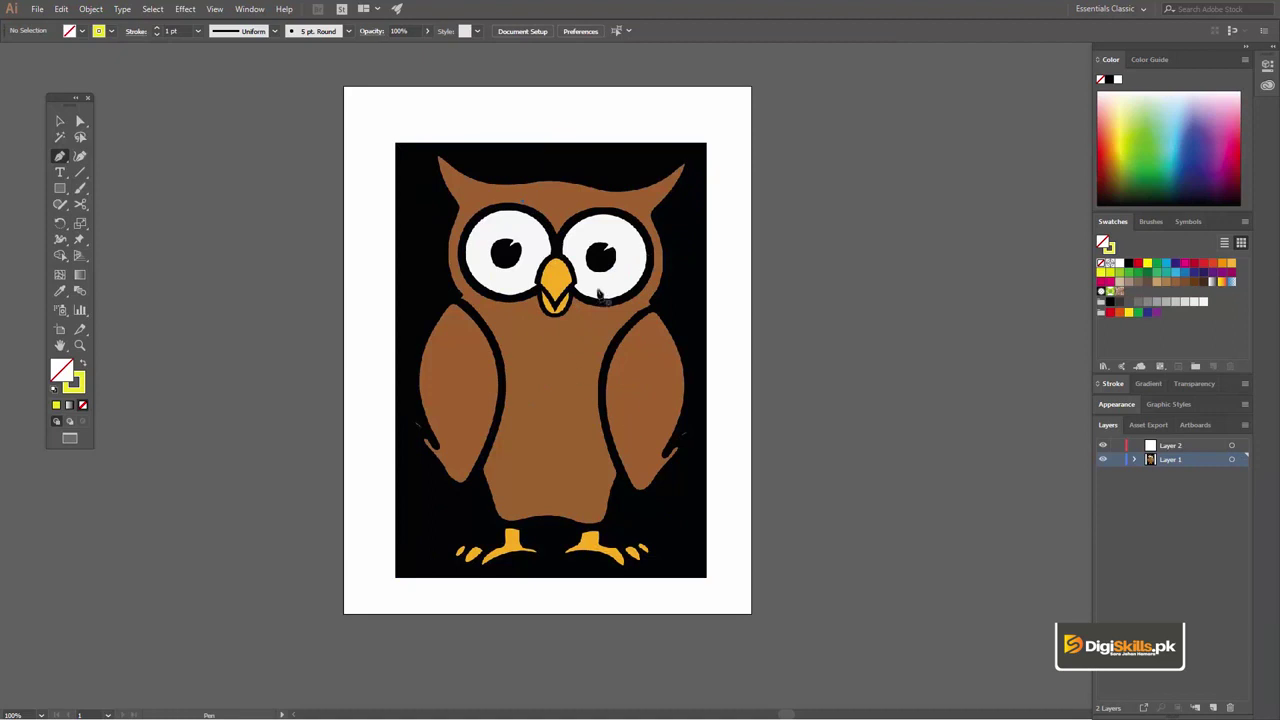
key(ctrl)
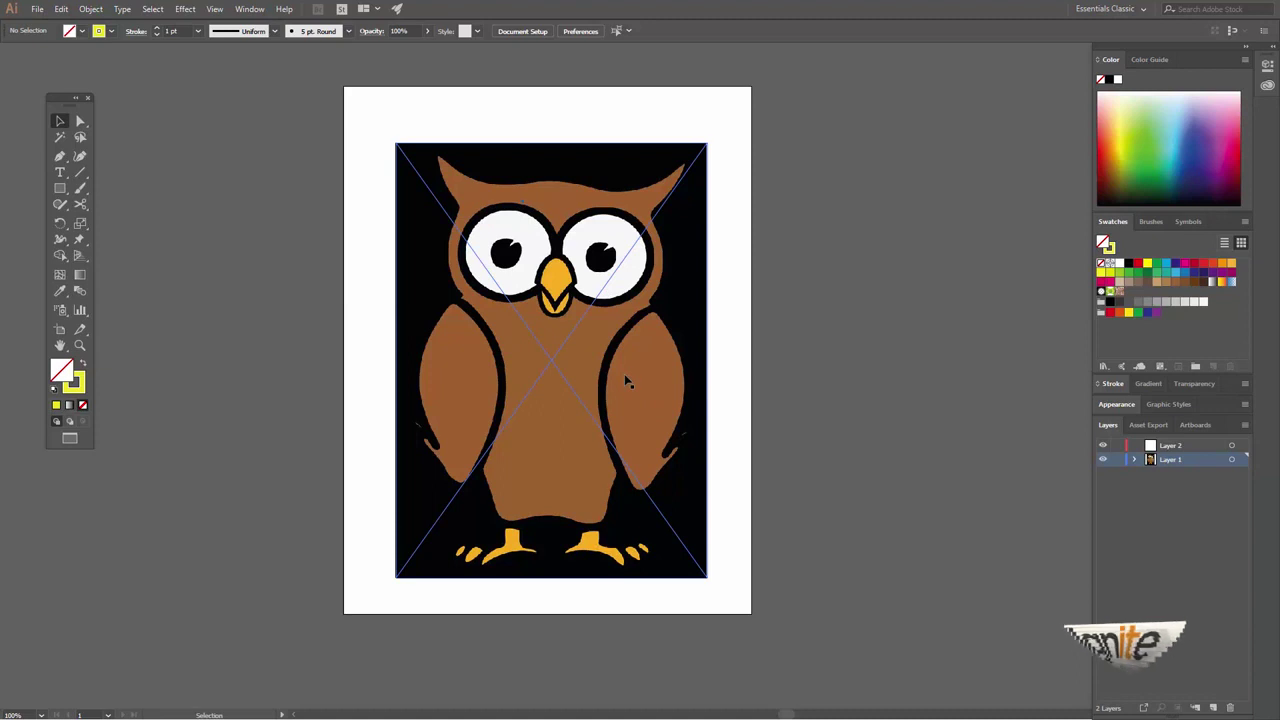
Nudge the owl image right, undo the move, and lock Layer 1.
click(687, 331)
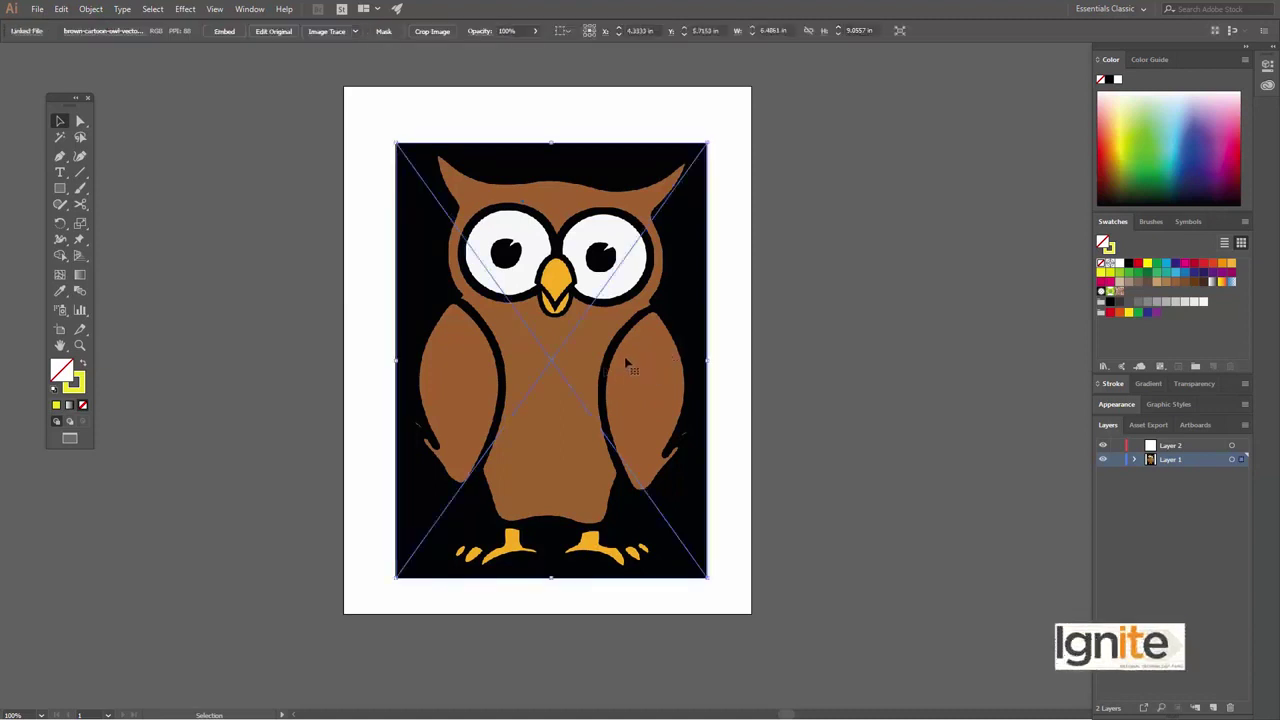
drag(628, 362, 668, 360)
key(ctrl+z)
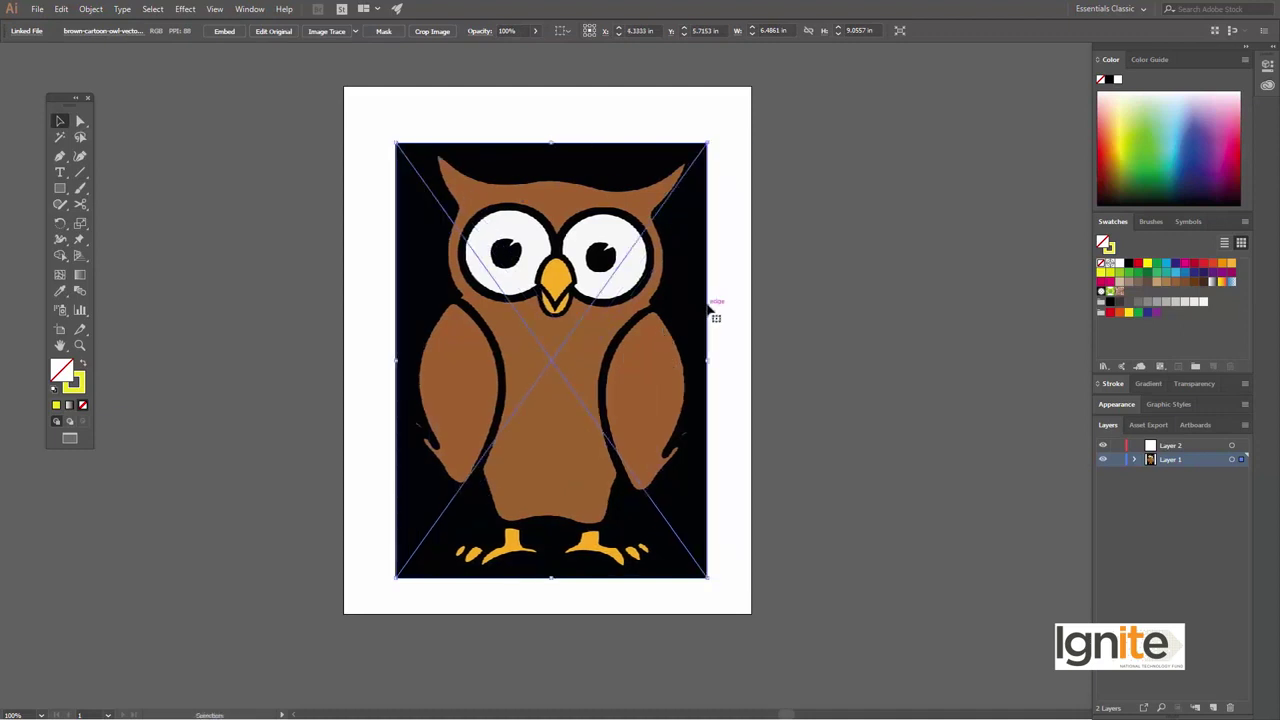
click(1118, 459)
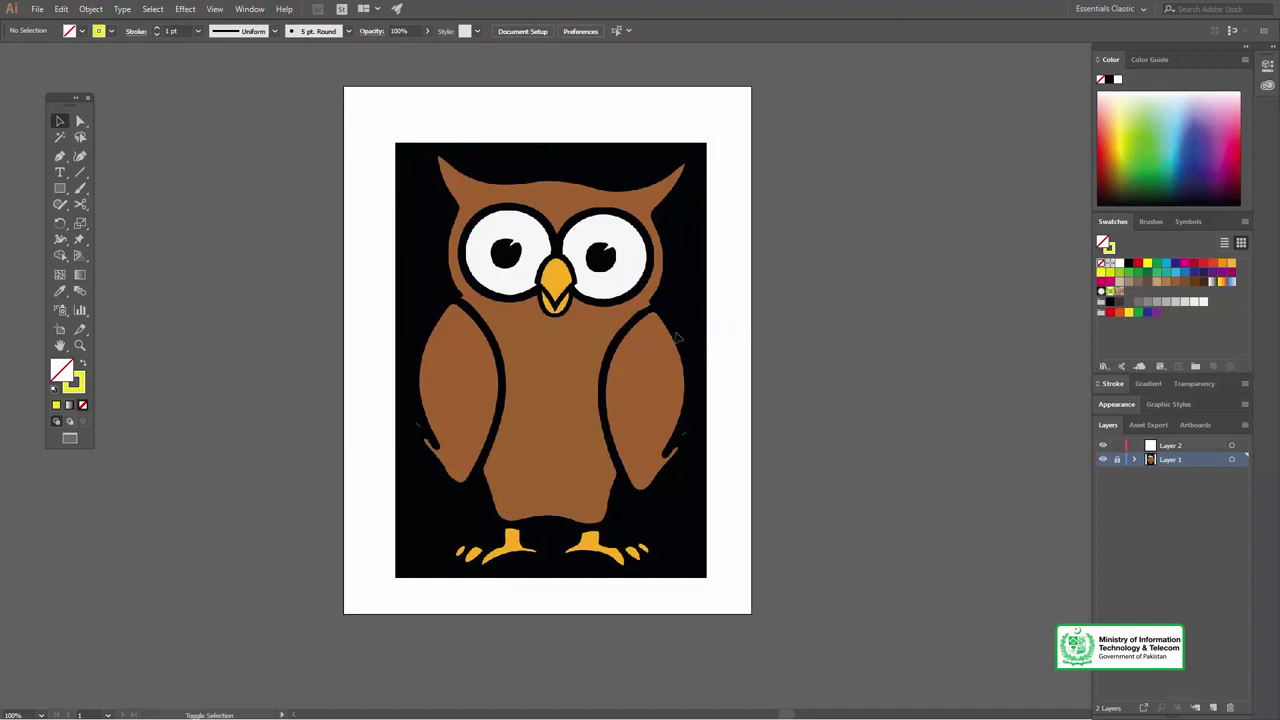
Unlock Layer 1, fade the owl image to 60% opacity, and lock Layer 1 again.
click(1117, 459)
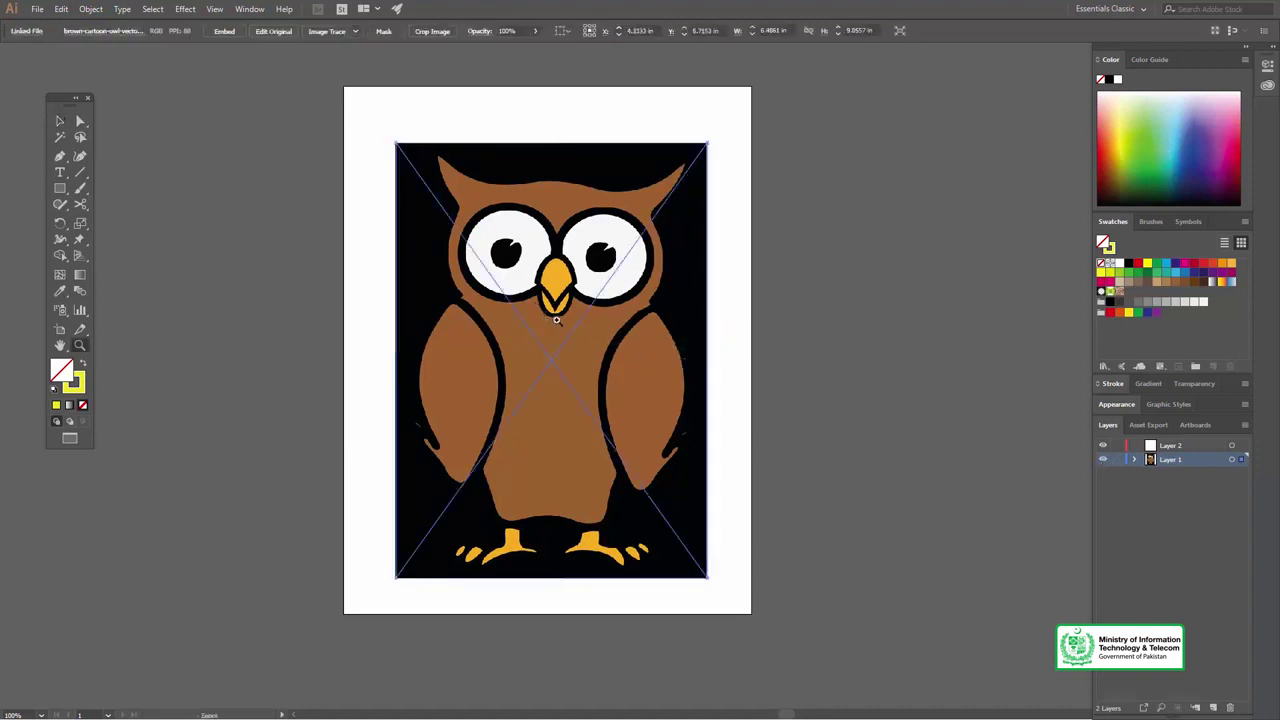
click(556, 319)
drag(633, 307, 603, 312)
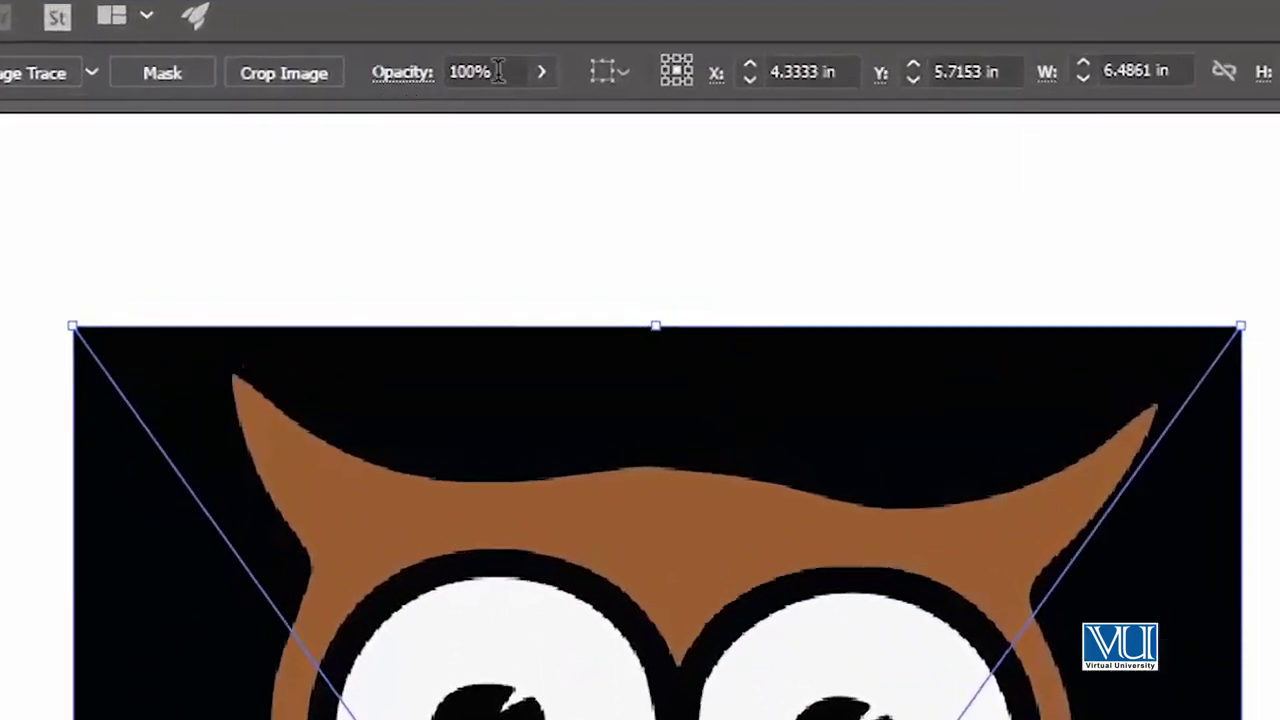
click(541, 72)
drag(529, 128, 483, 135)
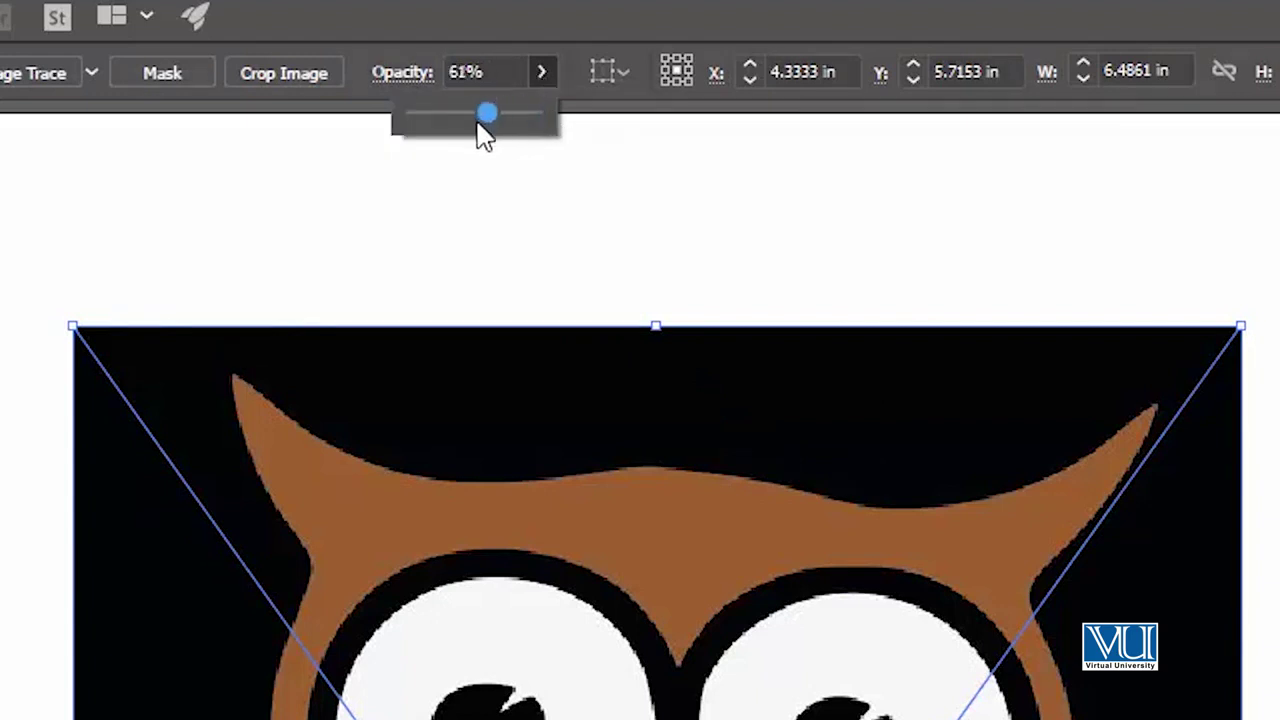
drag(466, 72, 464, 74)
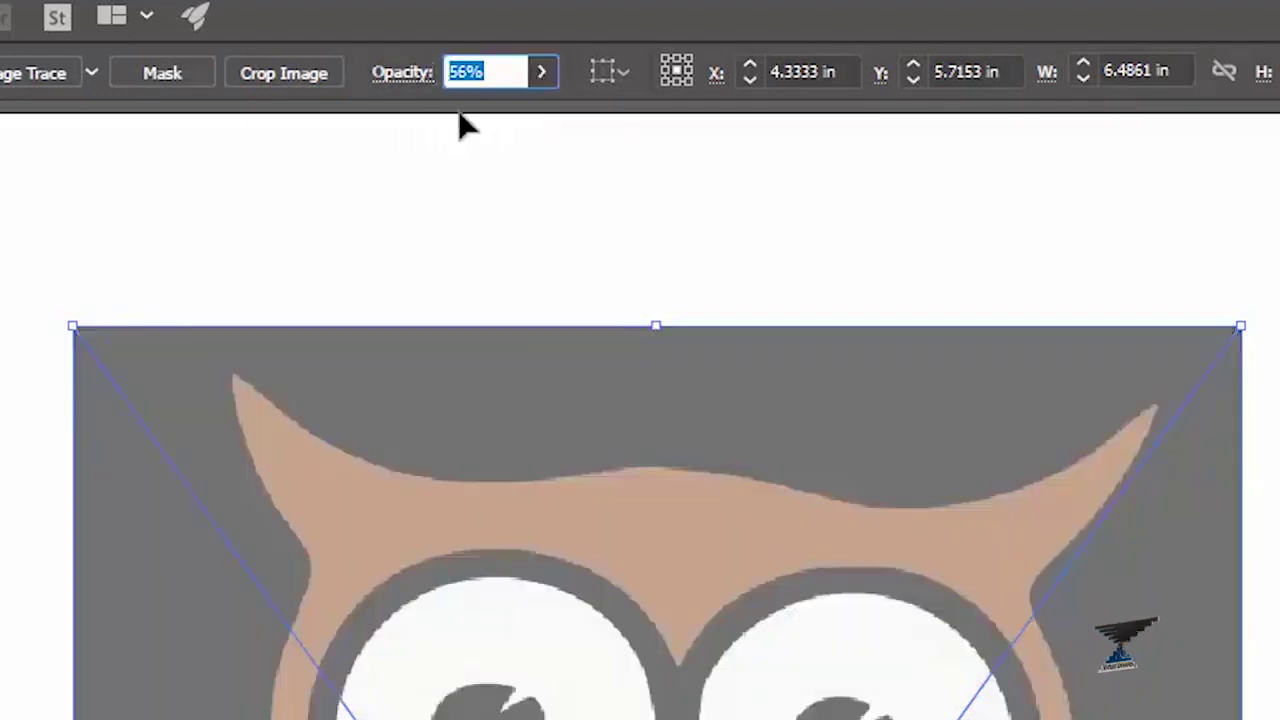
text(60)
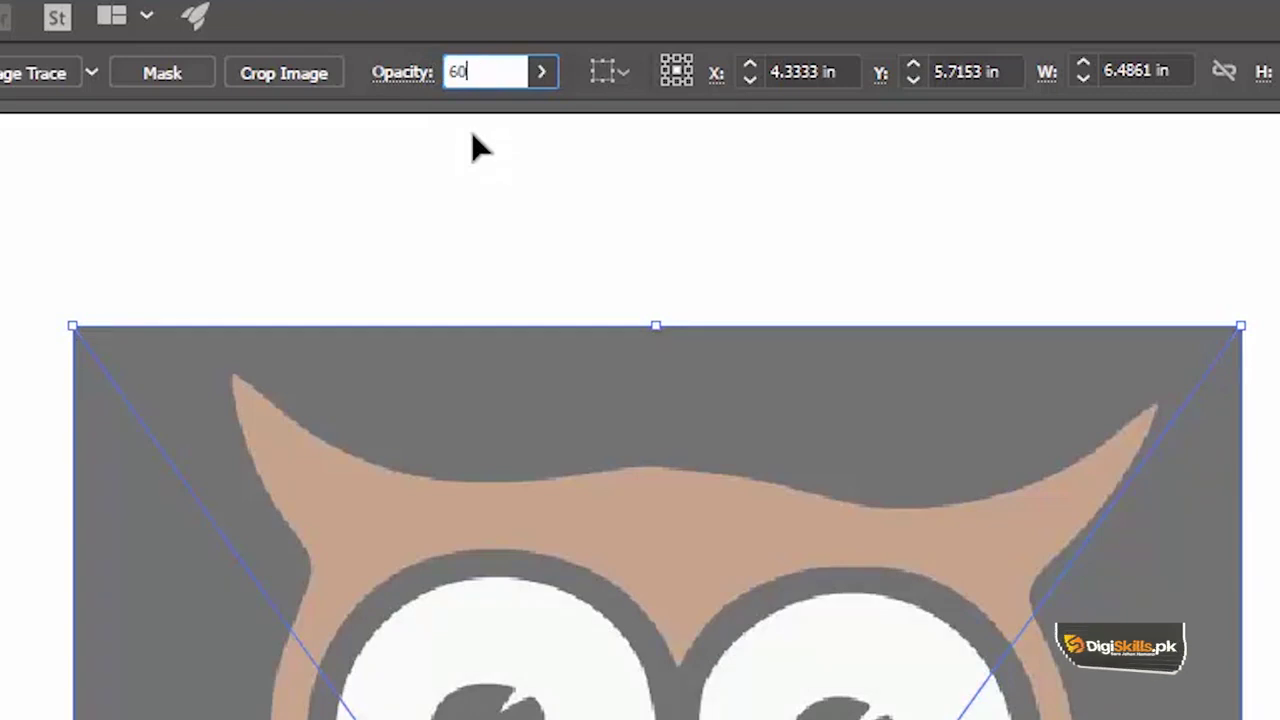
key(Return)
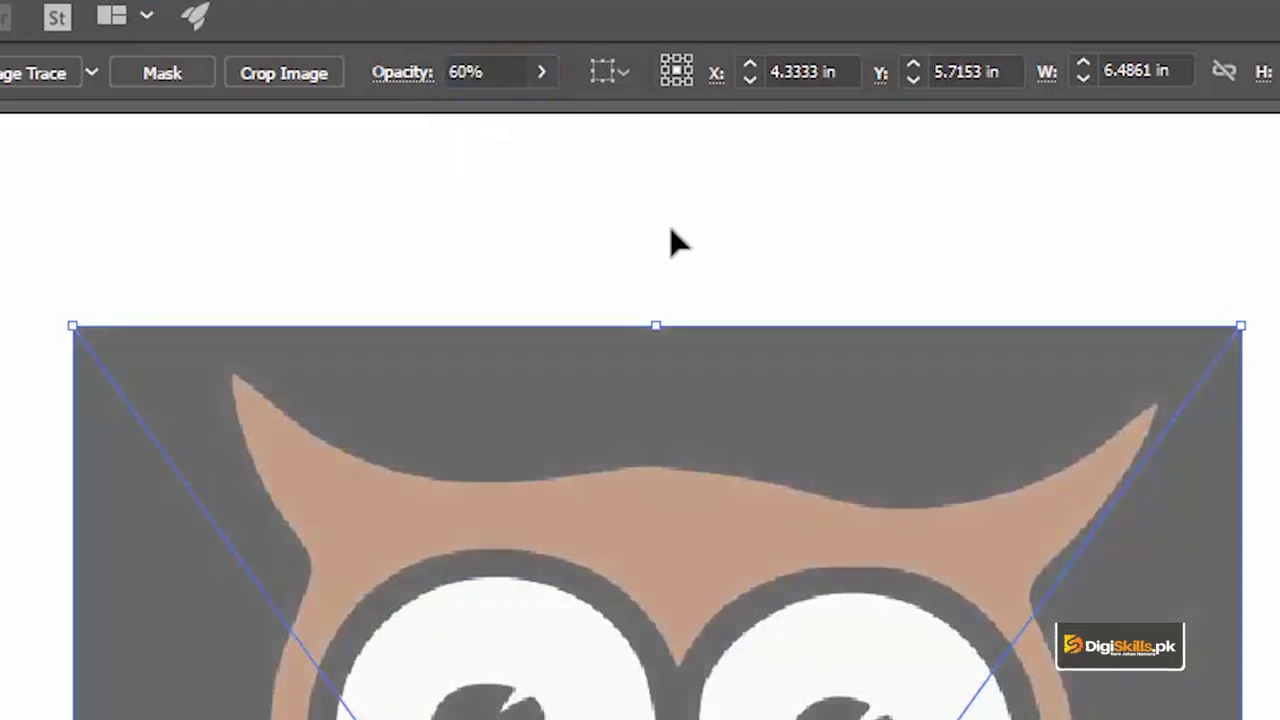
click(671, 230)
click(686, 509)
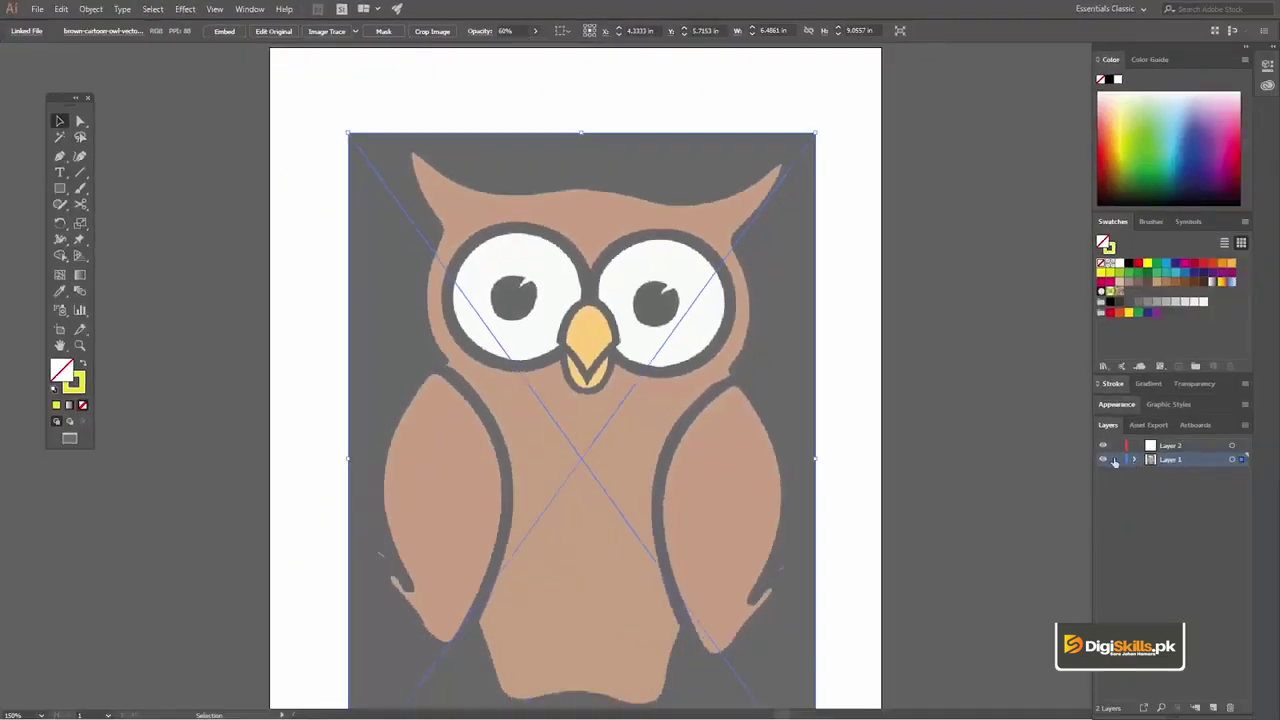
click(1116, 459)
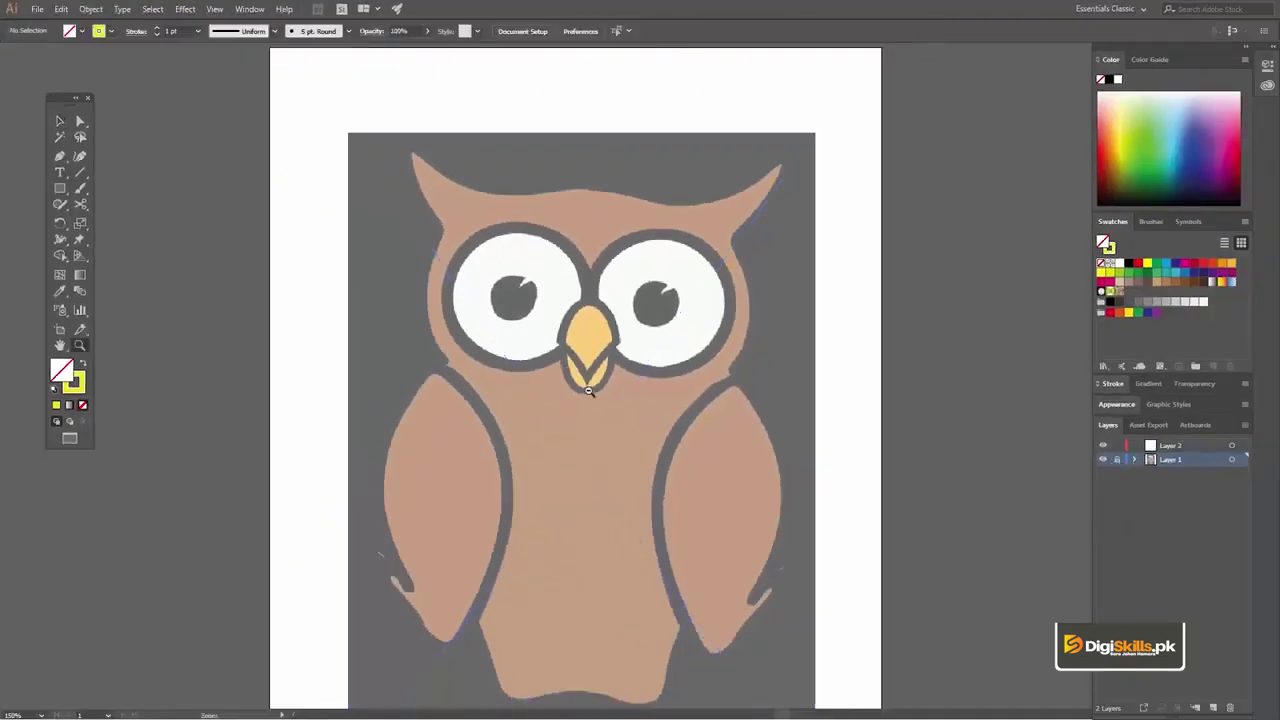
With the Pen tool active, set the stroke colour to FF0000 red.
key(v)
drag(588, 390, 518, 276)
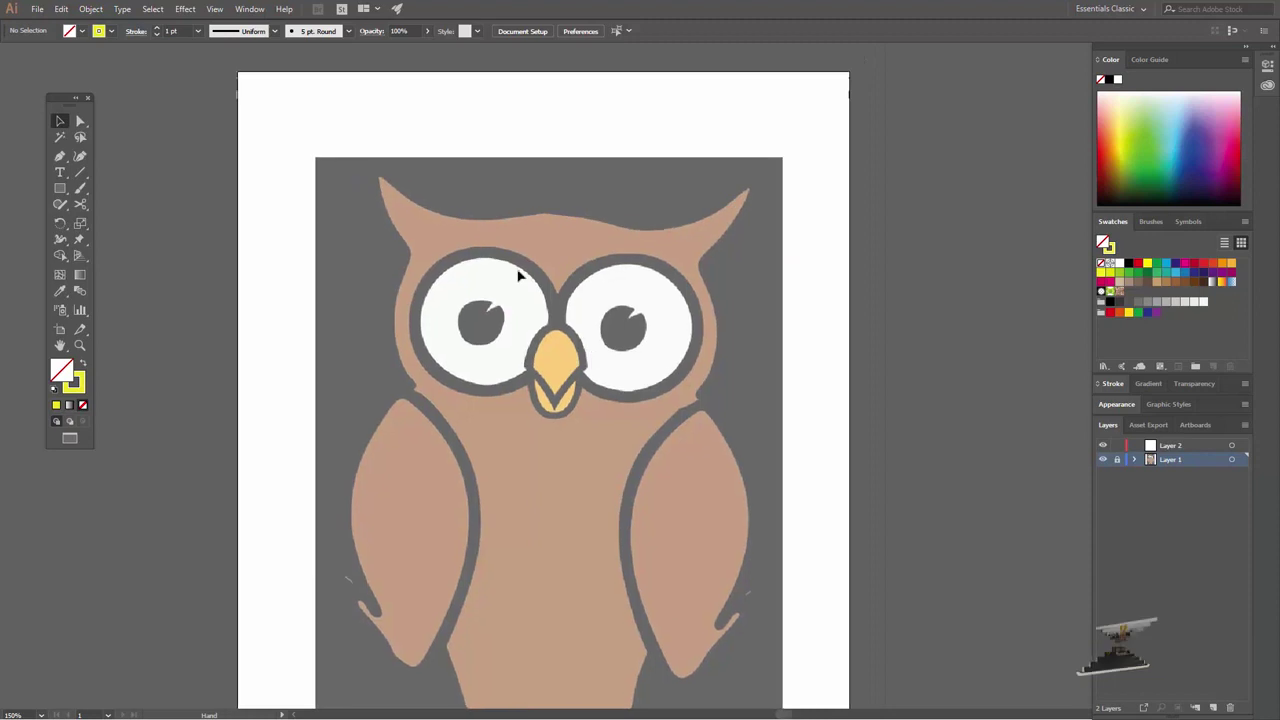
key(p)
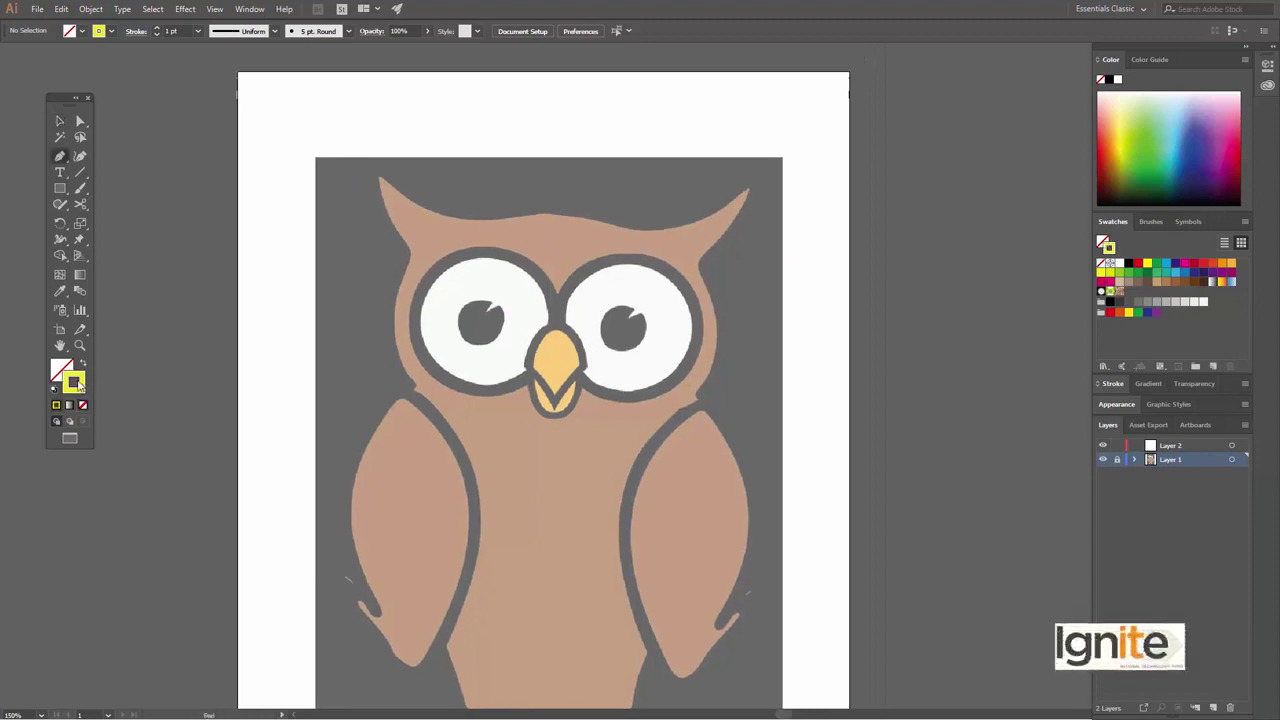
double_click(76, 383)
mouse_move(659, 292)
mouse_down()
mouse_move(647, 288)
mouse_move(934, 170)
mouse_up()
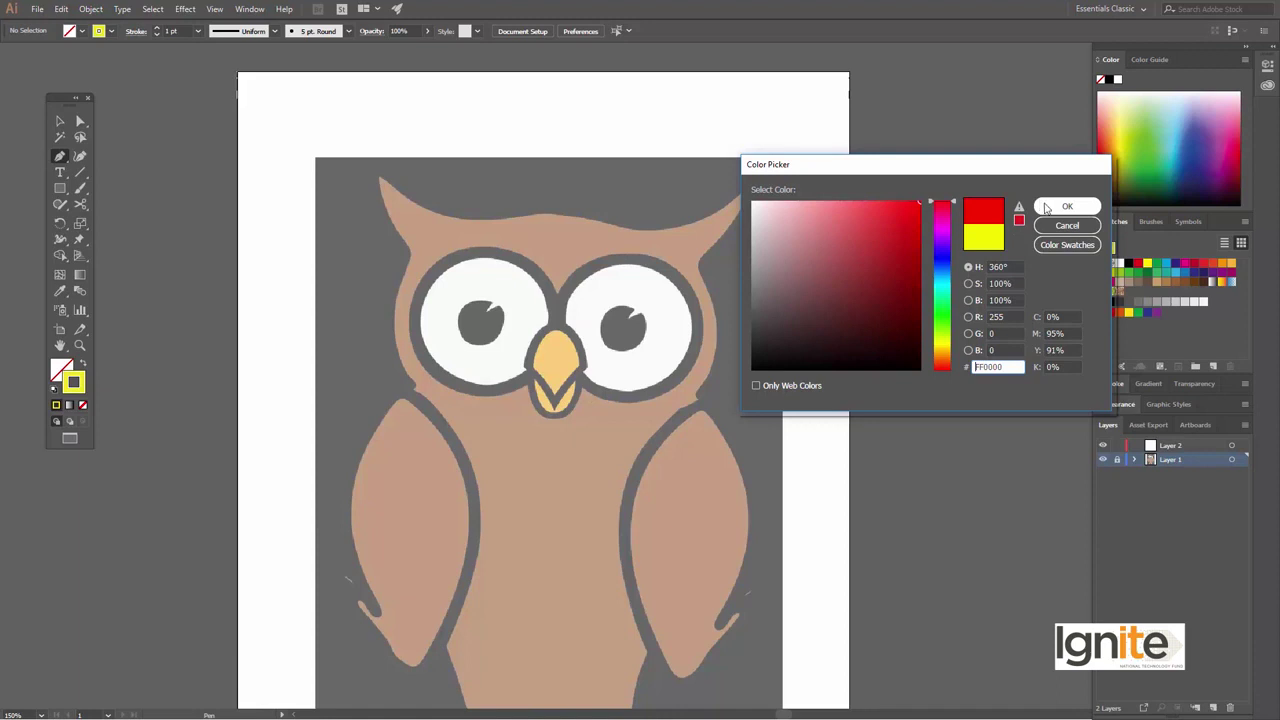
click(1067, 206)
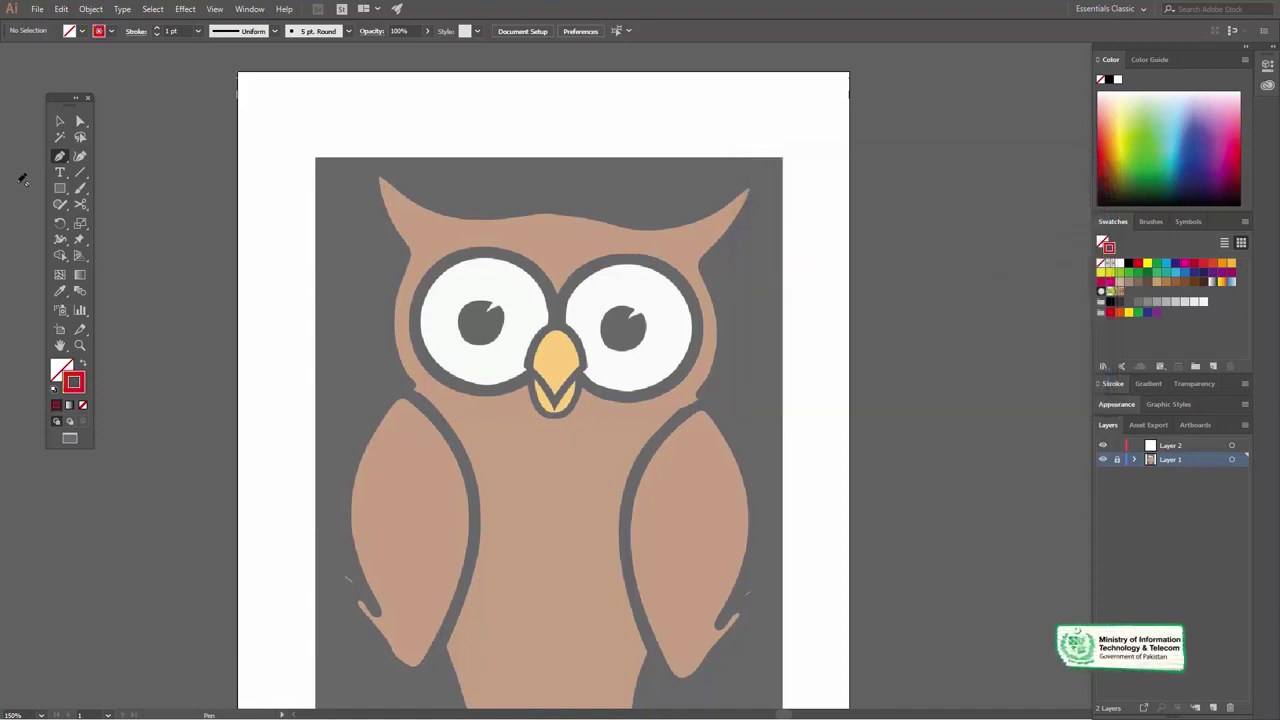
drag(58, 163, 100, 157)
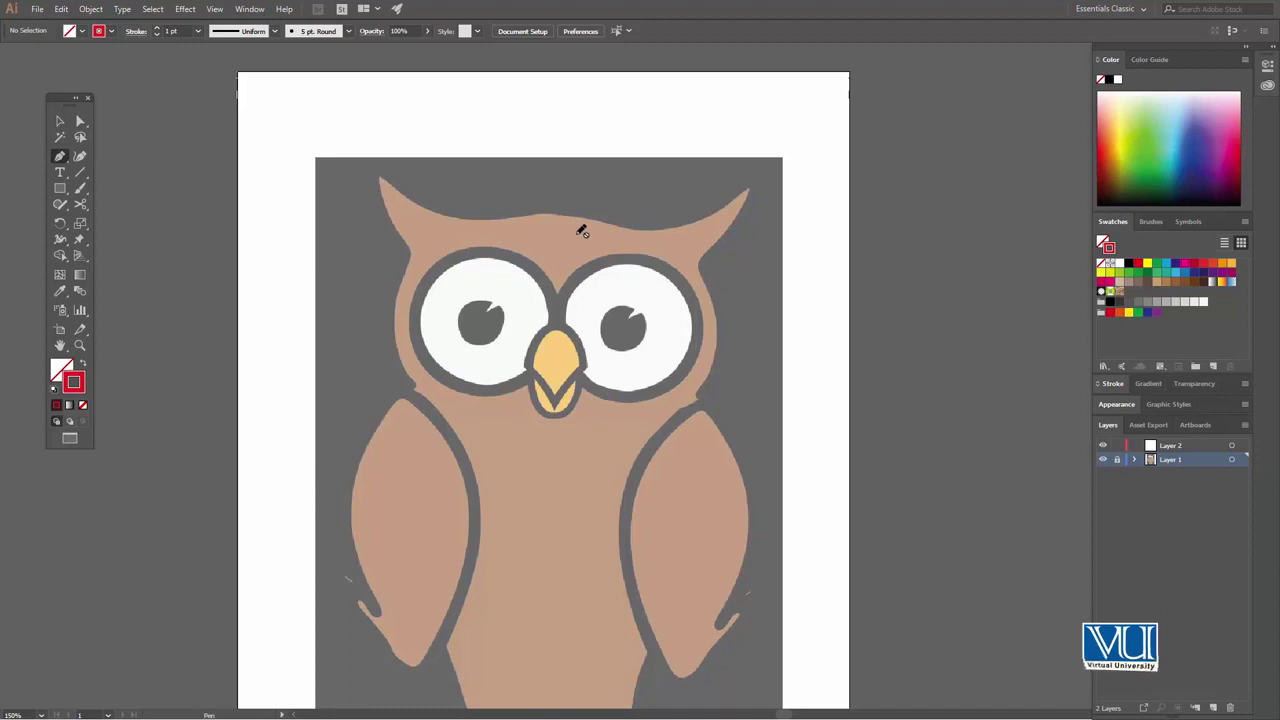
On Layer 2, zoom in and place Pen anchors along the top of the owl's head.
click(1172, 446)
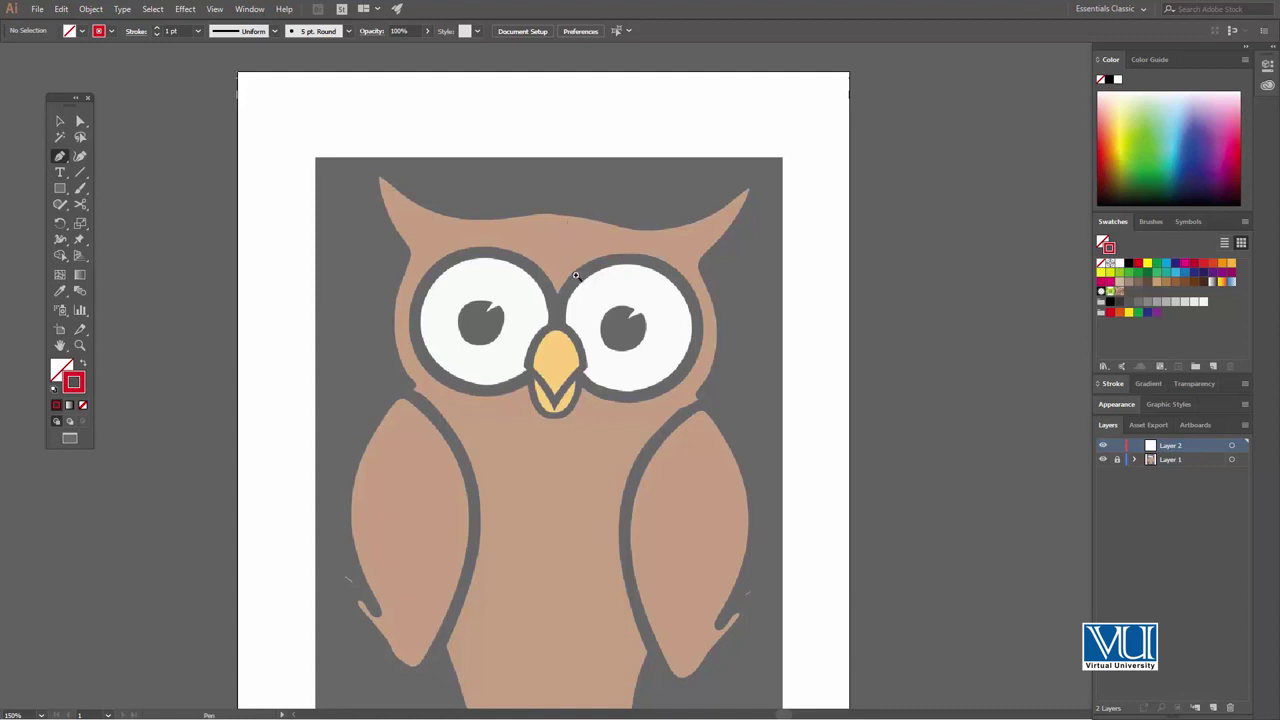
ctrl+click(576, 275)
ctrl+click(571, 300)
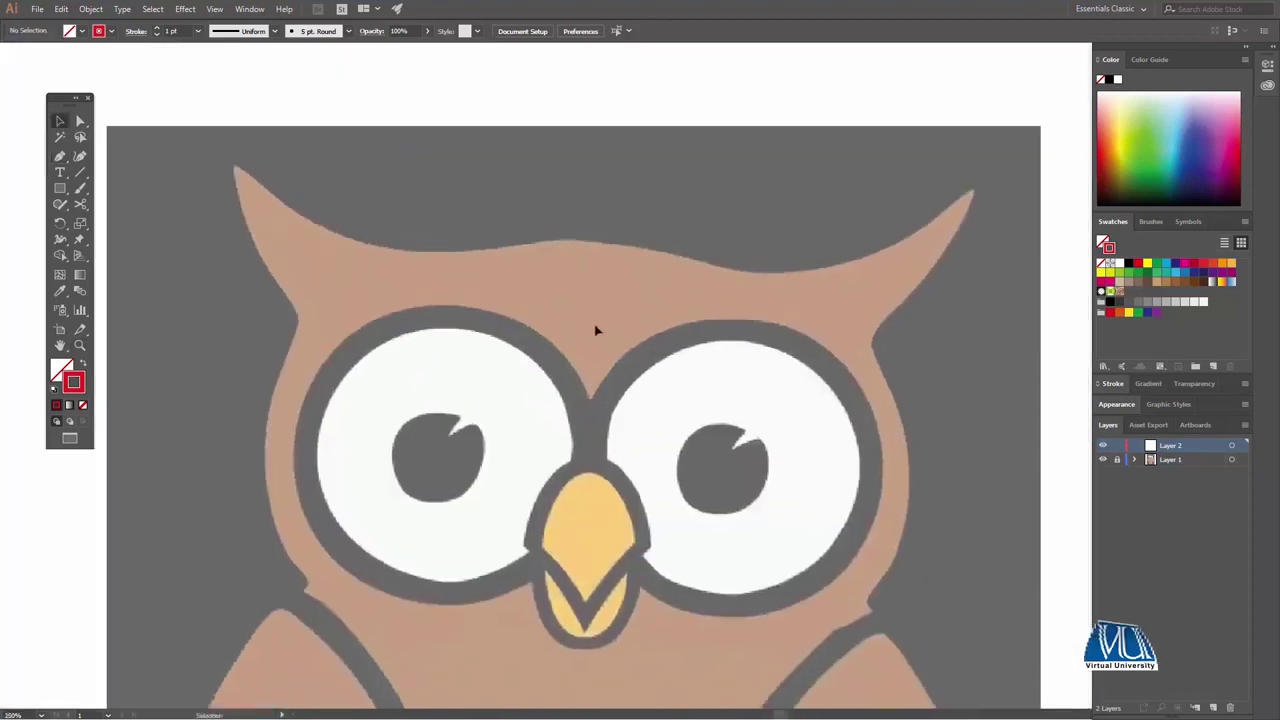
ctrl+click(595, 330)
ctrl+click(577, 318)
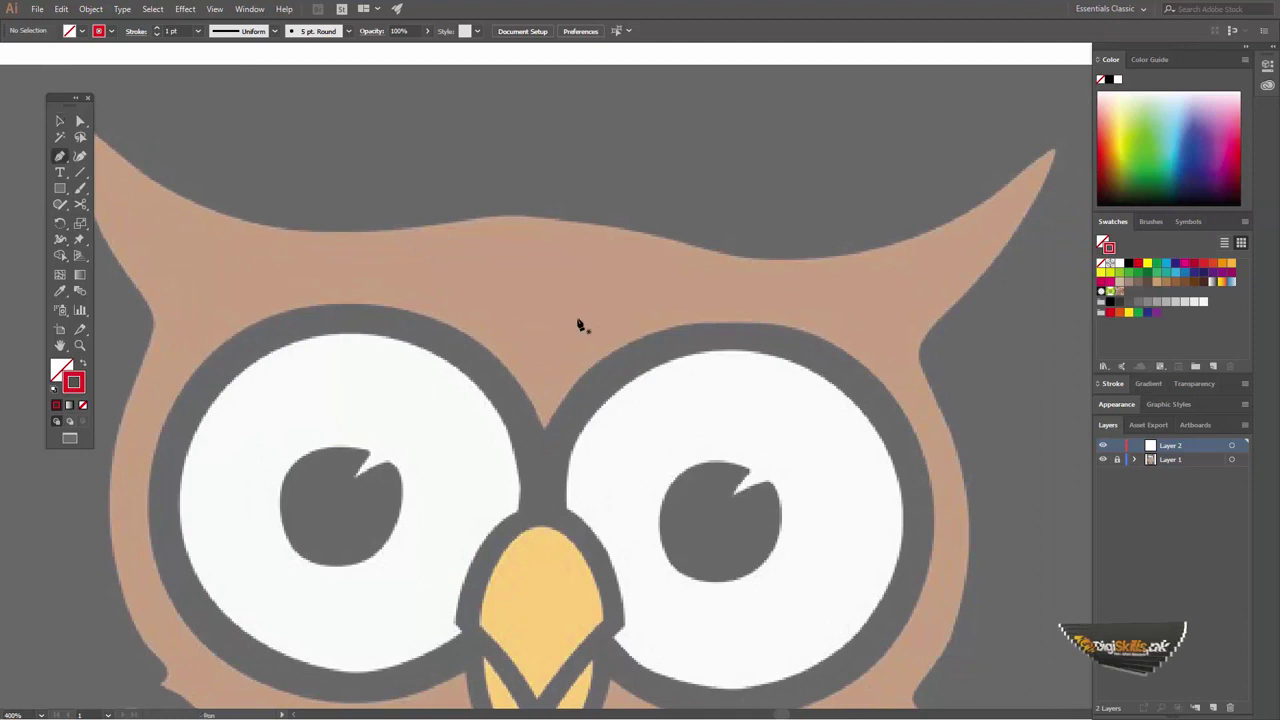
click(540, 217)
click(672, 244)
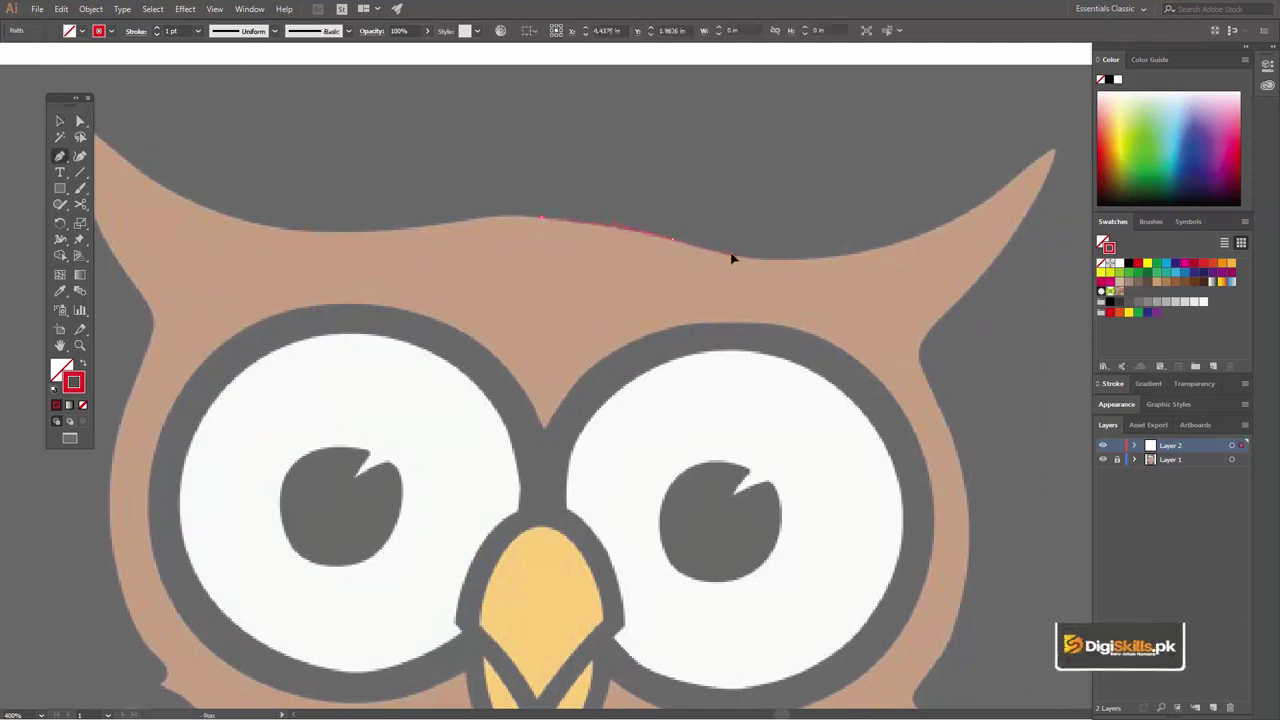
click(724, 258)
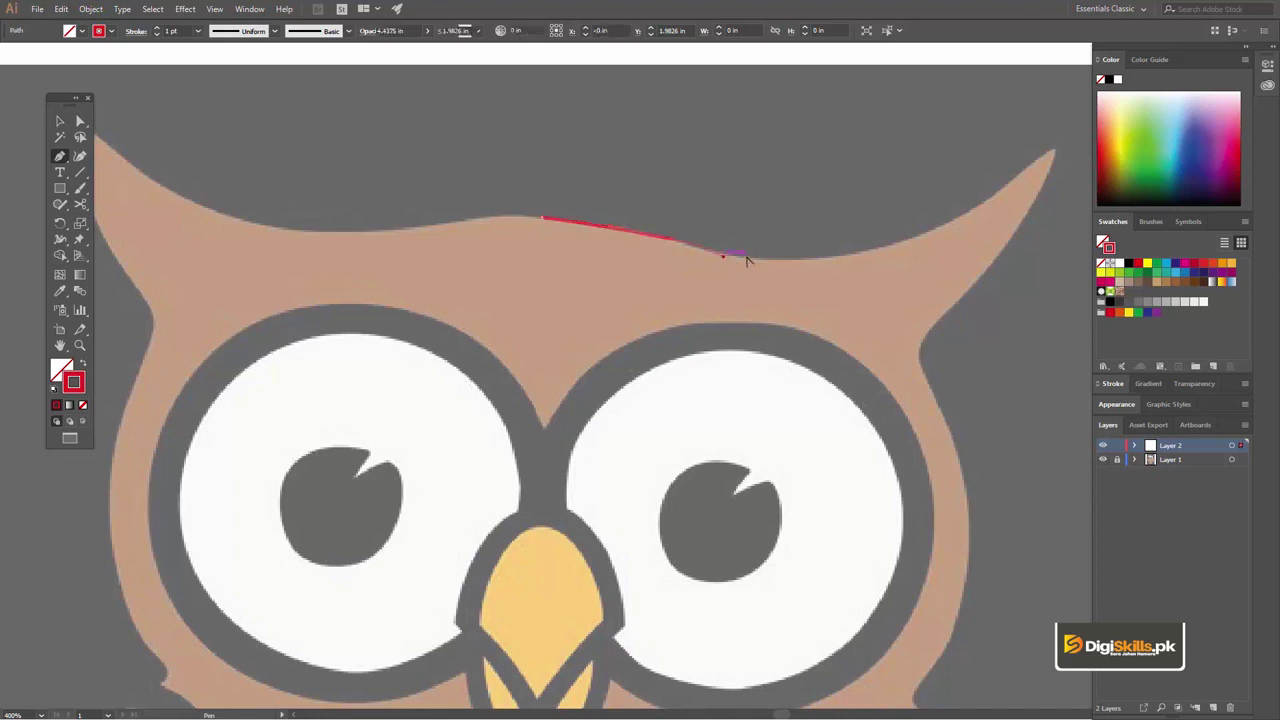
click(828, 263)
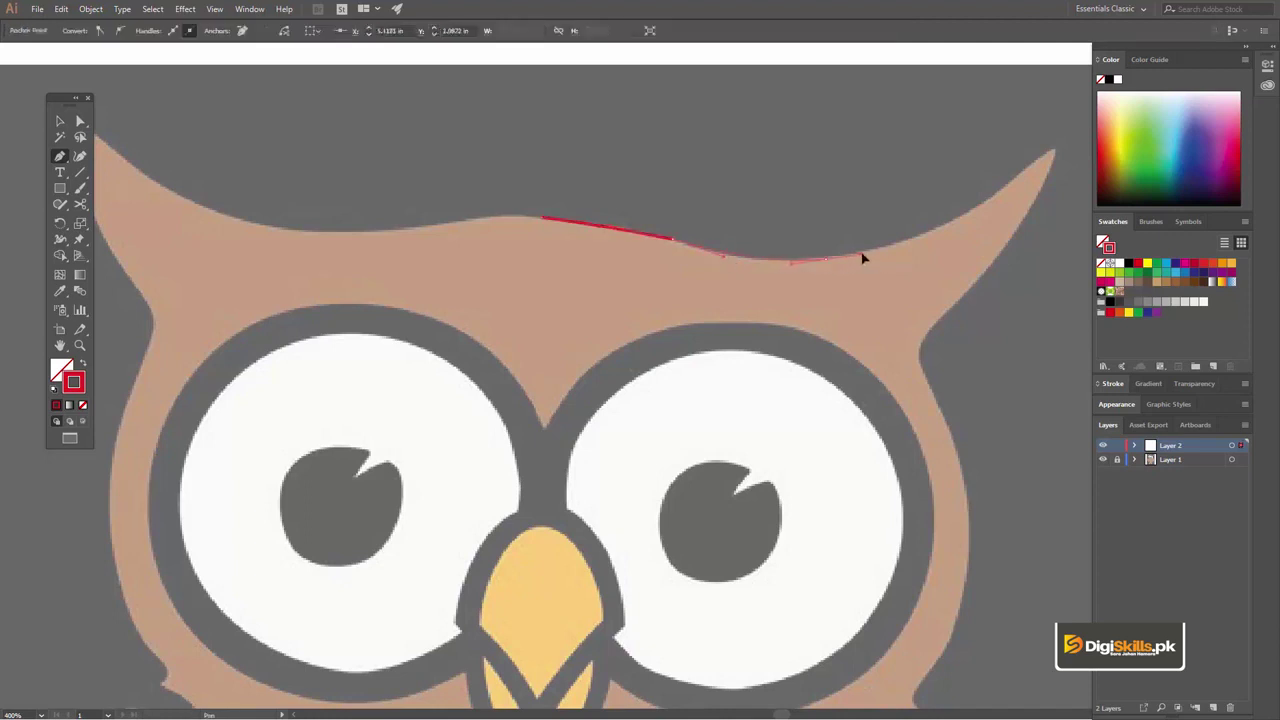
Curve the path around the right ear tip and shape its handles down the ear's outer edge.
drag(866, 263, 651, 306)
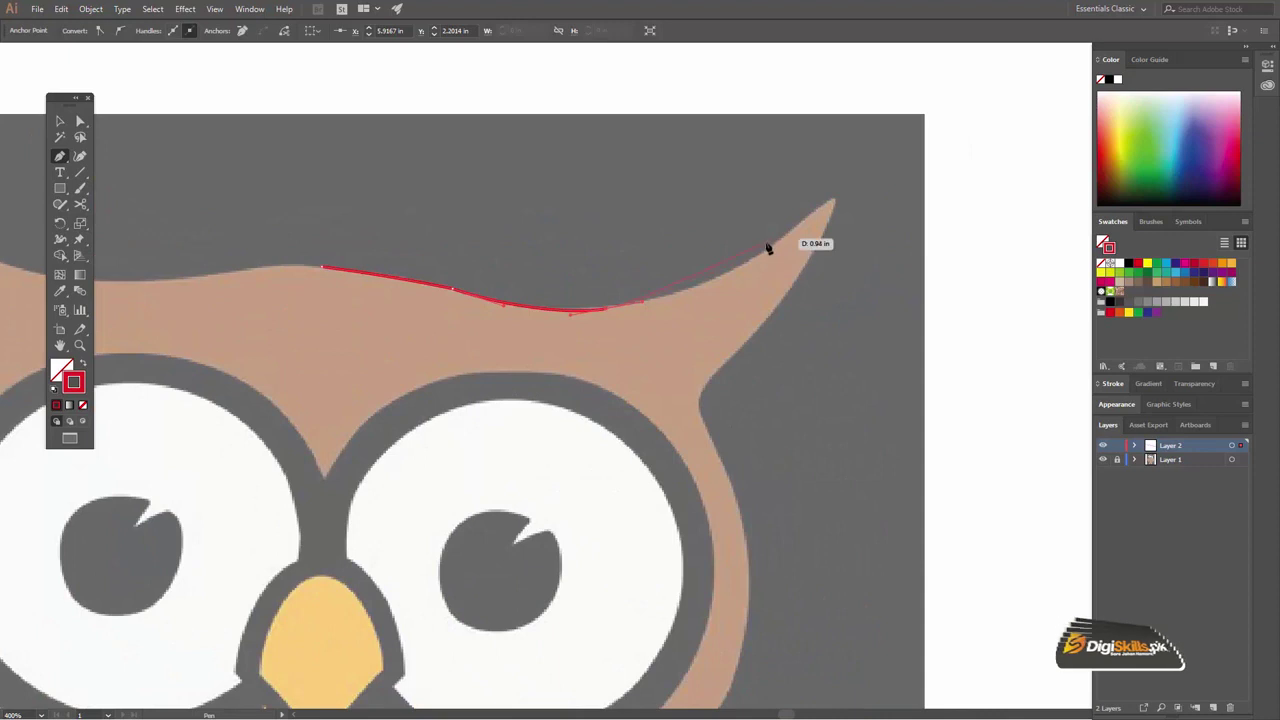
drag(789, 240, 835, 200)
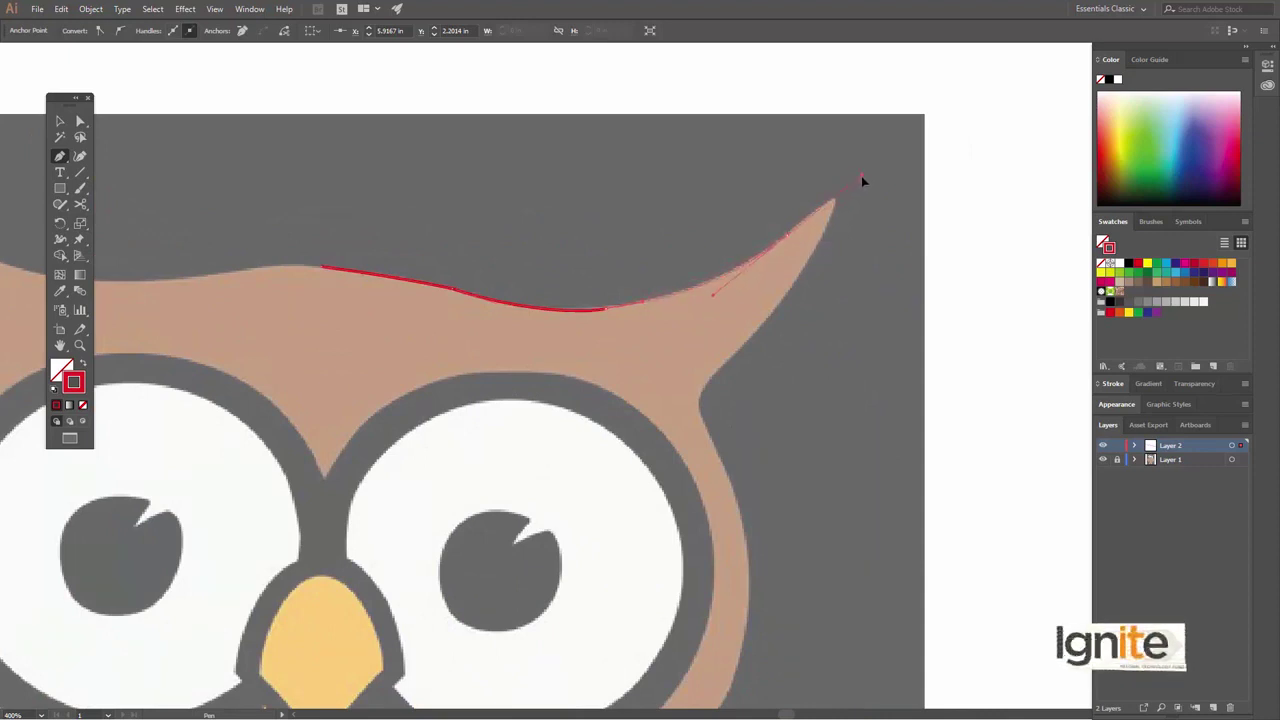
click(829, 203)
click(827, 205)
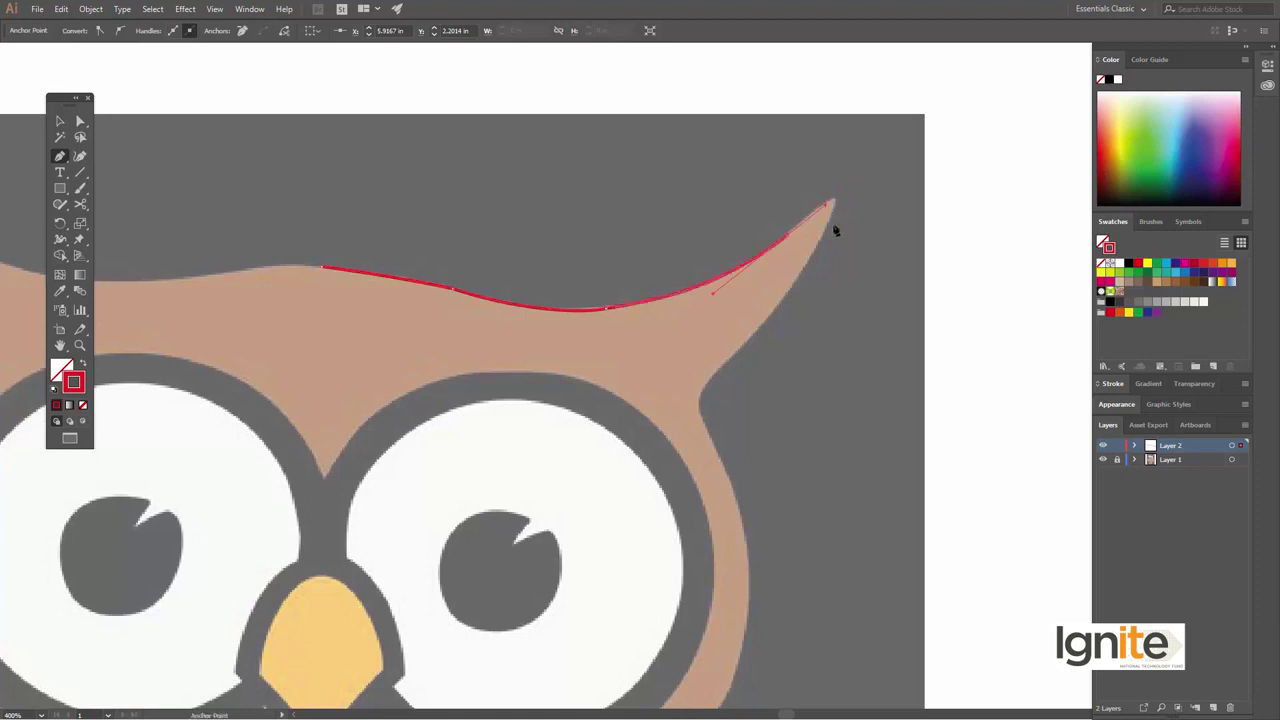
drag(829, 233, 829, 206)
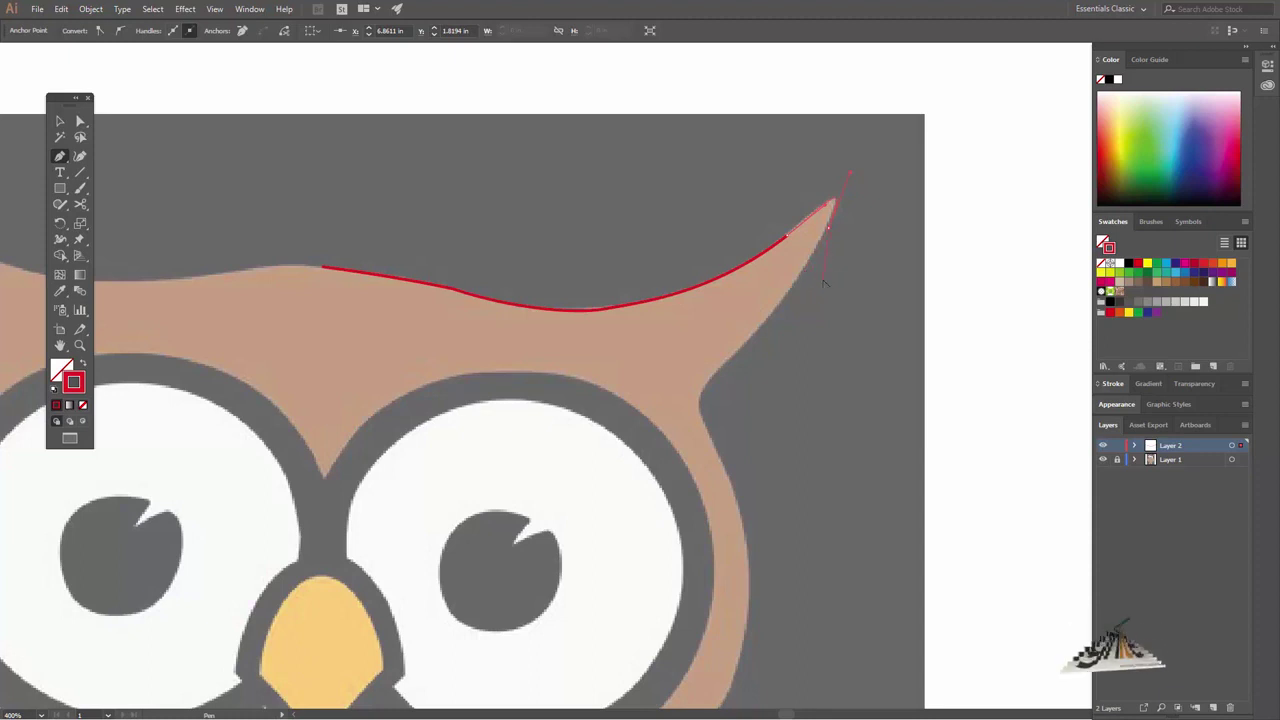
drag(838, 257, 828, 230)
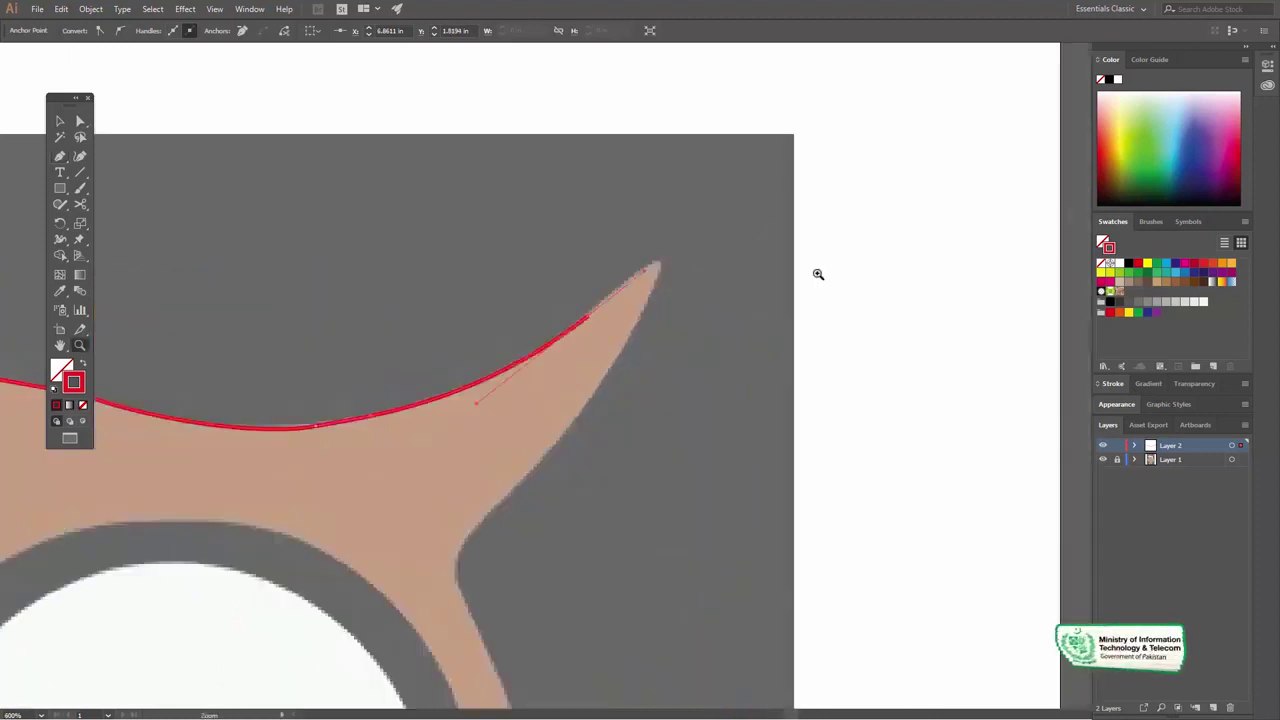
ctrl+click(818, 268)
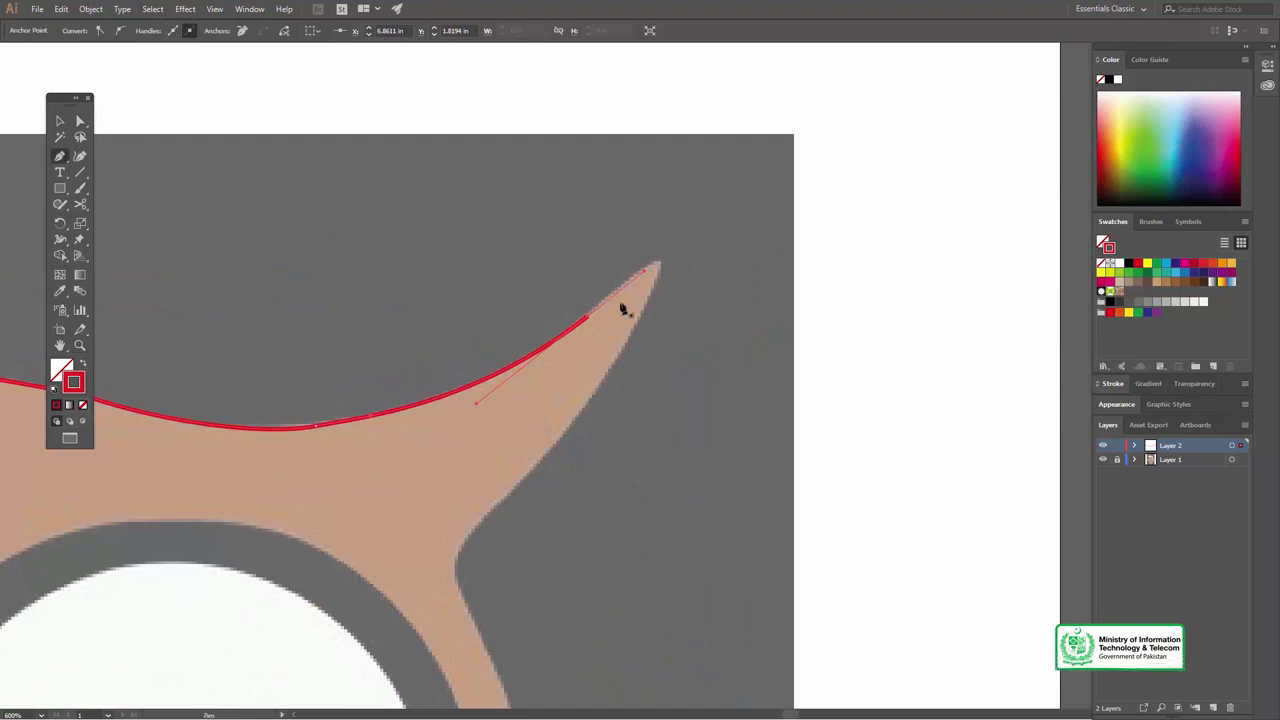
drag(656, 277, 657, 284)
drag(630, 346, 690, 333)
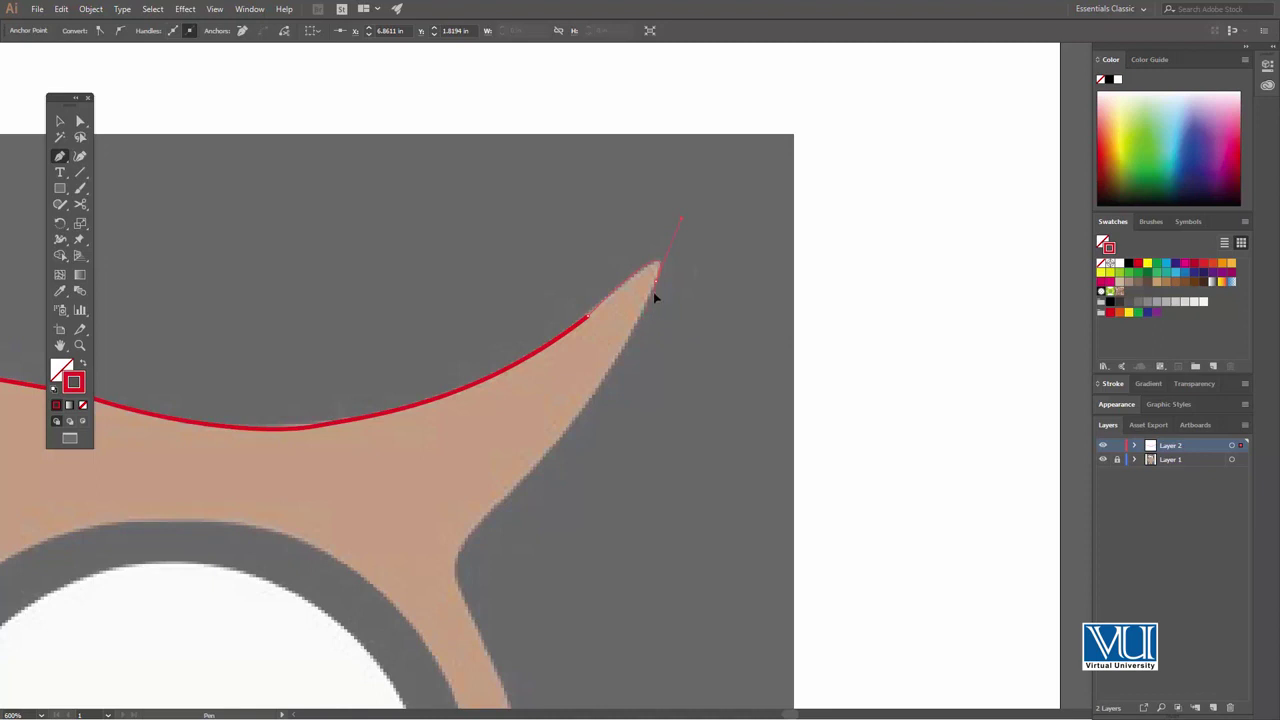
drag(657, 287, 697, 342)
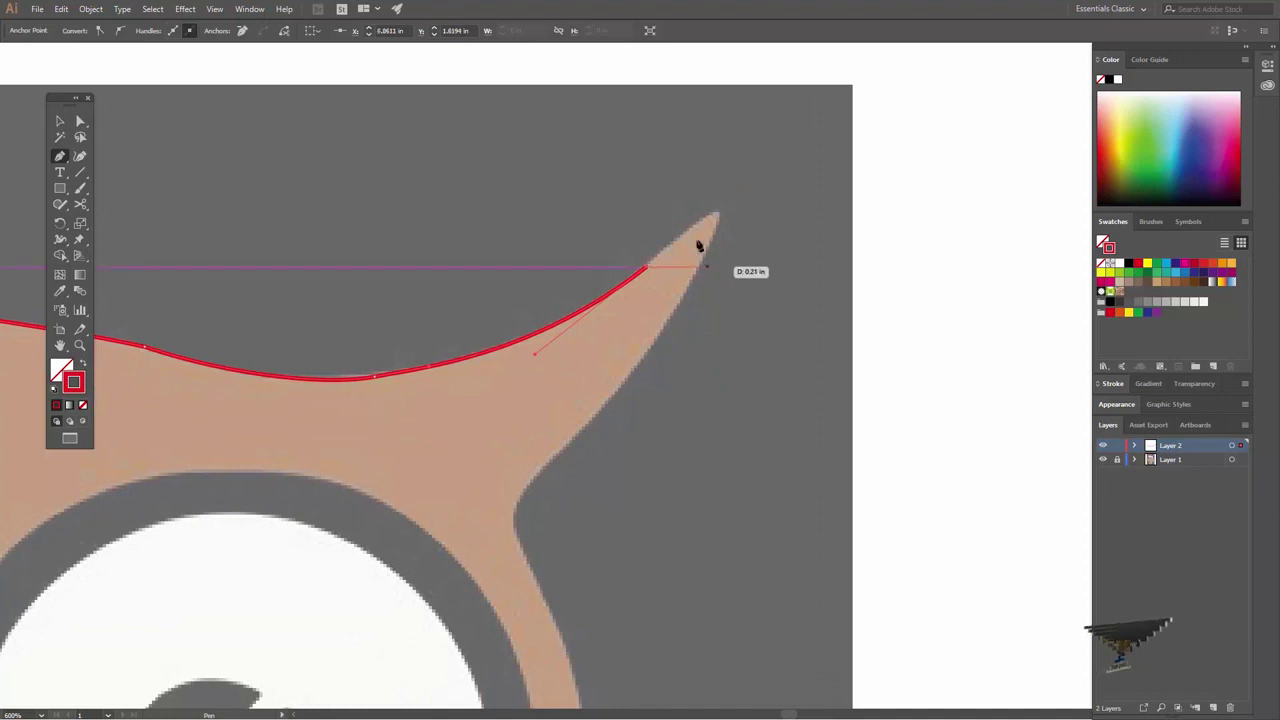
drag(698, 246, 714, 237)
mouse_move(700, 293)
mouse_down()
mouse_move(694, 305)
mouse_move(727, 275)
mouse_move(610, 385)
mouse_move(630, 376)
mouse_up()
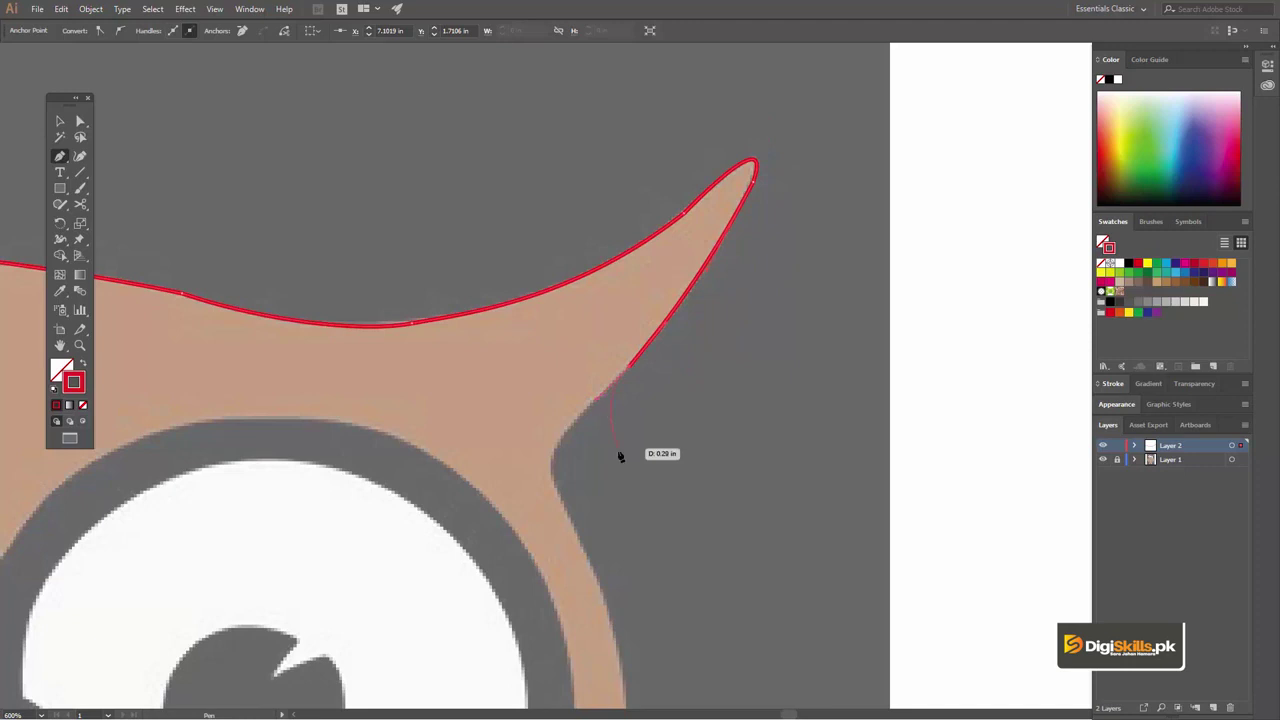
Extend the red path with curved anchors down the owl's right side beside the big eye.
drag(620, 451, 700, 349)
mouse_move(638, 385)
mouse_down()
mouse_move(669, 443)
mouse_move(663, 429)
mouse_up()
drag(723, 343, 714, 352)
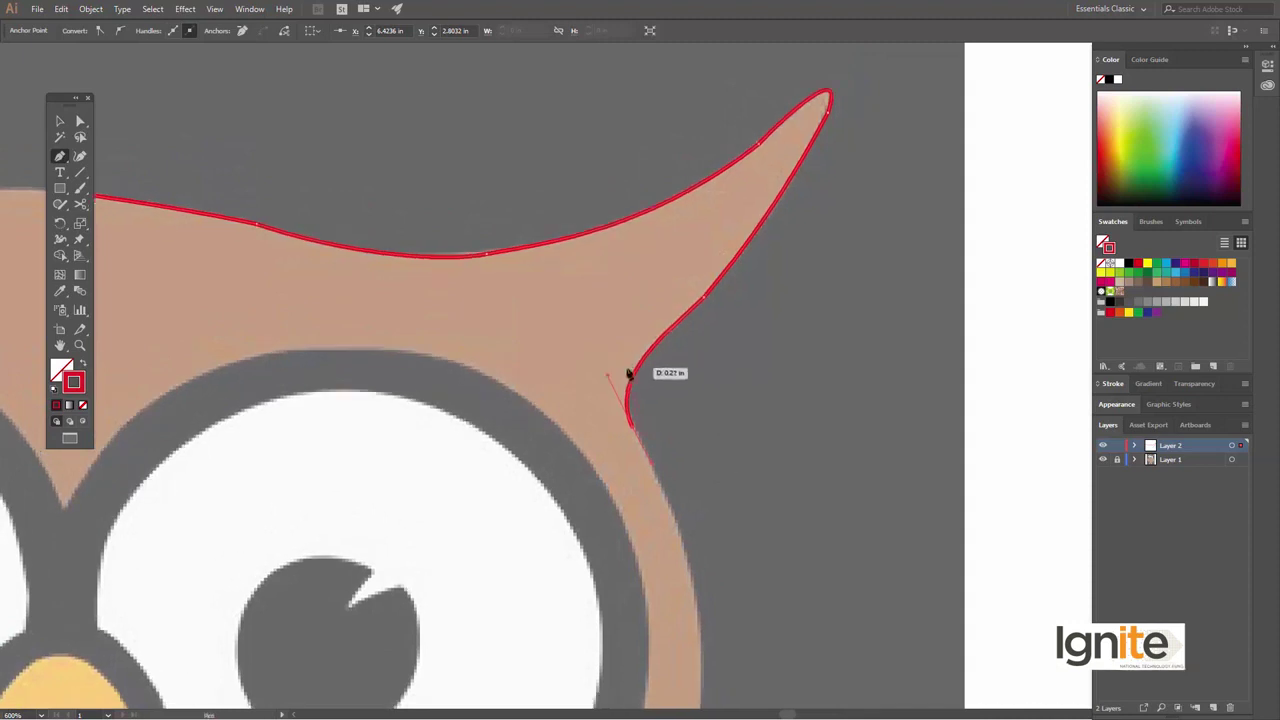
drag(607, 379, 750, 381)
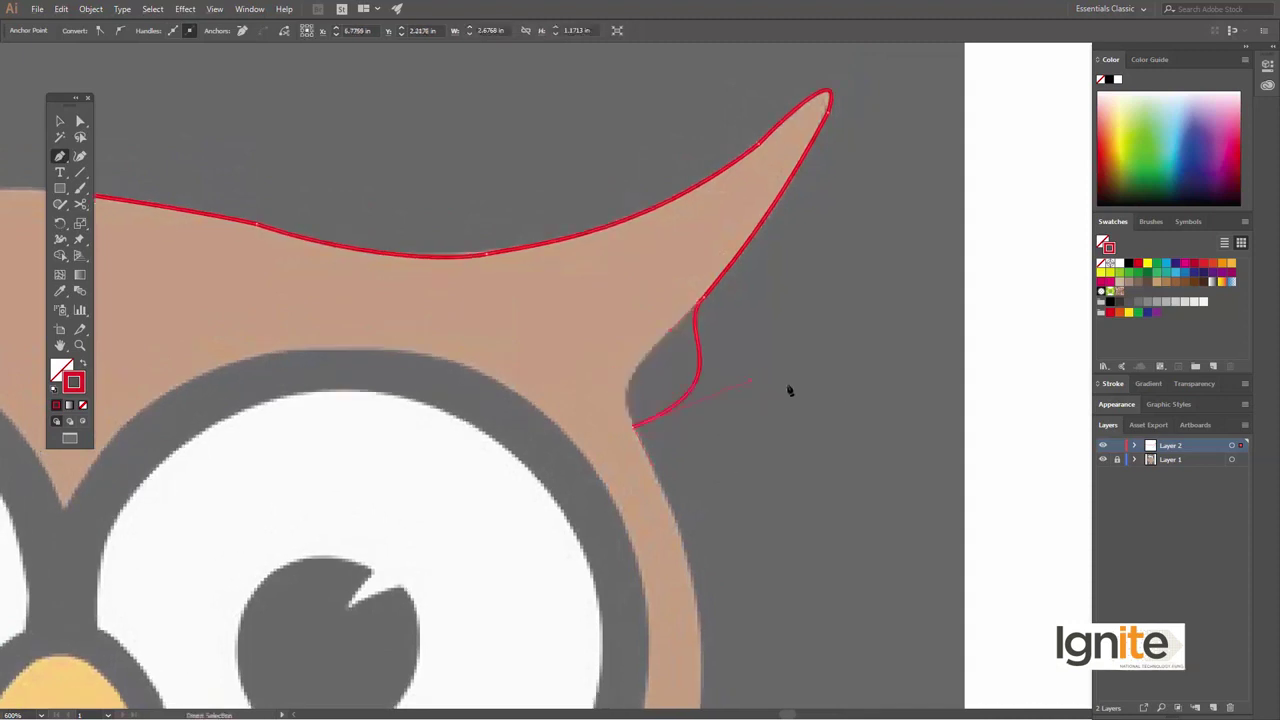
scroll(690, 430, down, 3)
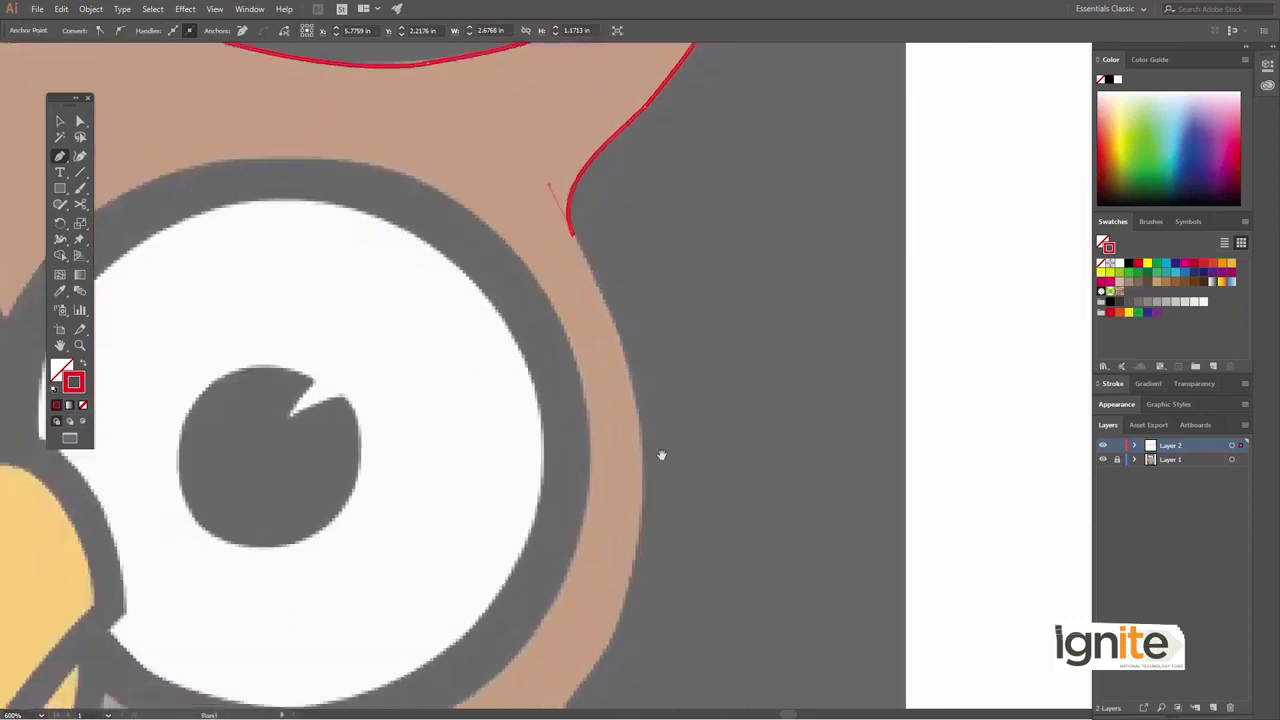
drag(643, 489, 620, 577)
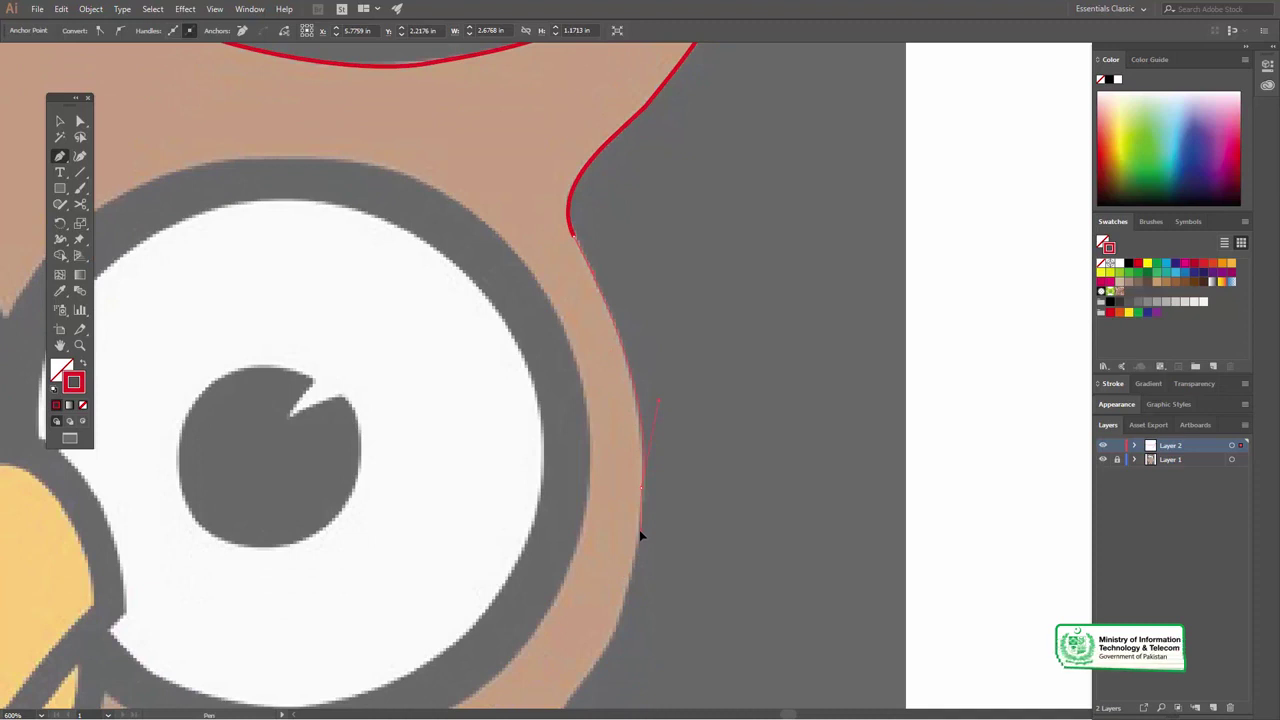
drag(655, 532, 752, 395)
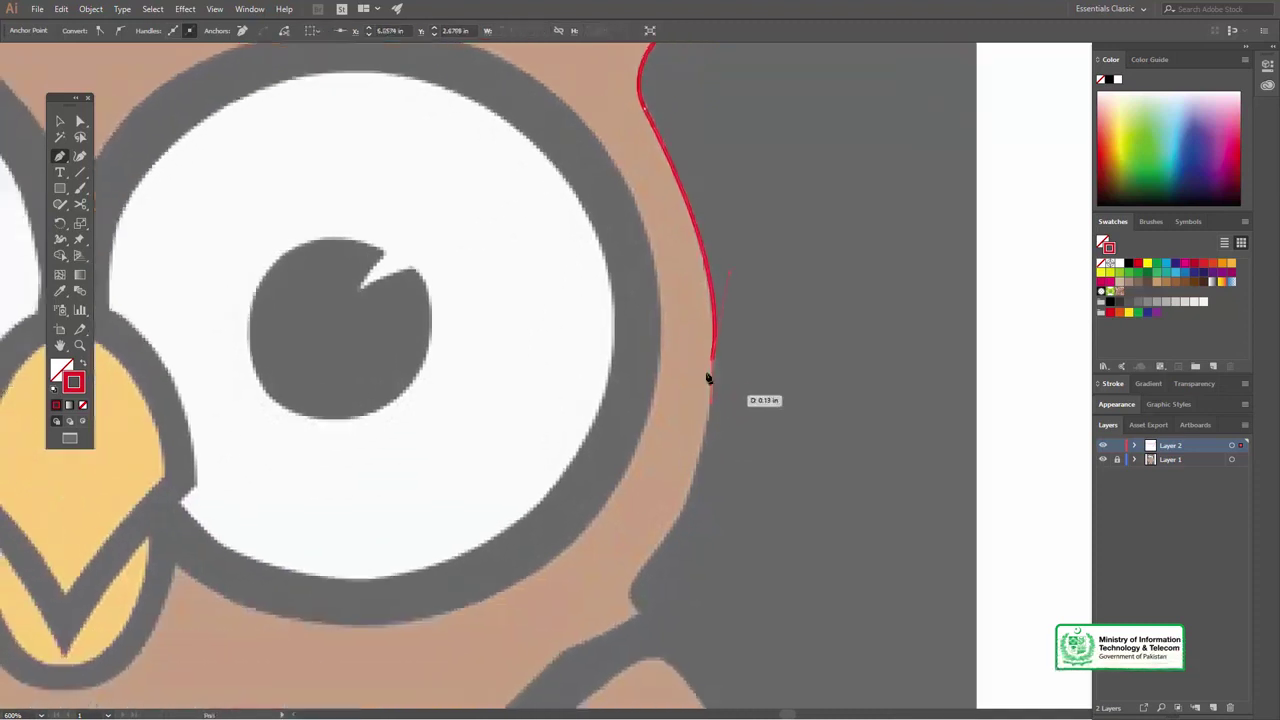
click(716, 366)
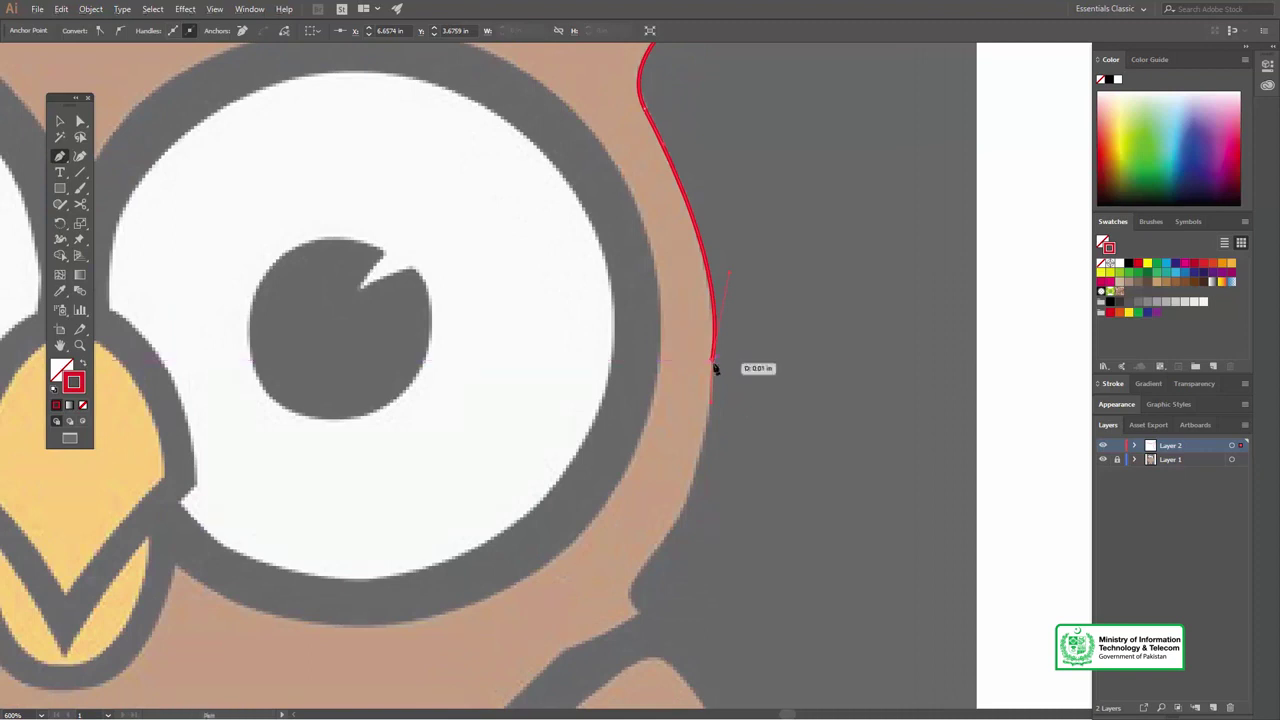
key(alt+v)
key(Escape)
key(v)
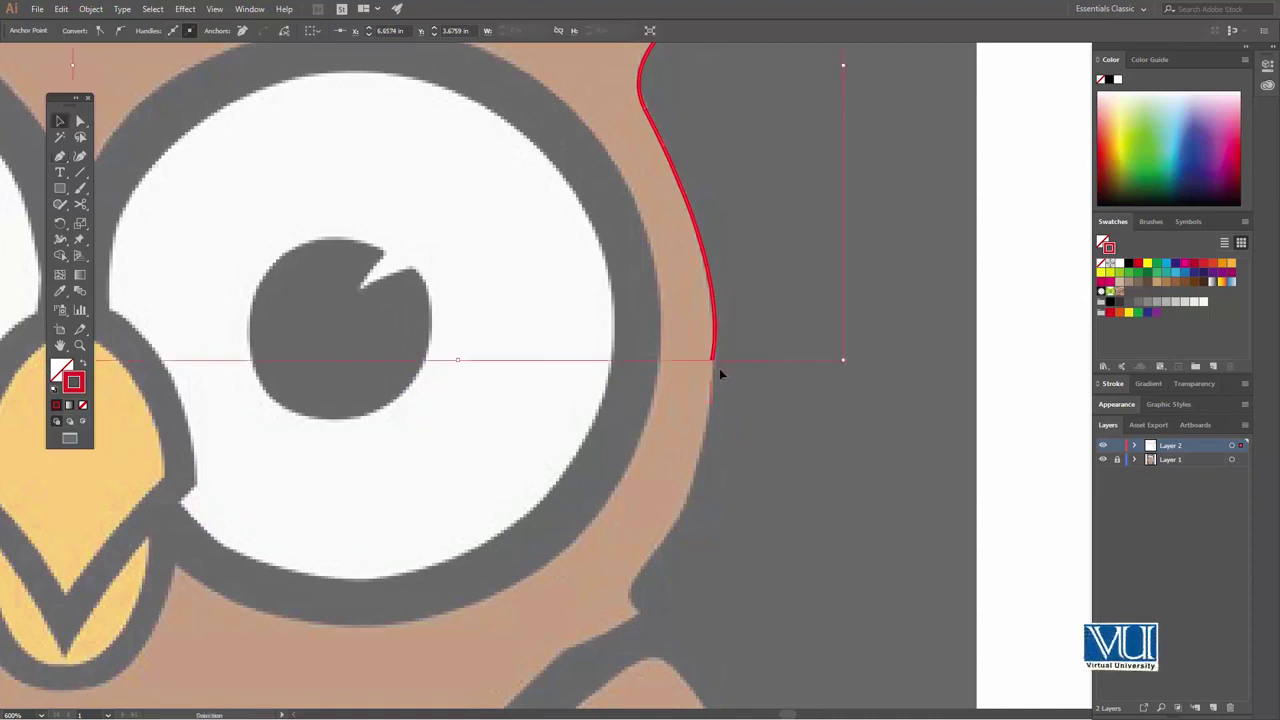
key(p)
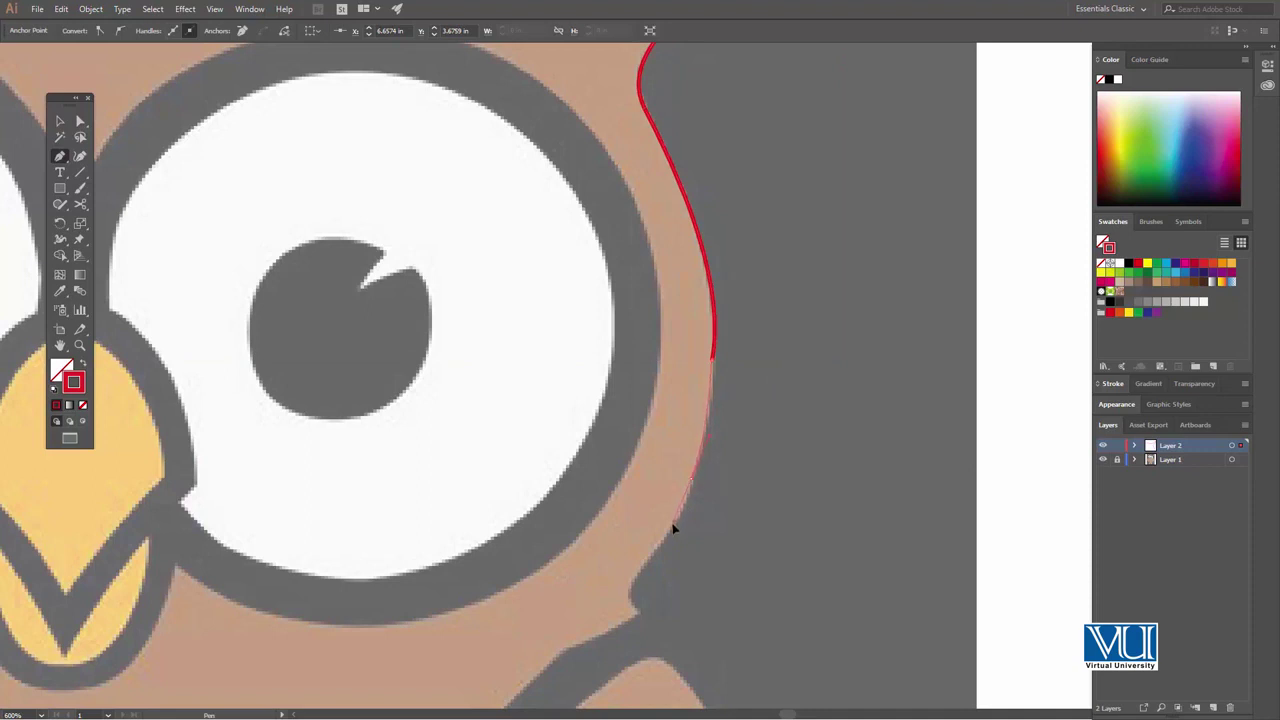
Undo the misplaced segments added lower on the right outline.
click(694, 474)
scroll(717, 428, down, 4)
scroll(717, 428, left, 2)
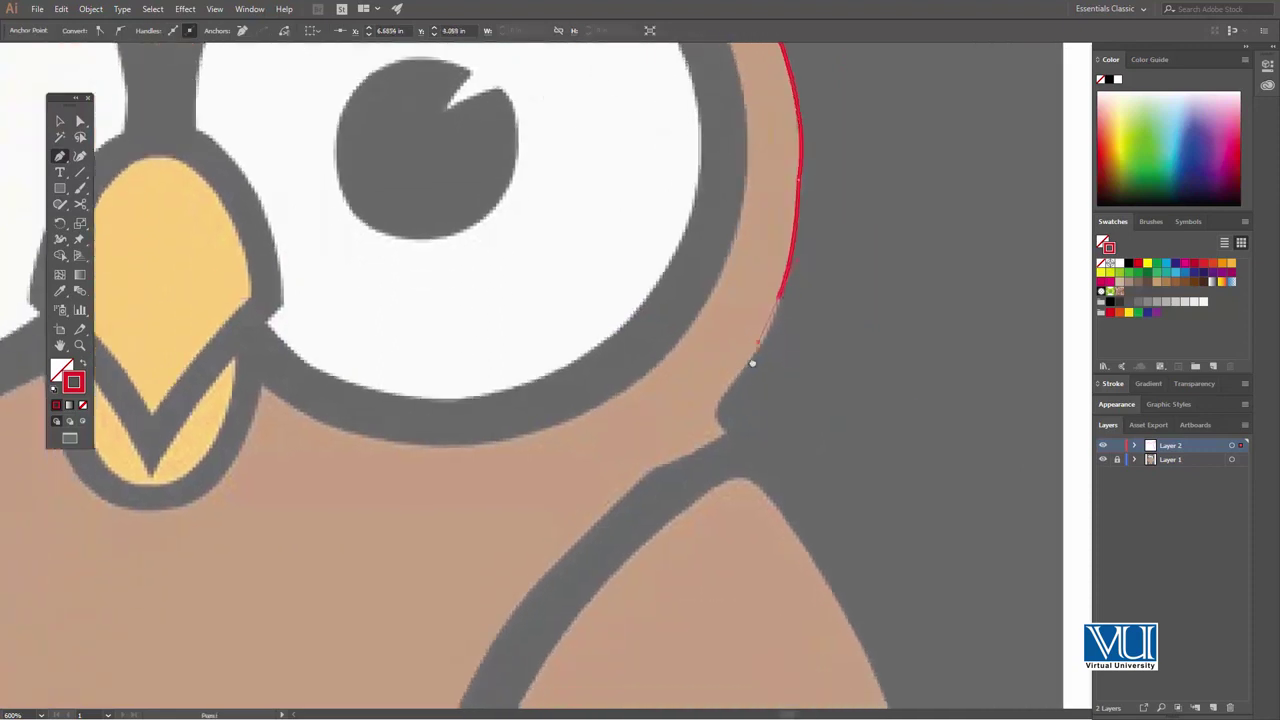
drag(752, 363, 694, 428)
key(ctrl+z)
drag(737, 286, 723, 397)
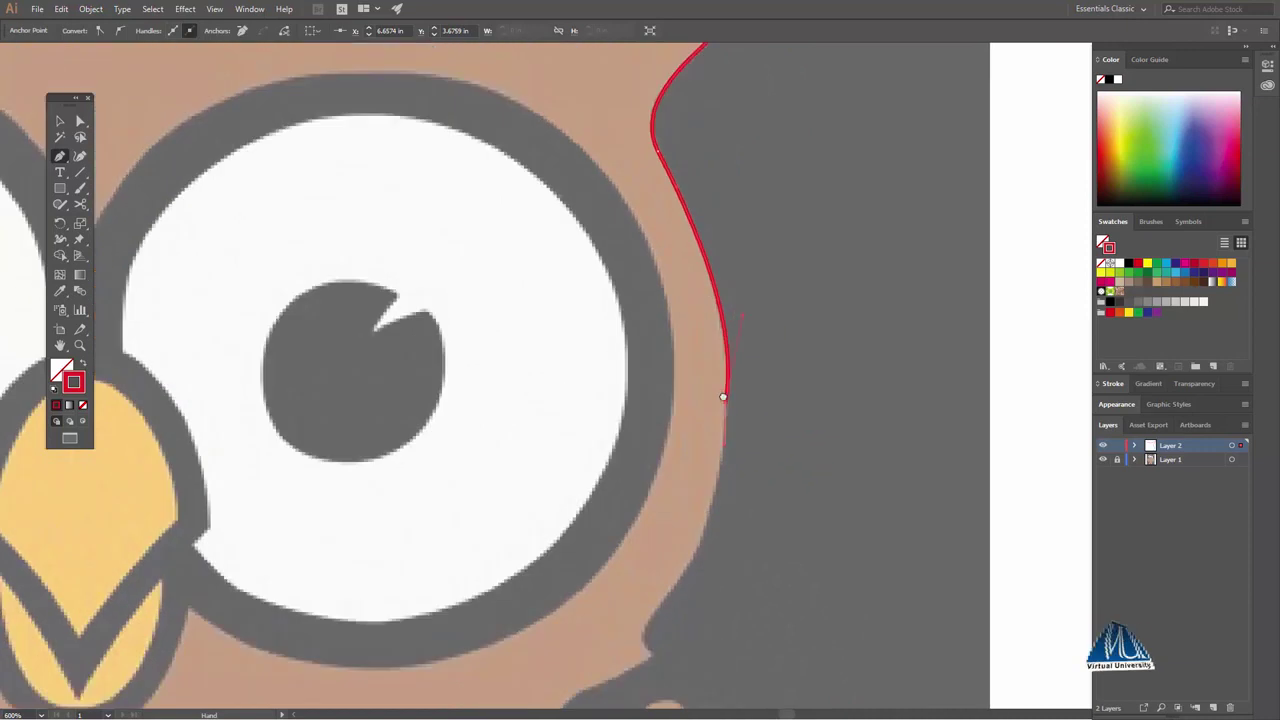
key(ctrl+z)
scroll(728, 357, down, 1)
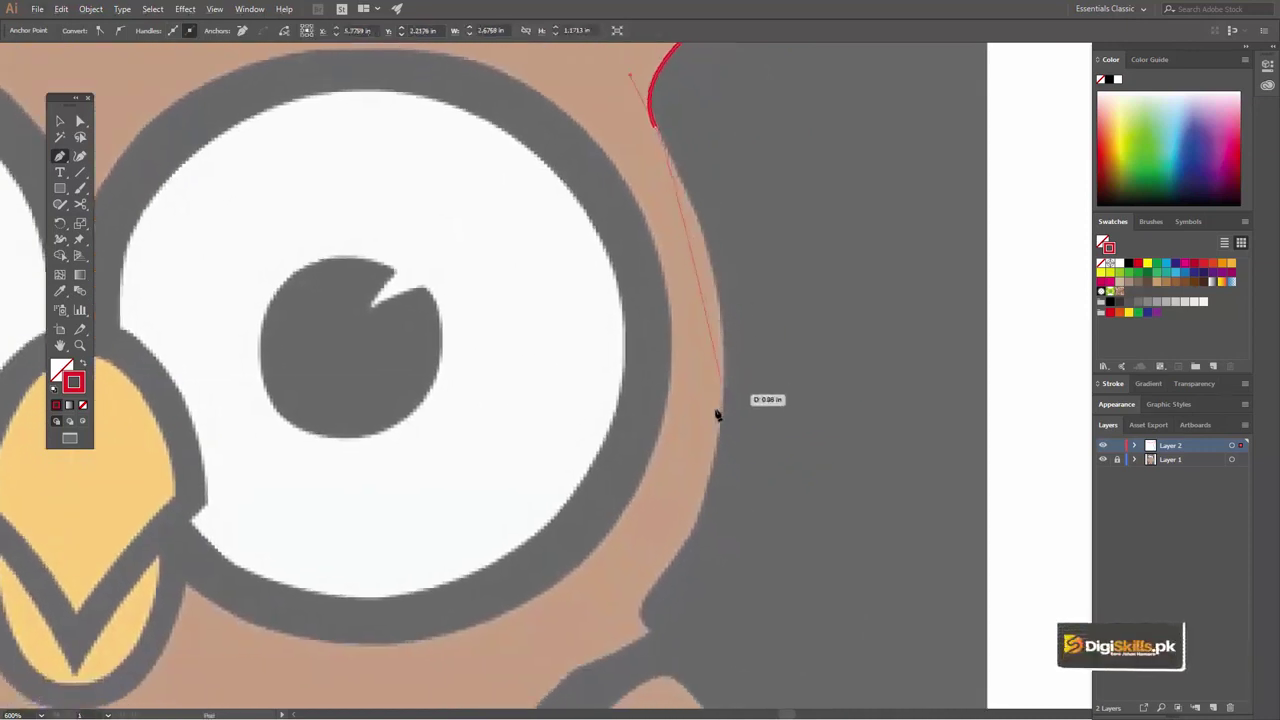
Drag curved anchors beside the eye, into the notch below it, and along the wing edge.
drag(727, 396, 715, 525)
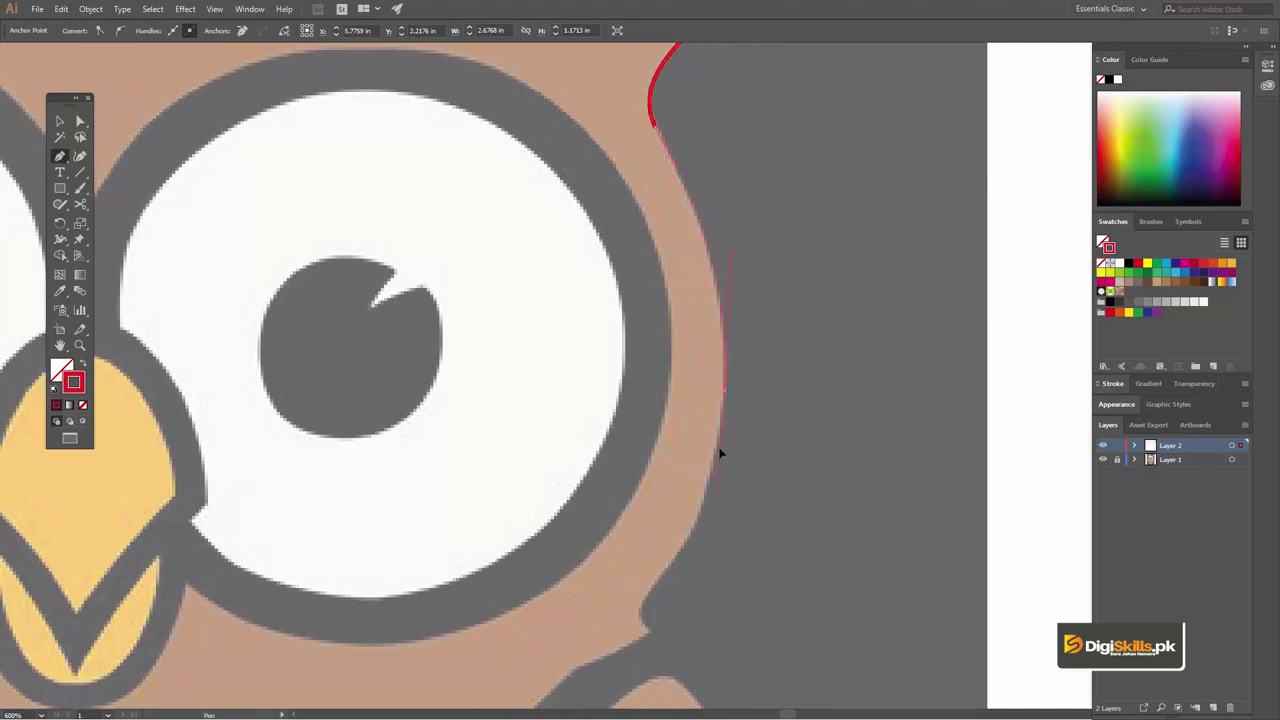
drag(729, 509, 757, 394)
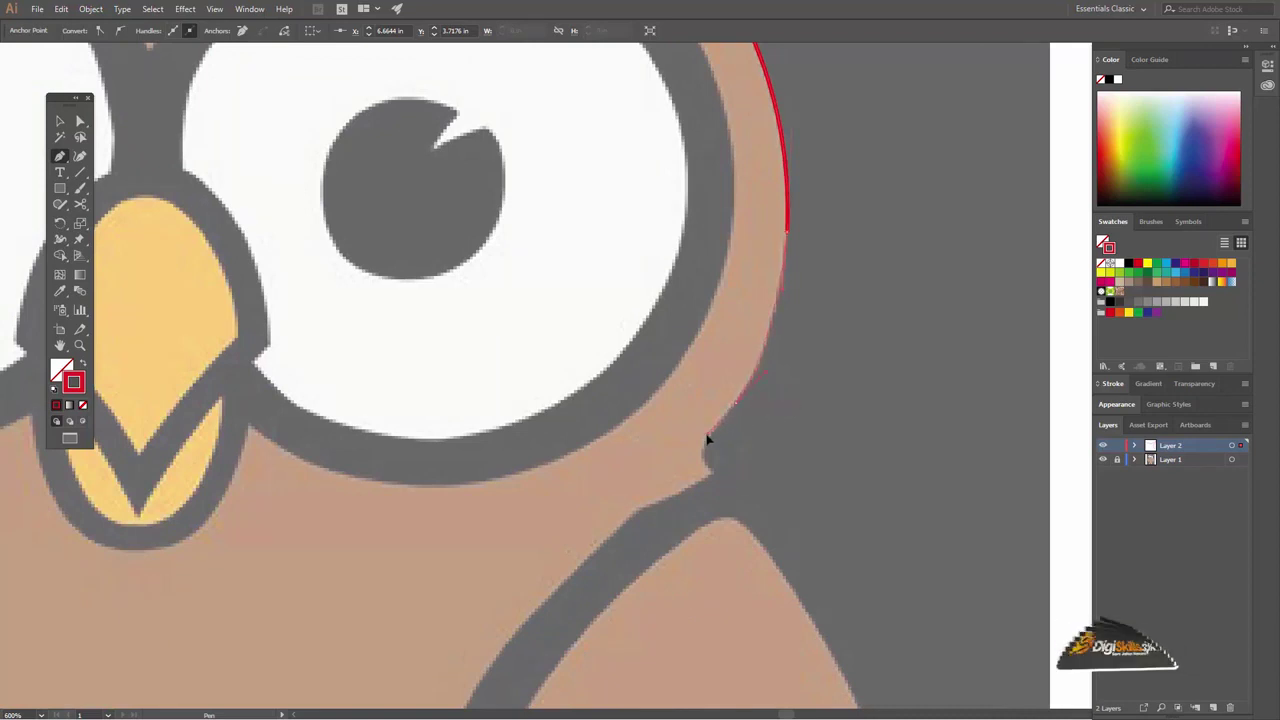
click(717, 430)
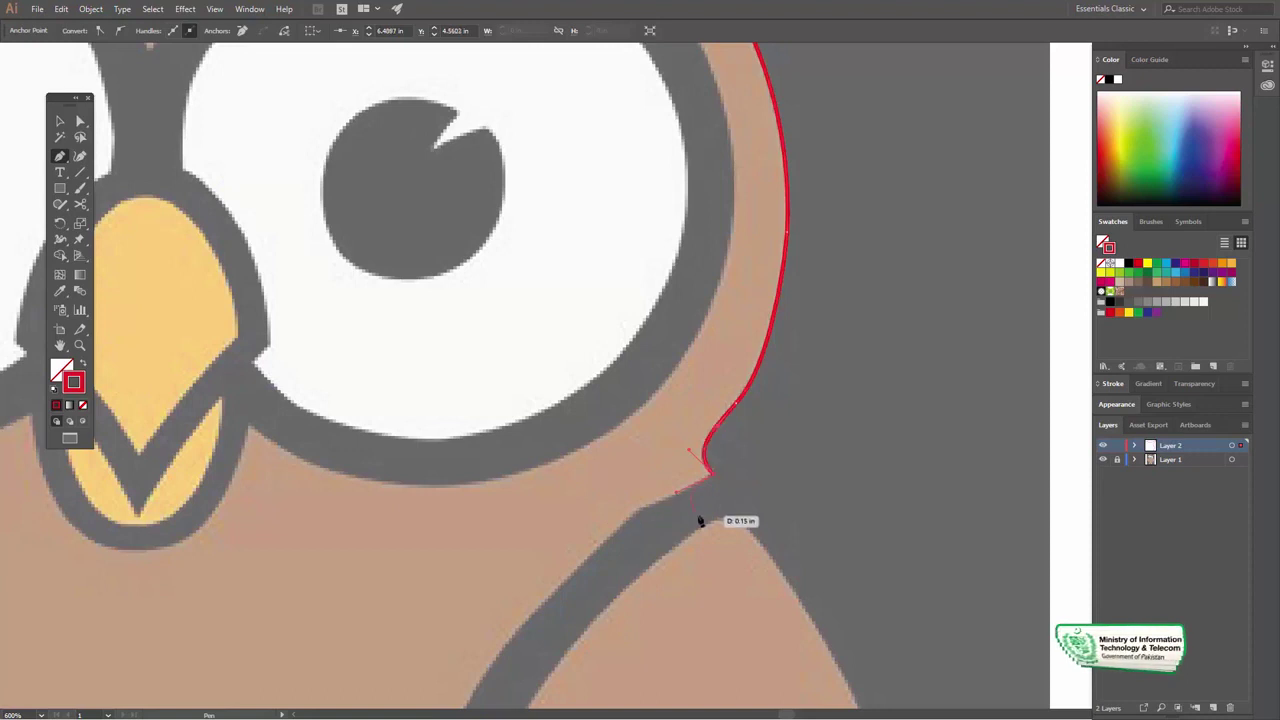
drag(700, 522, 780, 400)
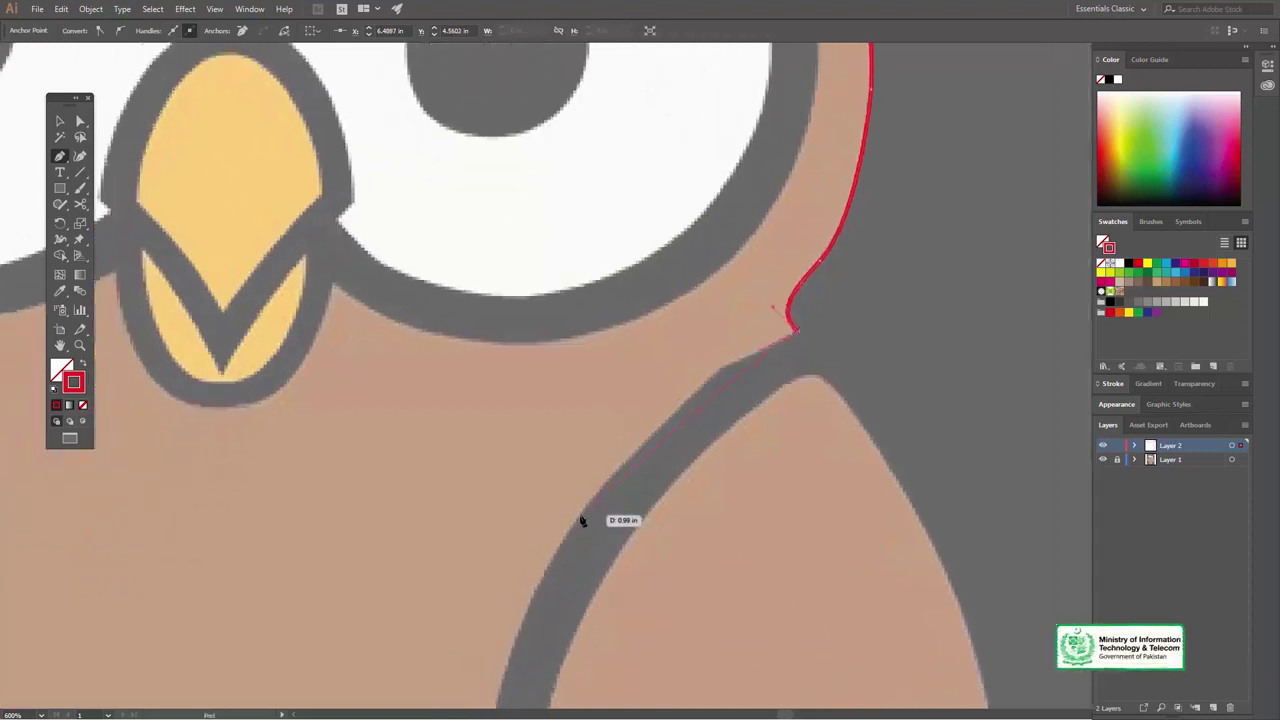
drag(488, 658, 449, 680)
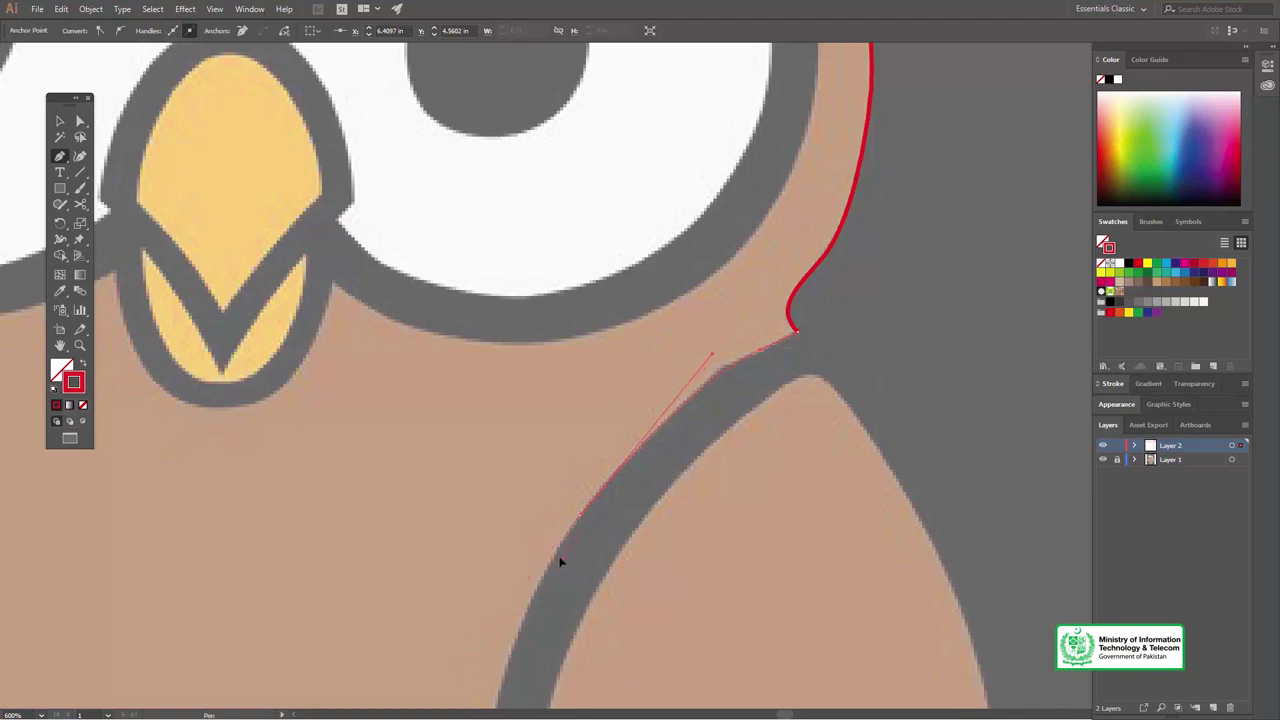
drag(555, 557, 594, 537)
scroll(594, 537, down, 5)
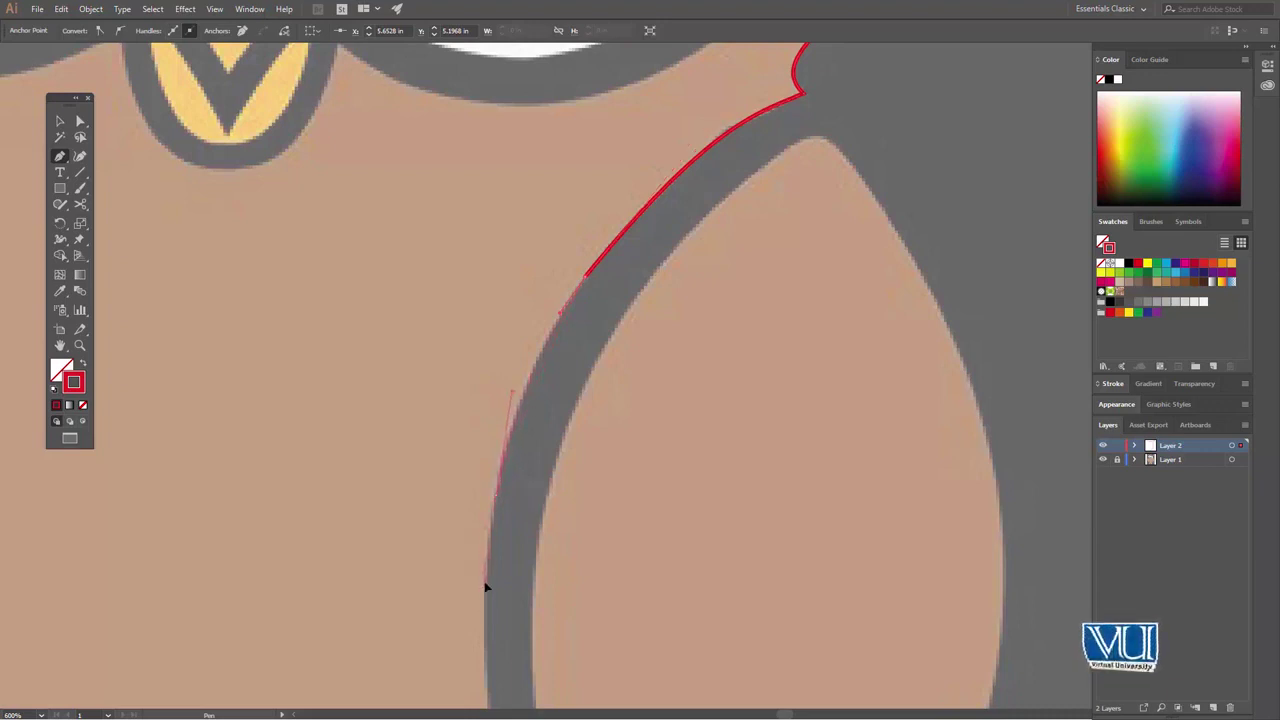
Continue the path with curved anchors further down the wing edge.
scroll(486, 588, down, 5)
scroll(566, 289, down, 3)
scroll(529, 297, down, 1)
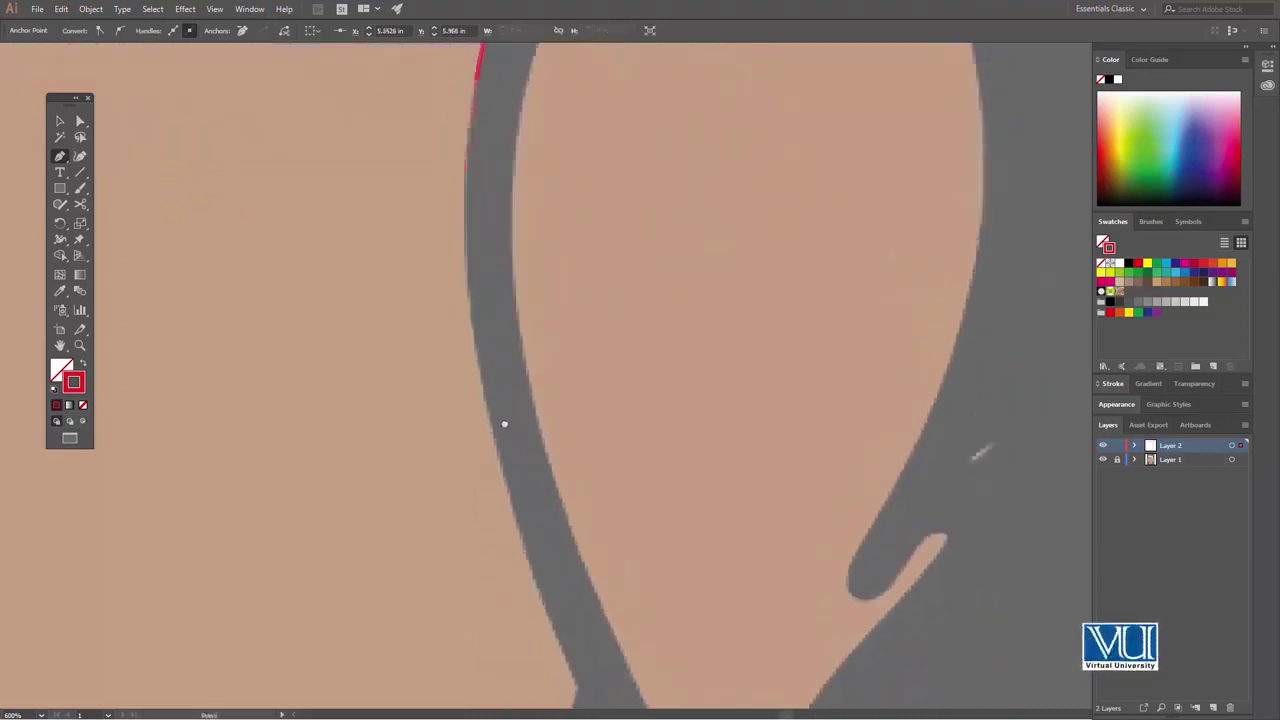
drag(504, 424, 503, 511)
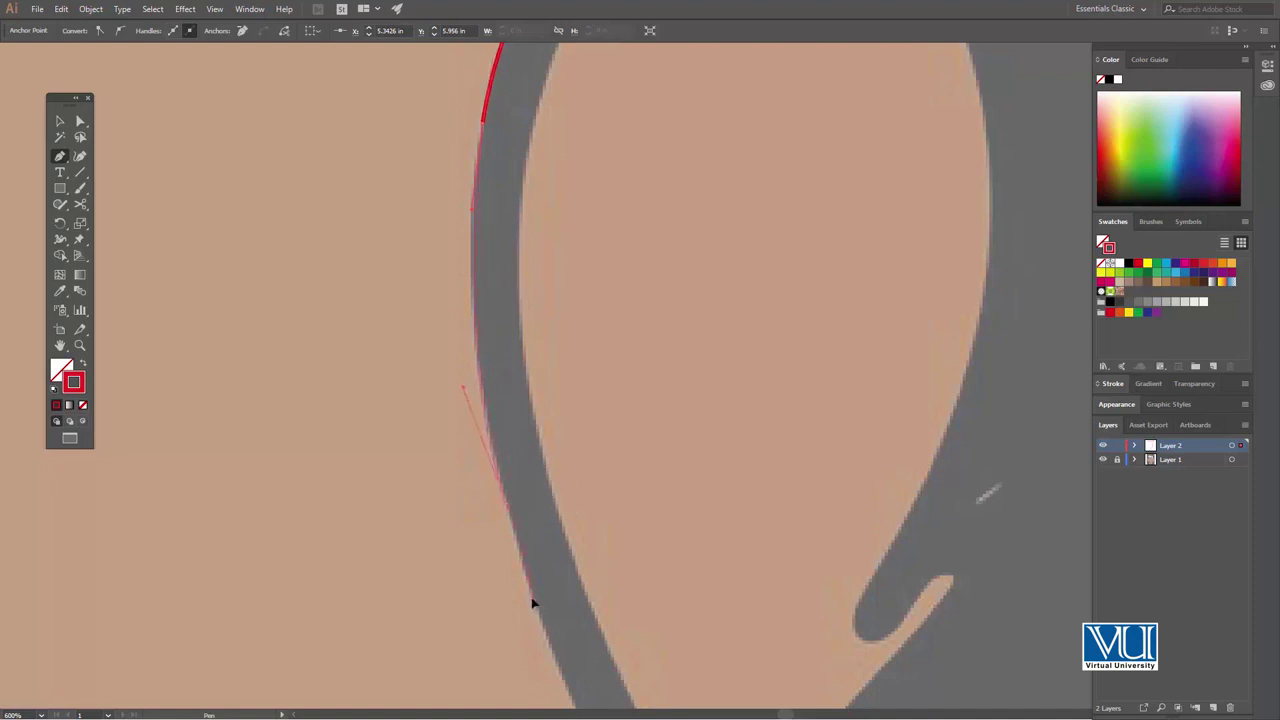
scroll(560, 360, down, 3)
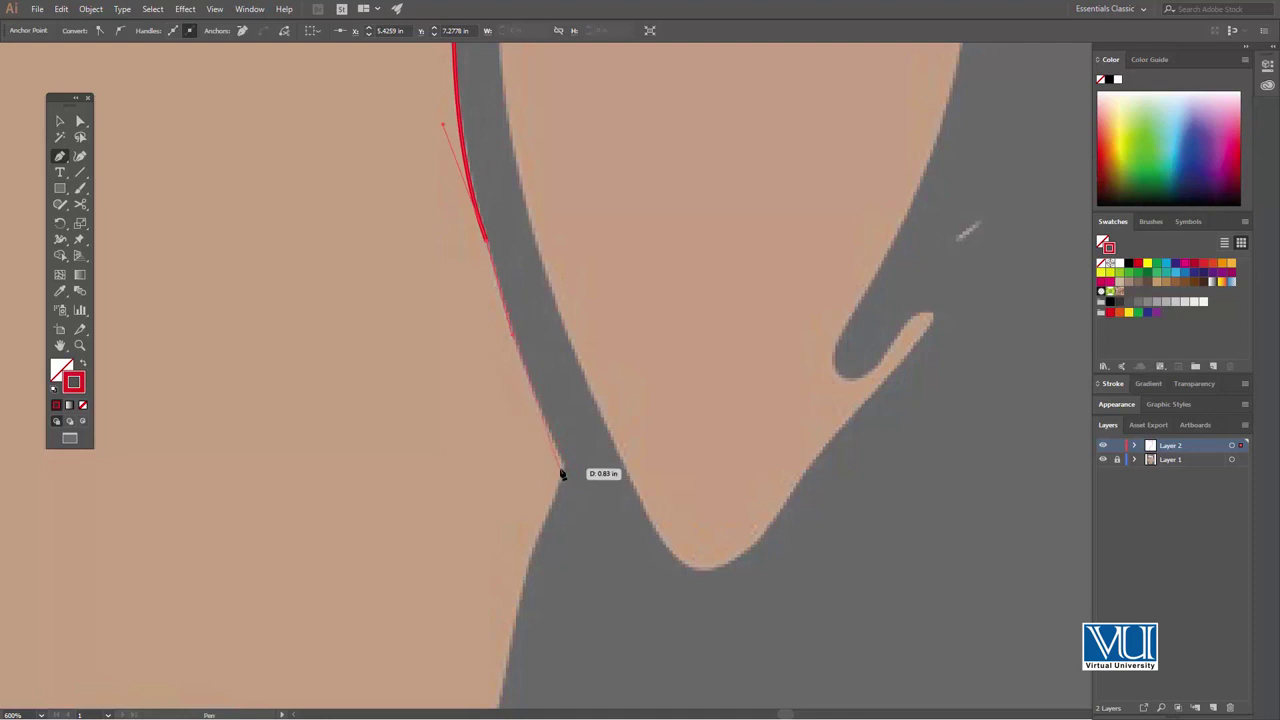
drag(569, 479, 571, 482)
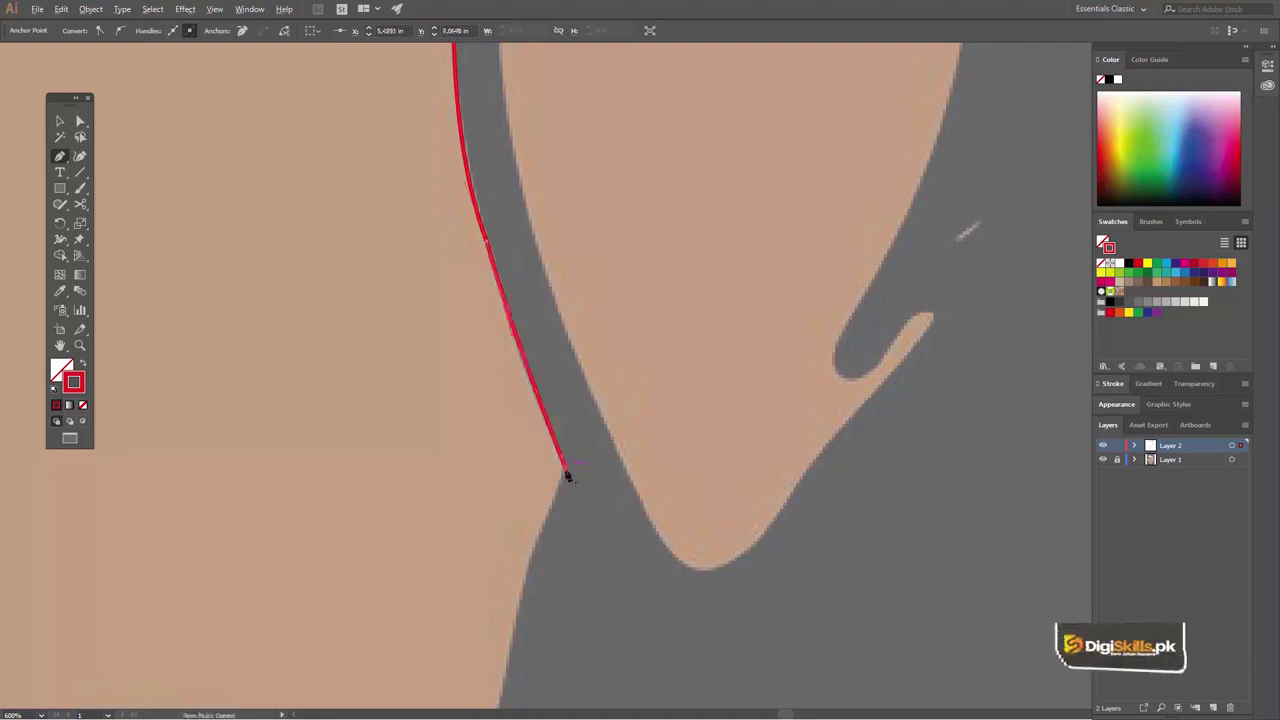
Round the body's lower right corner, run the path to the bottom centre, and zoom out.
drag(556, 653, 634, 487)
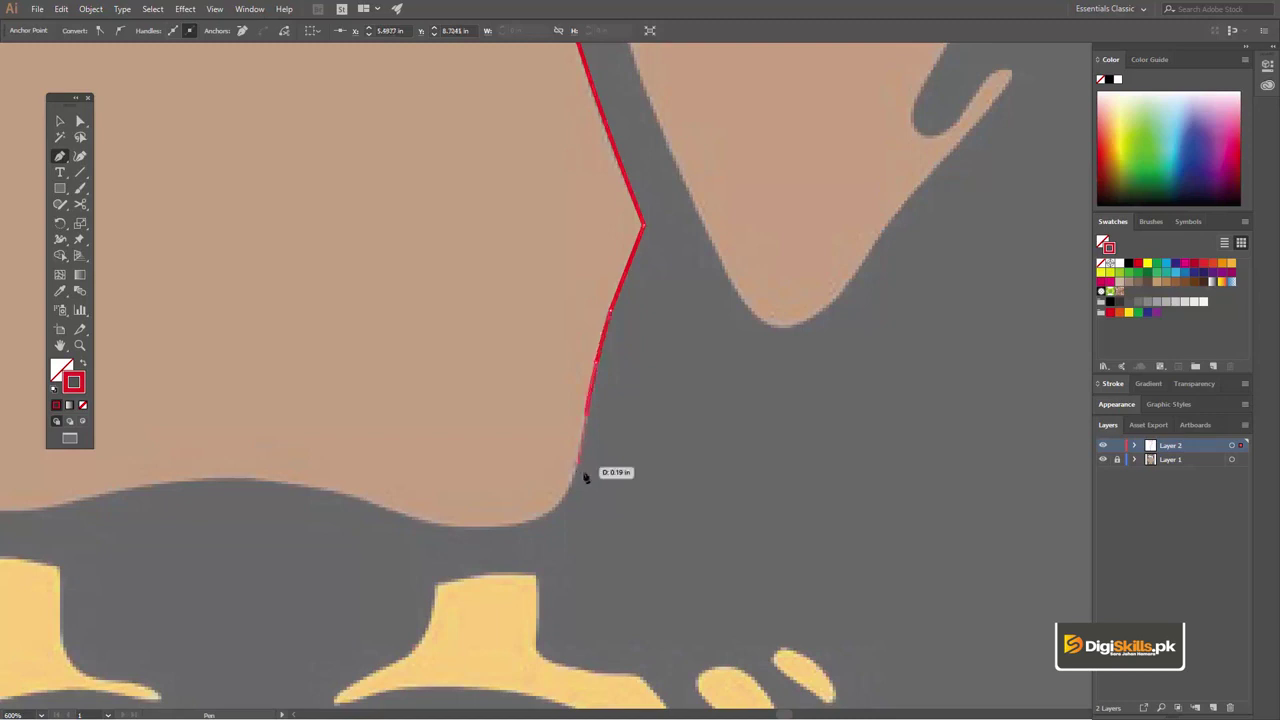
drag(646, 437, 797, 371)
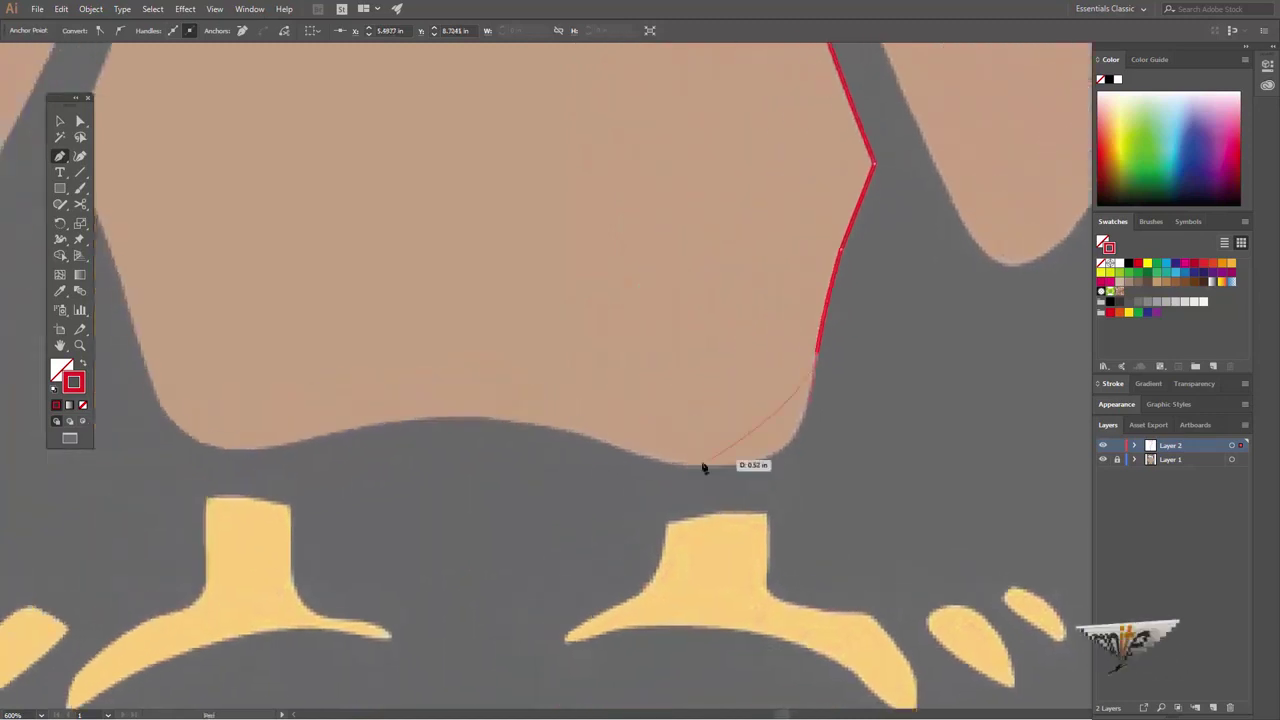
drag(701, 466, 592, 467)
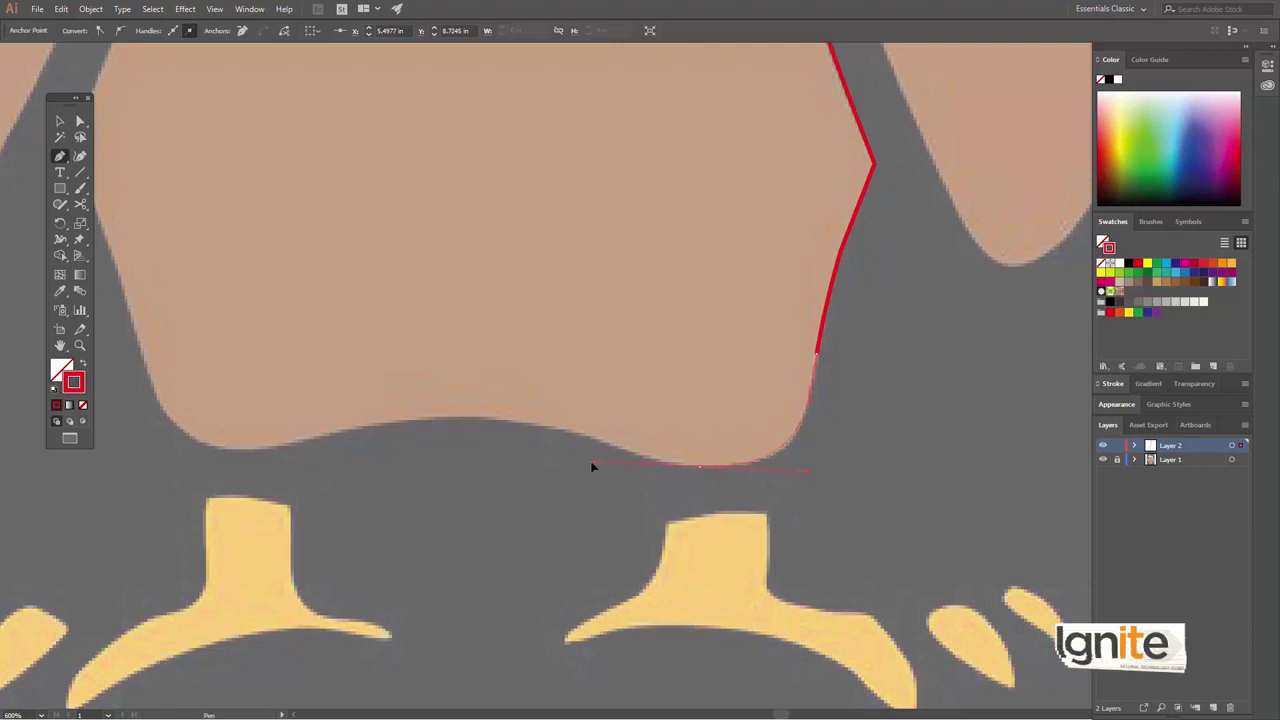
drag(684, 472, 497, 423)
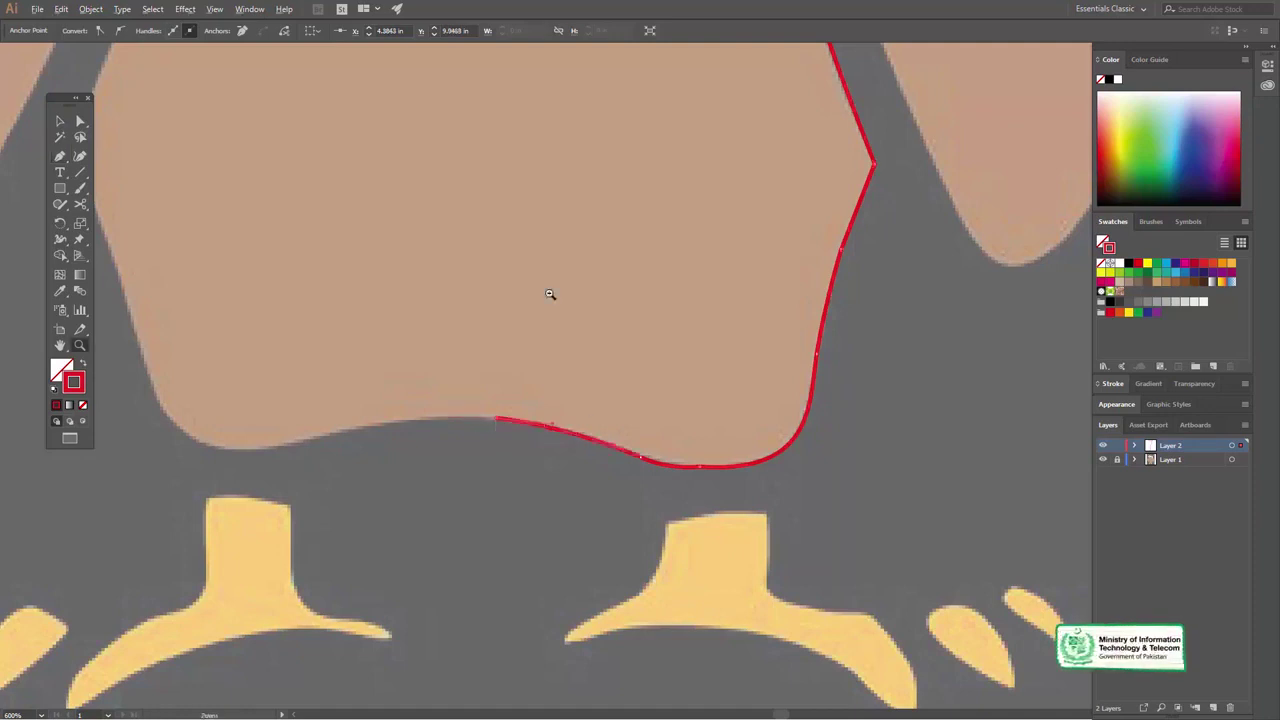
key(ctrl+minus)
key(ctrl+minus)
key(ctrl+minus)
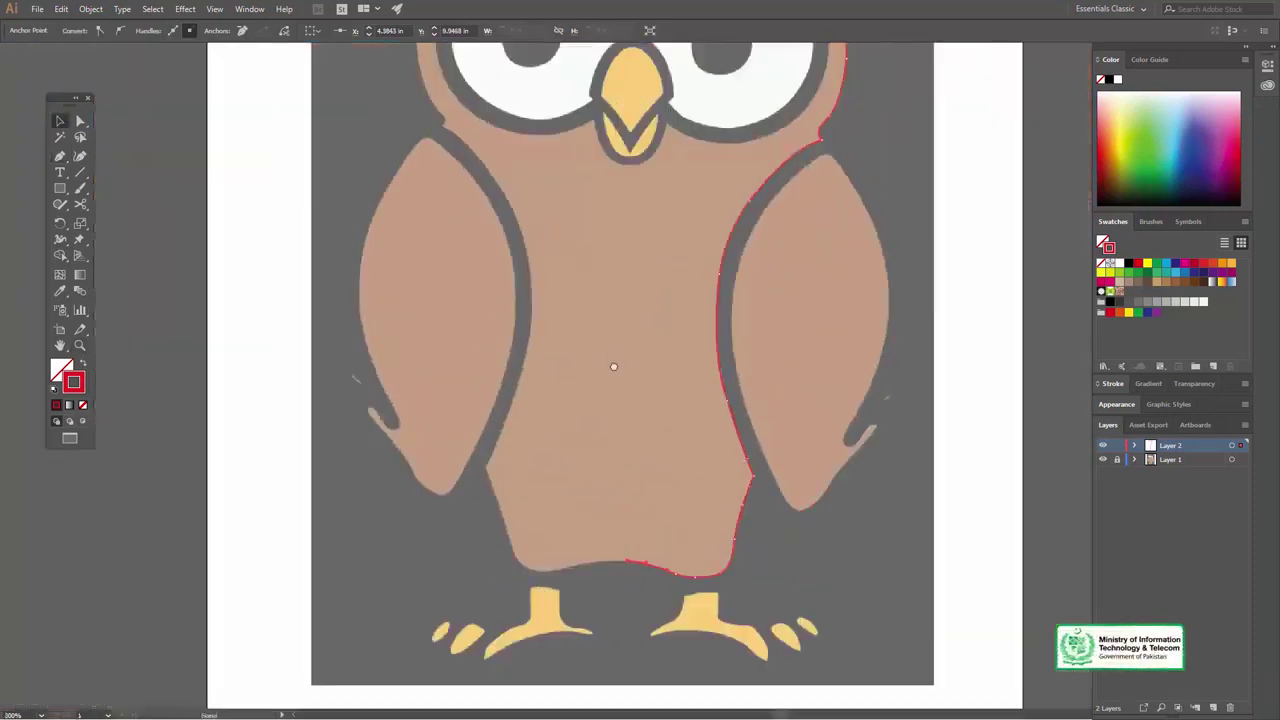
Open Transform > Reflect on the right-half outline, cancel it, and reselect the path.
scroll(671, 319, up, 3)
key(ctrl+minus)
drag(676, 369, 651, 330)
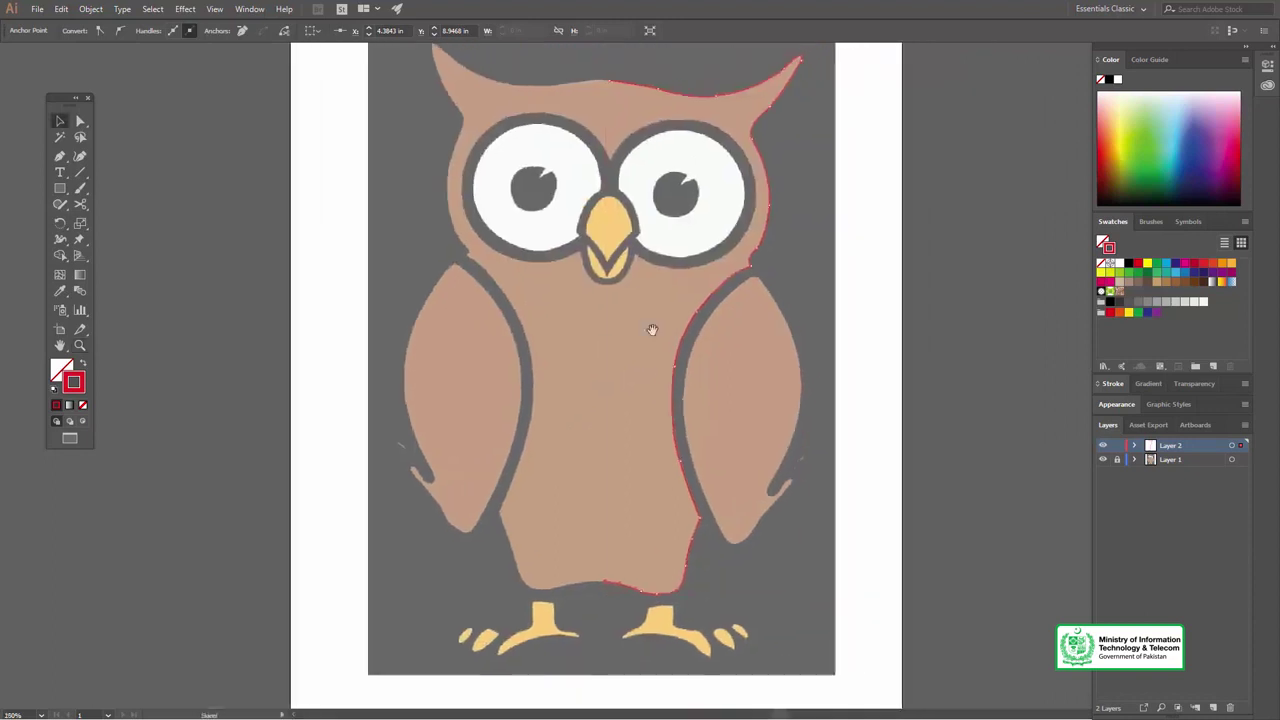
right_click(658, 90)
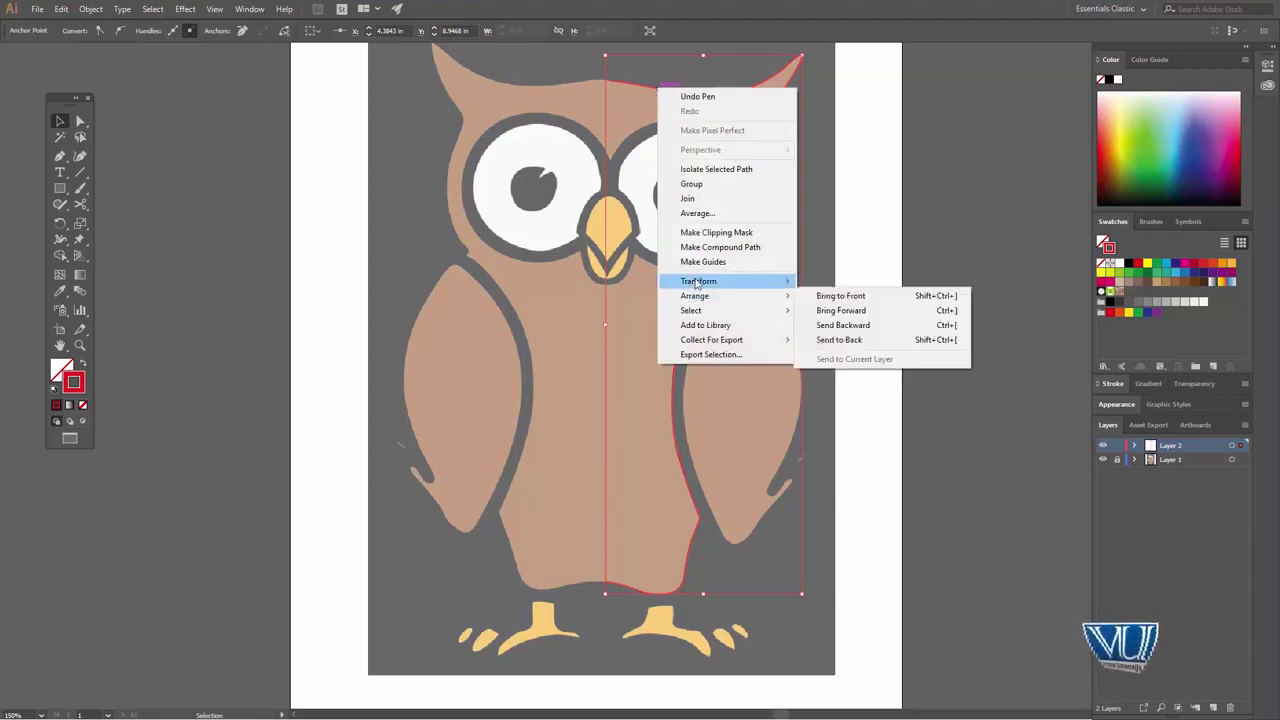
mouse_move(722, 281)
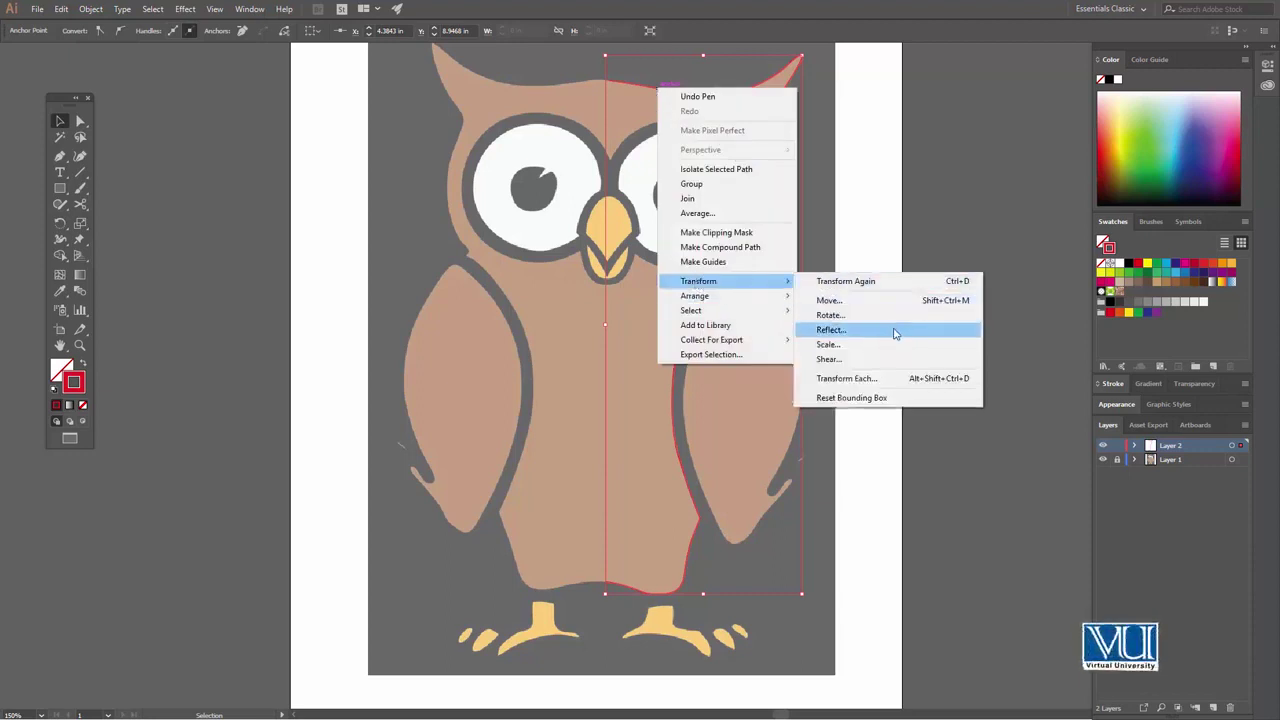
click(895, 330)
click(805, 355)
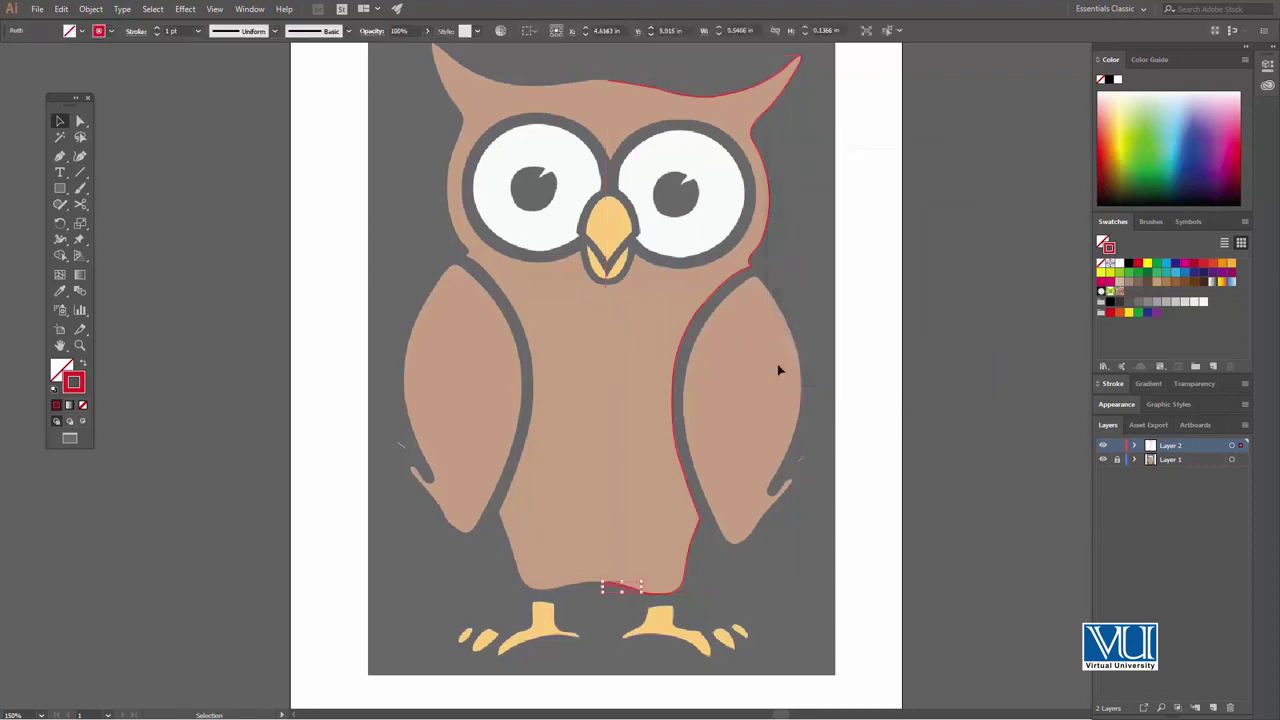
click(890, 343)
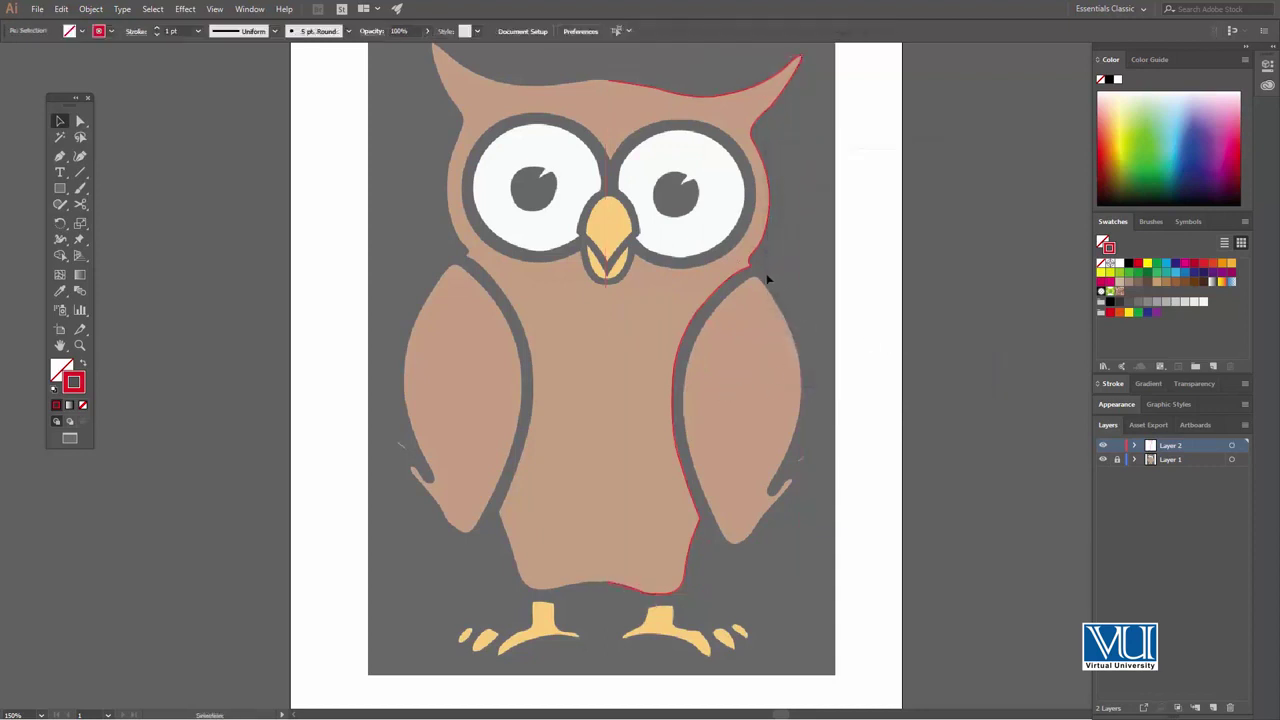
click(750, 259)
Make a vertically reflected copy of the outline and drag it to the owl's left side.
right_click(698, 97)
mouse_move(760, 290)
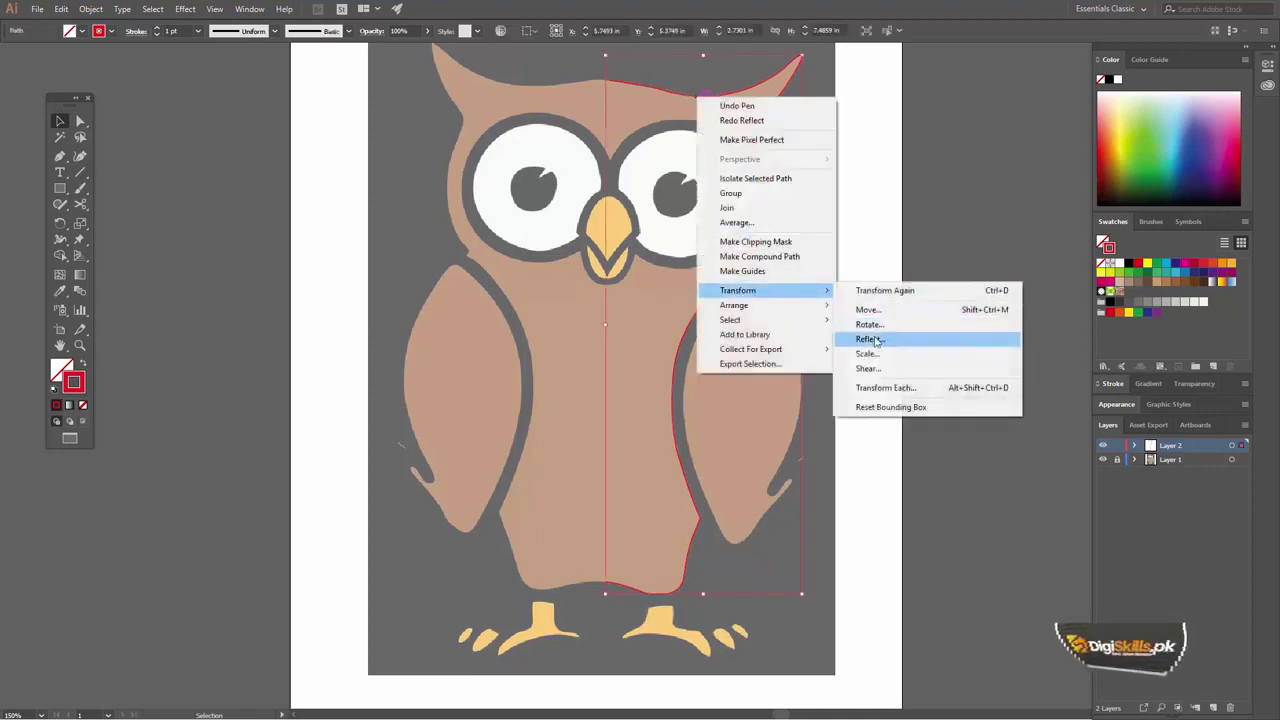
click(886, 340)
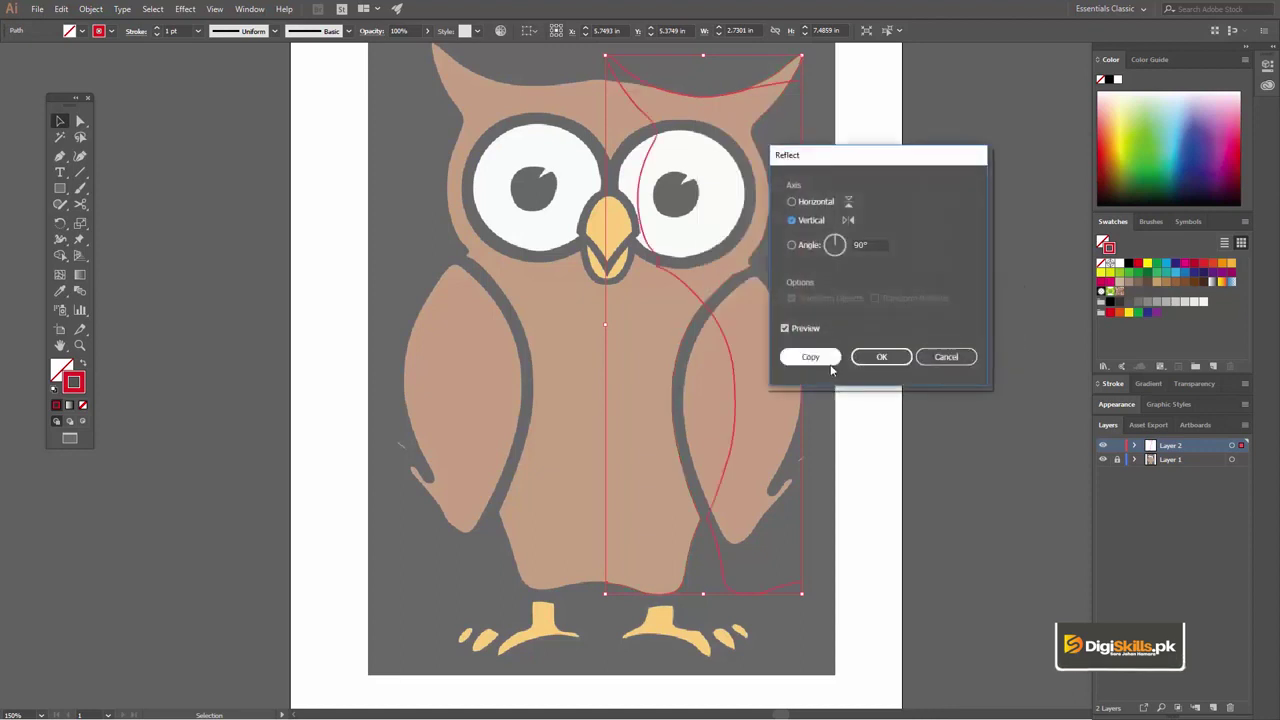
click(814, 357)
mouse_move(778, 90)
mouse_down()
mouse_move(587, 98)
mouse_move(596, 68)
mouse_move(664, 121)
mouse_up()
Zoom in on the owl's head and reposition the red body outline.
key(z)
drag(577, 66, 754, 280)
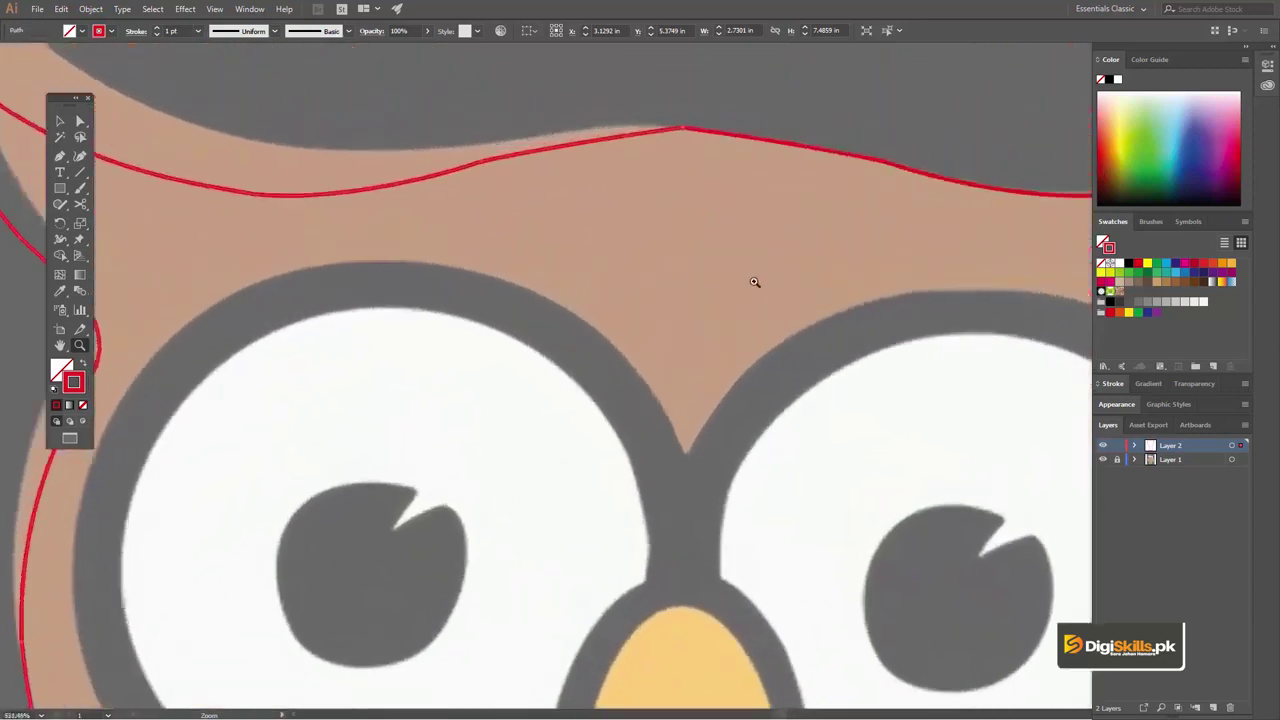
drag(631, 103, 672, 187)
mouse_move(508, 160)
mouse_down()
mouse_move(549, 206)
mouse_move(680, 257)
mouse_up()
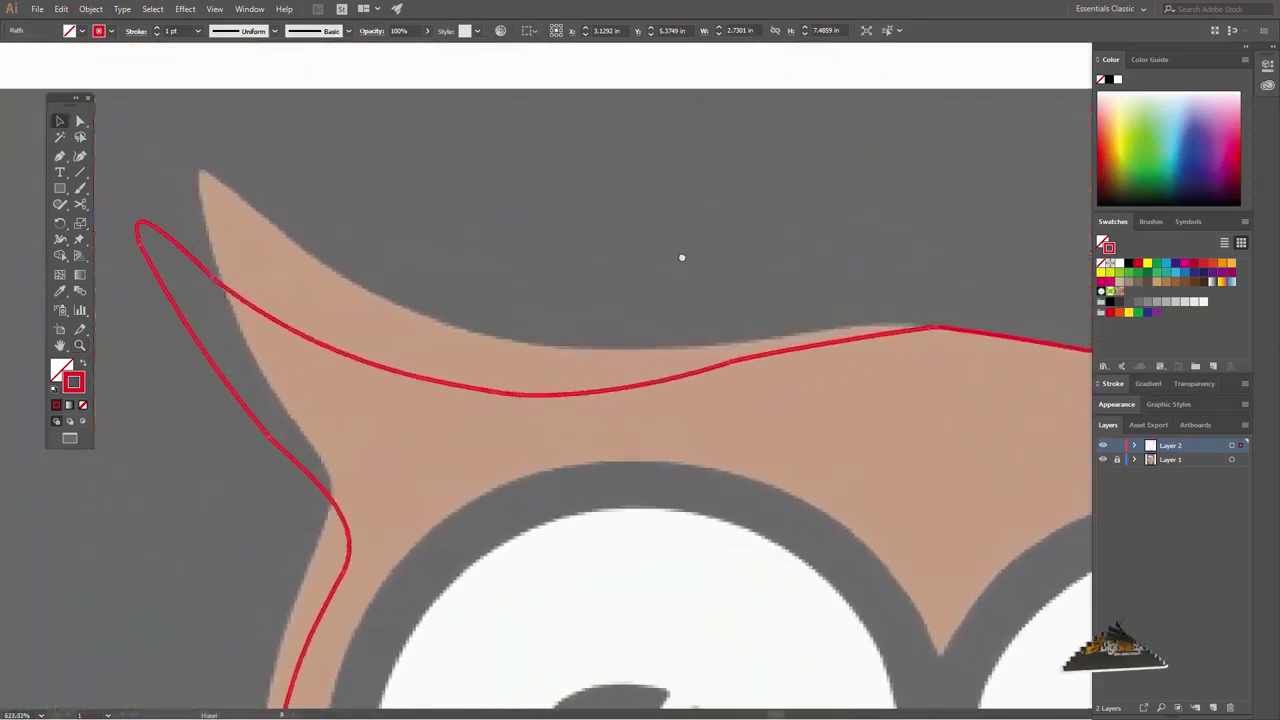
drag(141, 230, 143, 220)
Zoom out to the whole owl, then select and deselect the red right-half outline.
key(z)
scroll(654, 477, down, 2)
key(ctrl+minus)
key(ctrl+minus)
key(ctrl+minus)
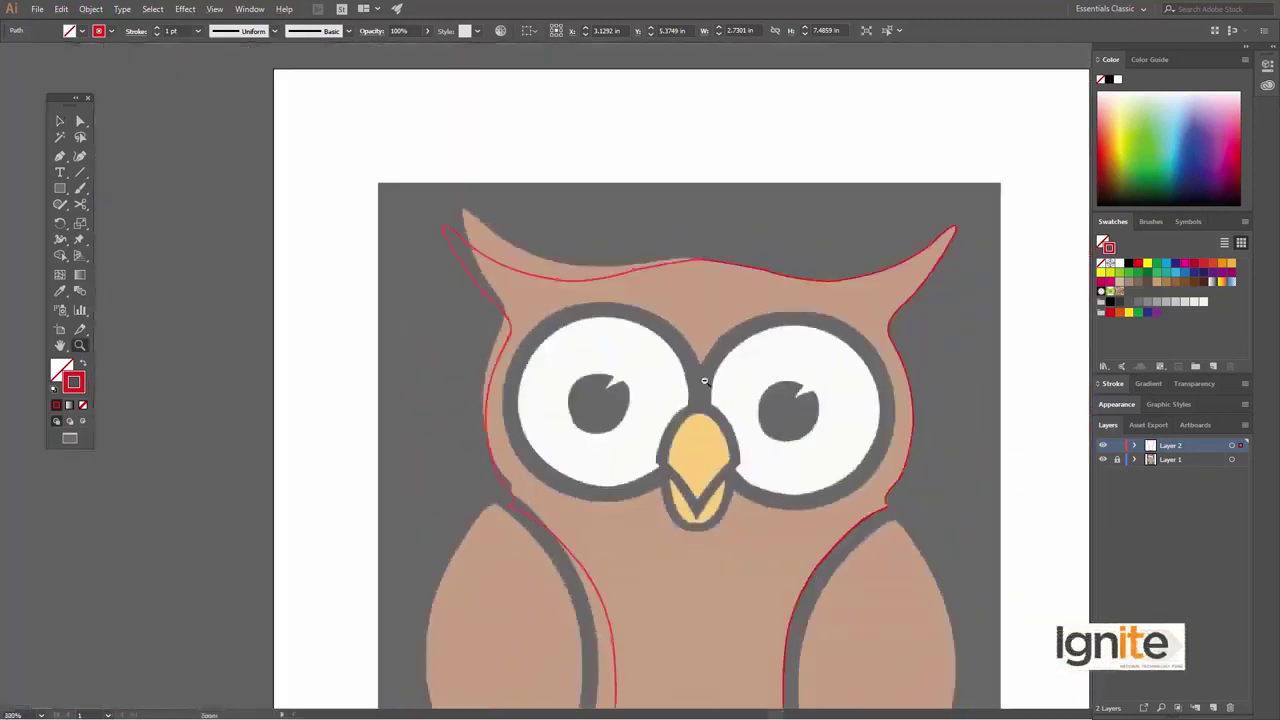
key(ctrl+minus)
key(v)
scroll(620, 360, right, 3)
scroll(580, 330, down, 3)
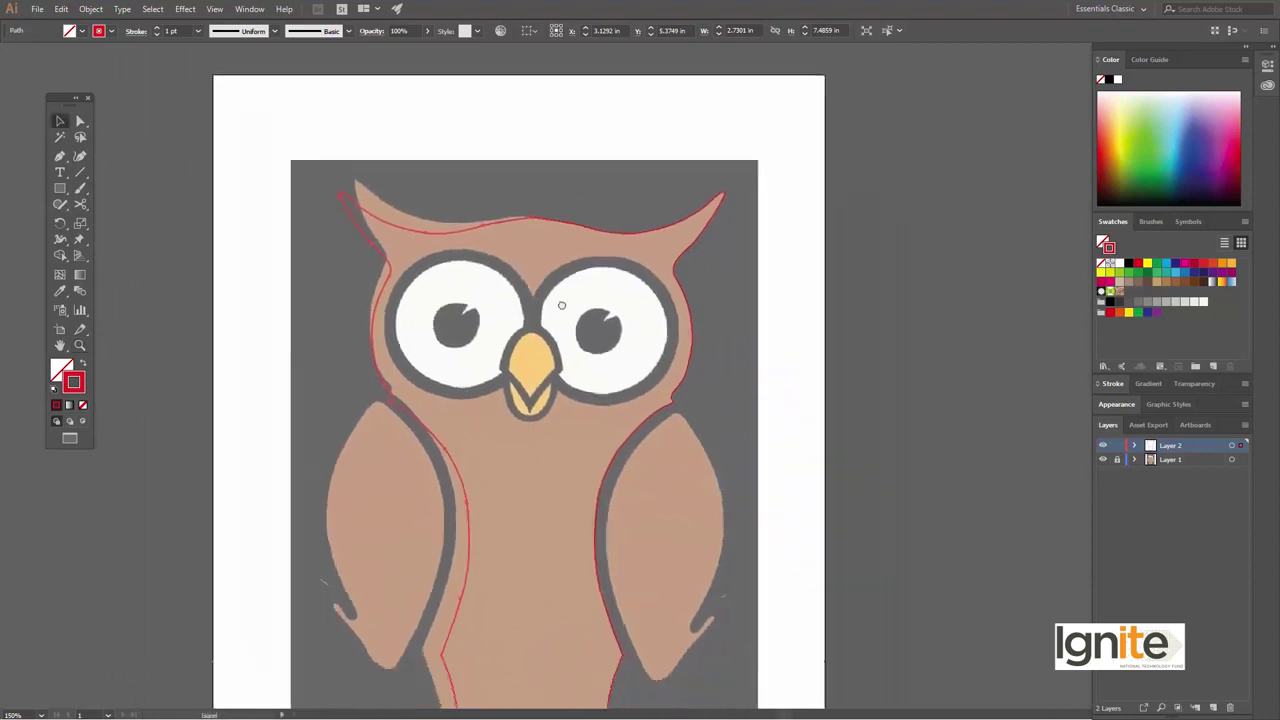
scroll(545, 305, down, 2)
scroll(530, 320, down, 3)
scroll(527, 331, down, 1)
click(517, 300)
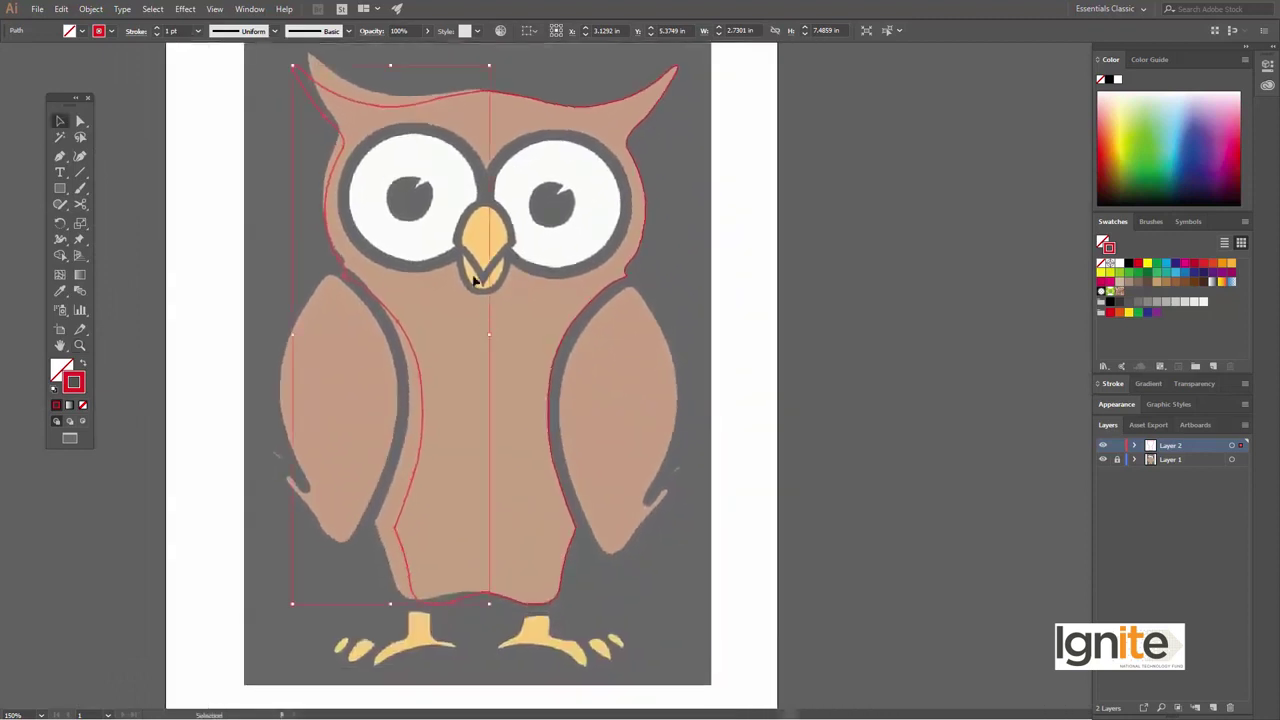
scroll(470, 240, up, 3)
scroll(470, 240, left, 2)
click(419, 186)
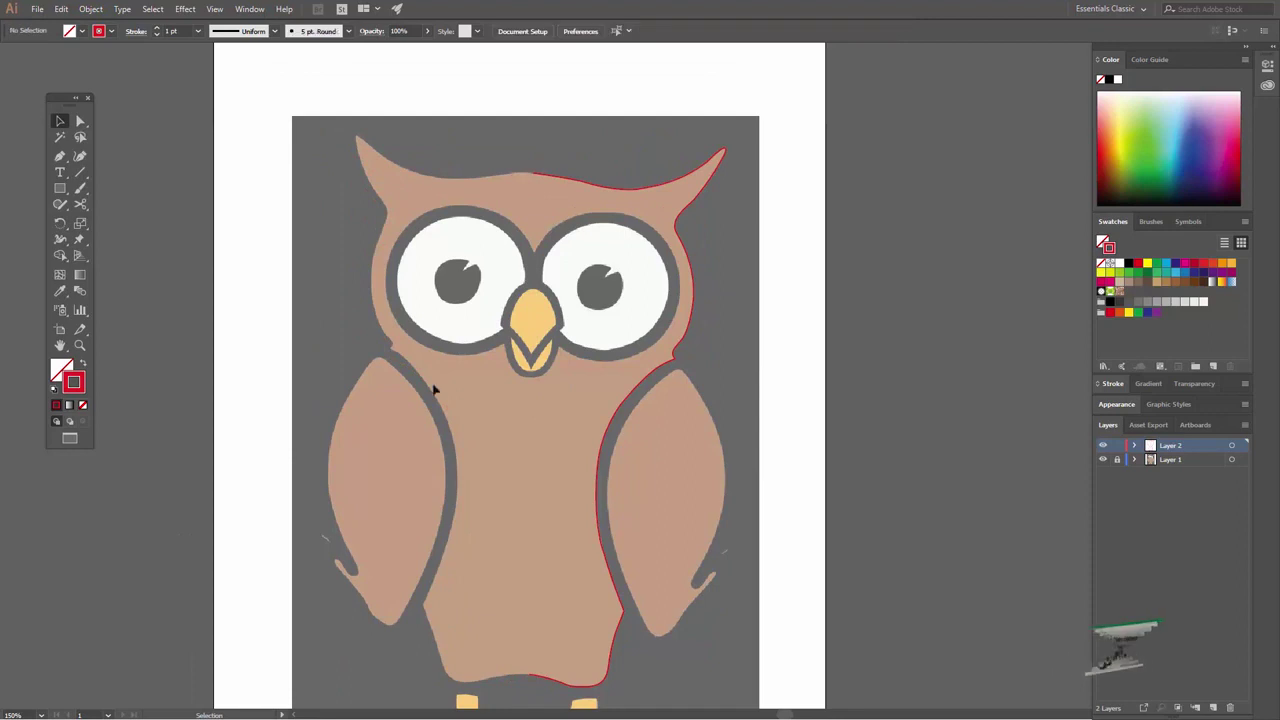
Zoom in on the bottom edge of the owl's body near the feet.
drag(534, 517, 516, 431)
scroll(516, 431, down, 3)
key(z)
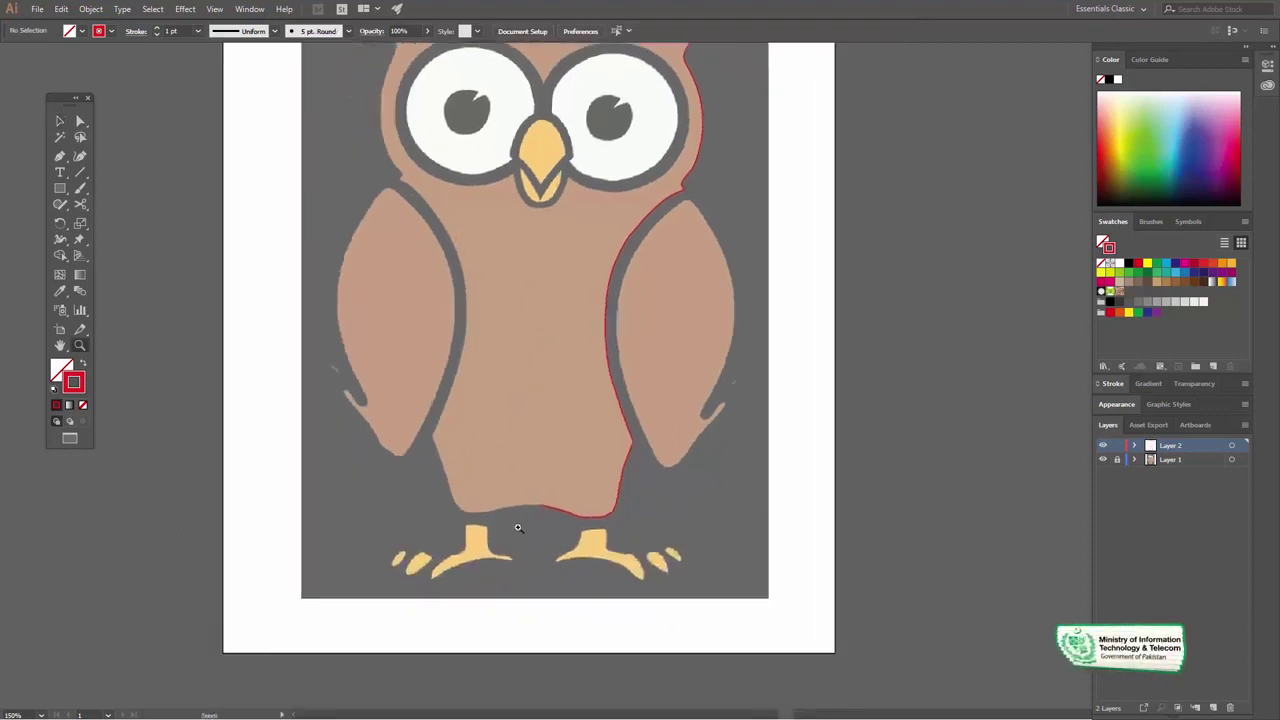
click(517, 531)
click(529, 500)
click(625, 380)
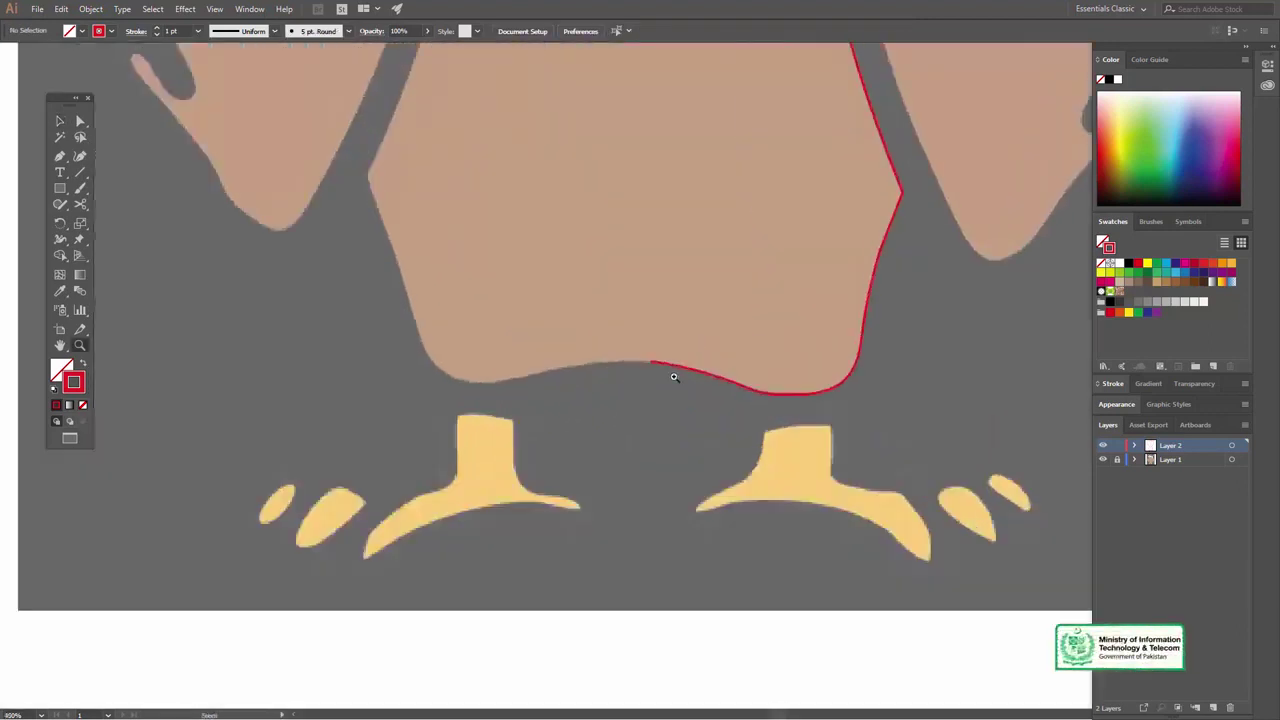
click(674, 377)
Resume the red outline from its bottom endpoint and head toward the body's lower left.
key(v)
scroll(640, 404, up, 1)
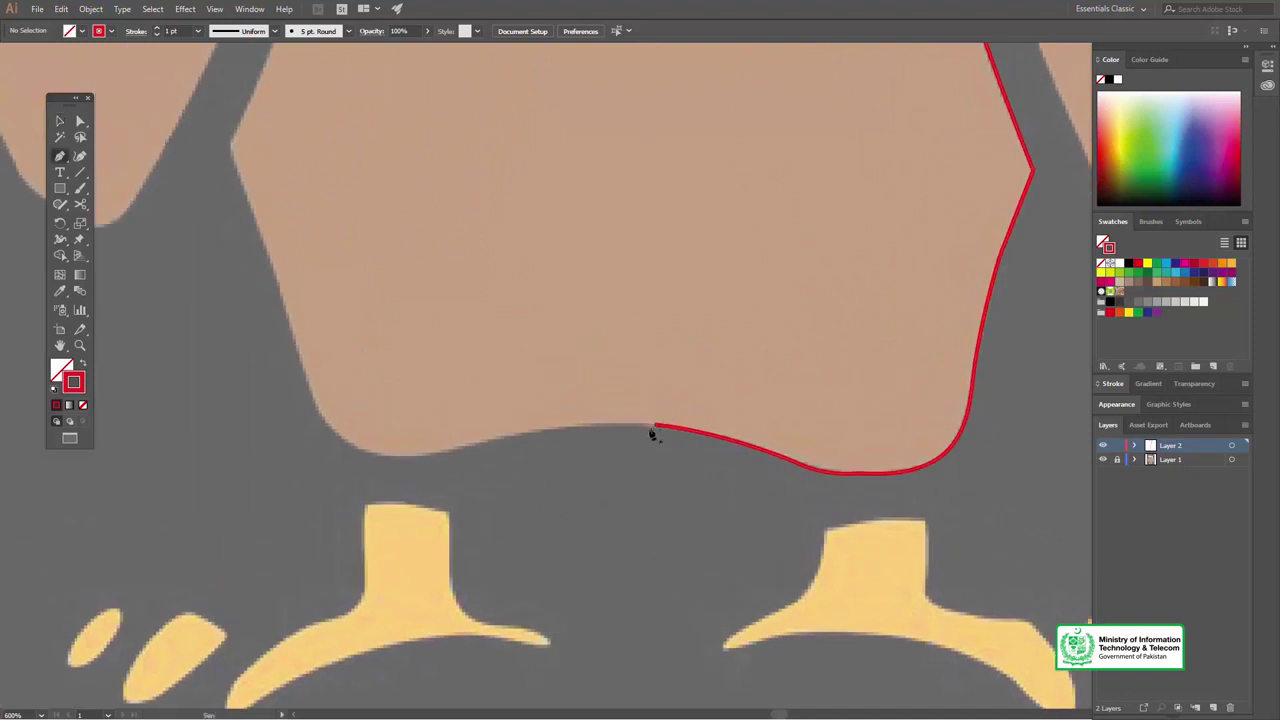
drag(657, 428, 470, 453)
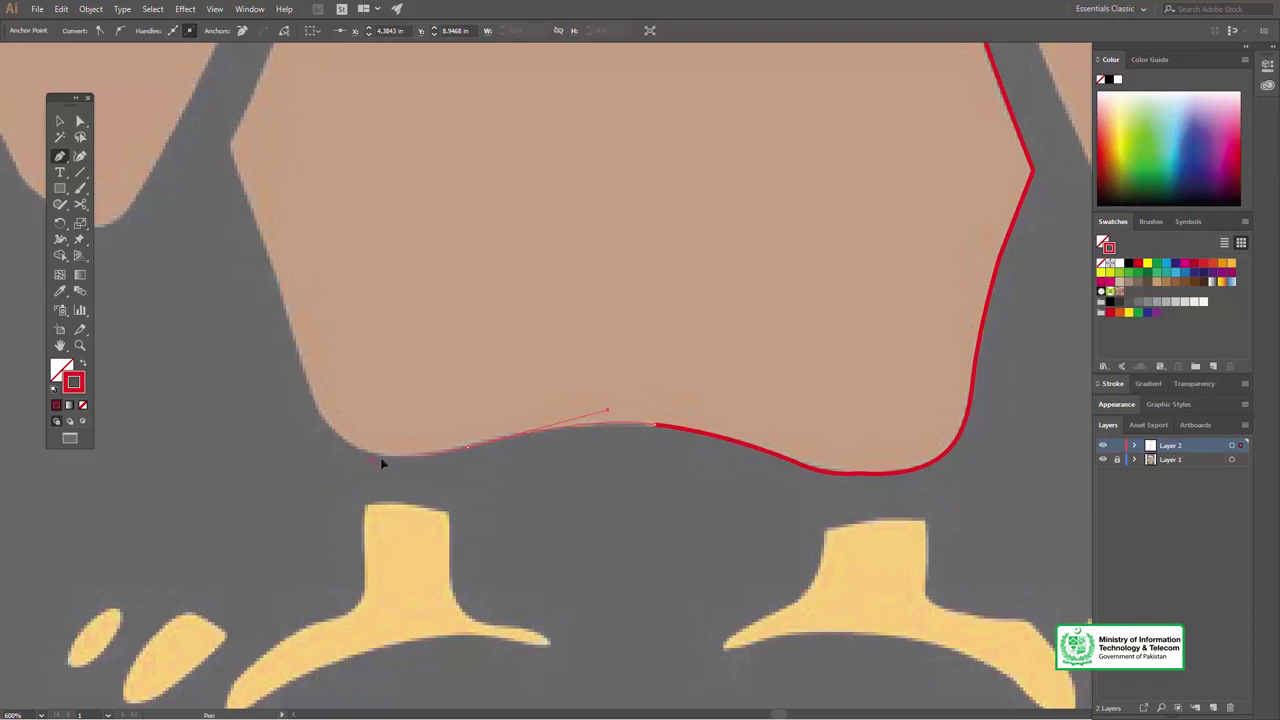
mouse_move(346, 354)
mouse_down()
mouse_move(461, 426)
mouse_move(386, 356)
mouse_up()
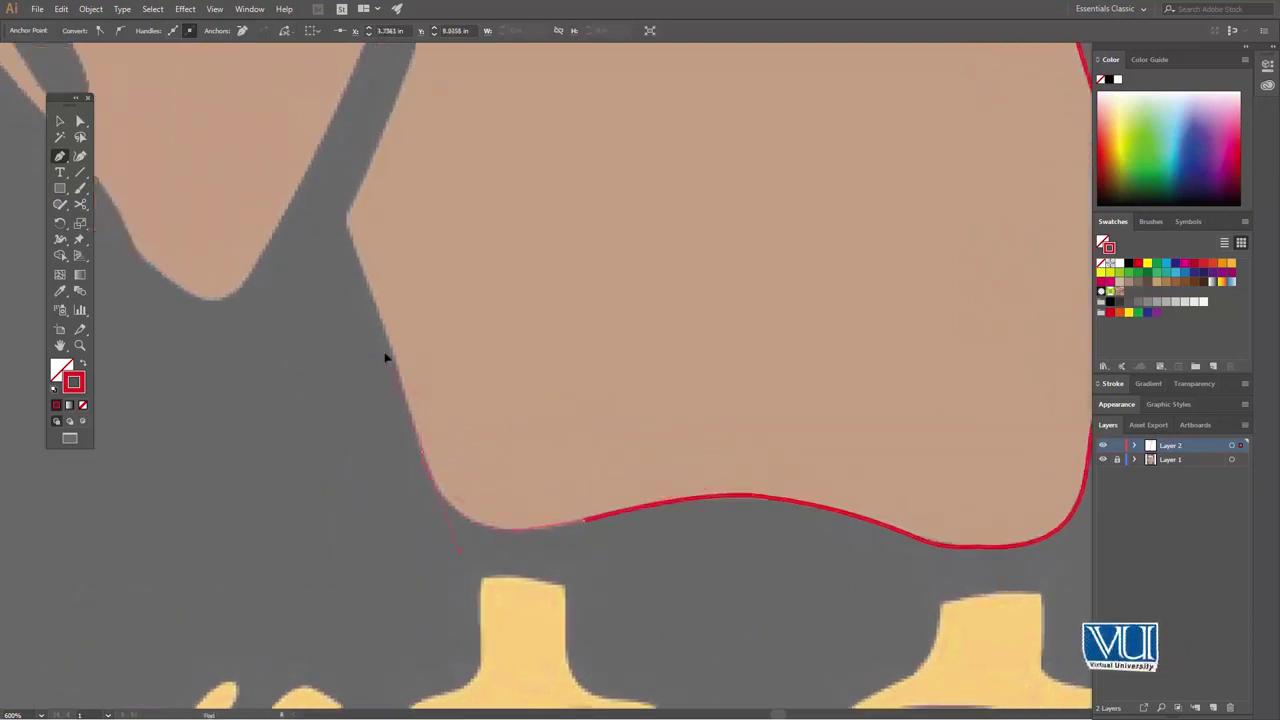
drag(389, 263, 485, 463)
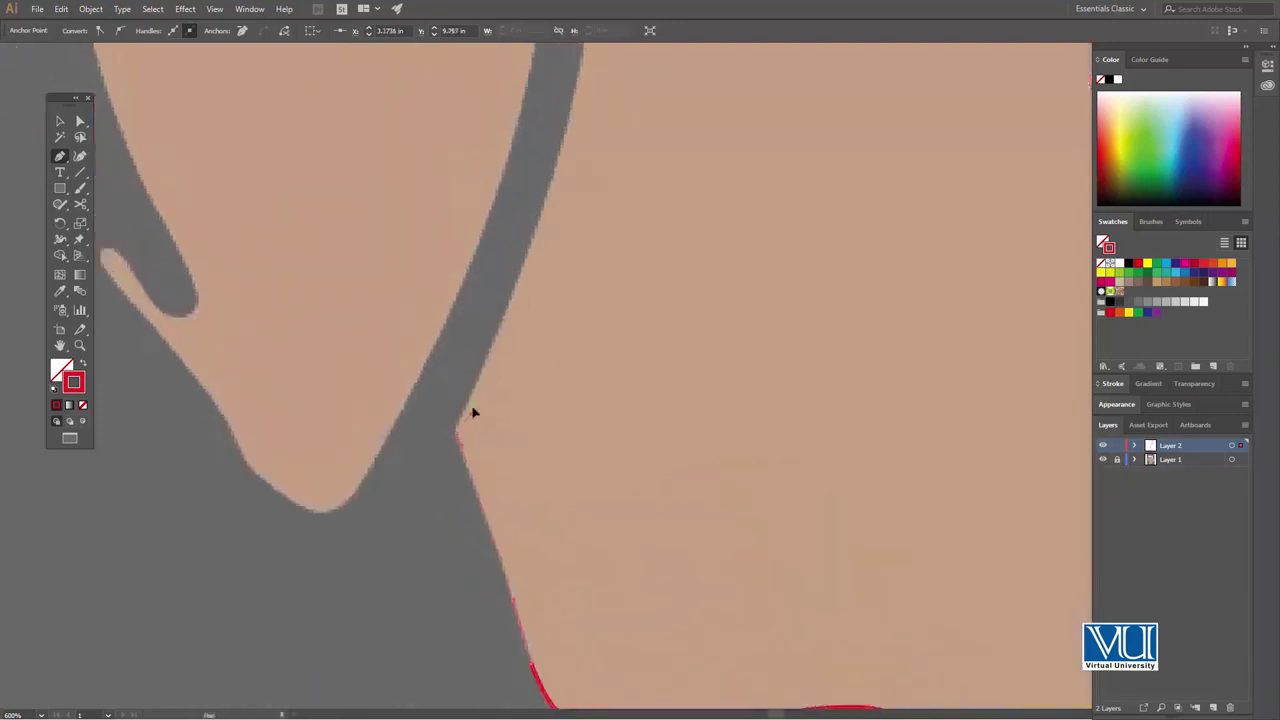
mouse_move(598, 45)
mouse_down()
mouse_move(571, 254)
mouse_move(578, 140)
mouse_move(564, 198)
mouse_up()
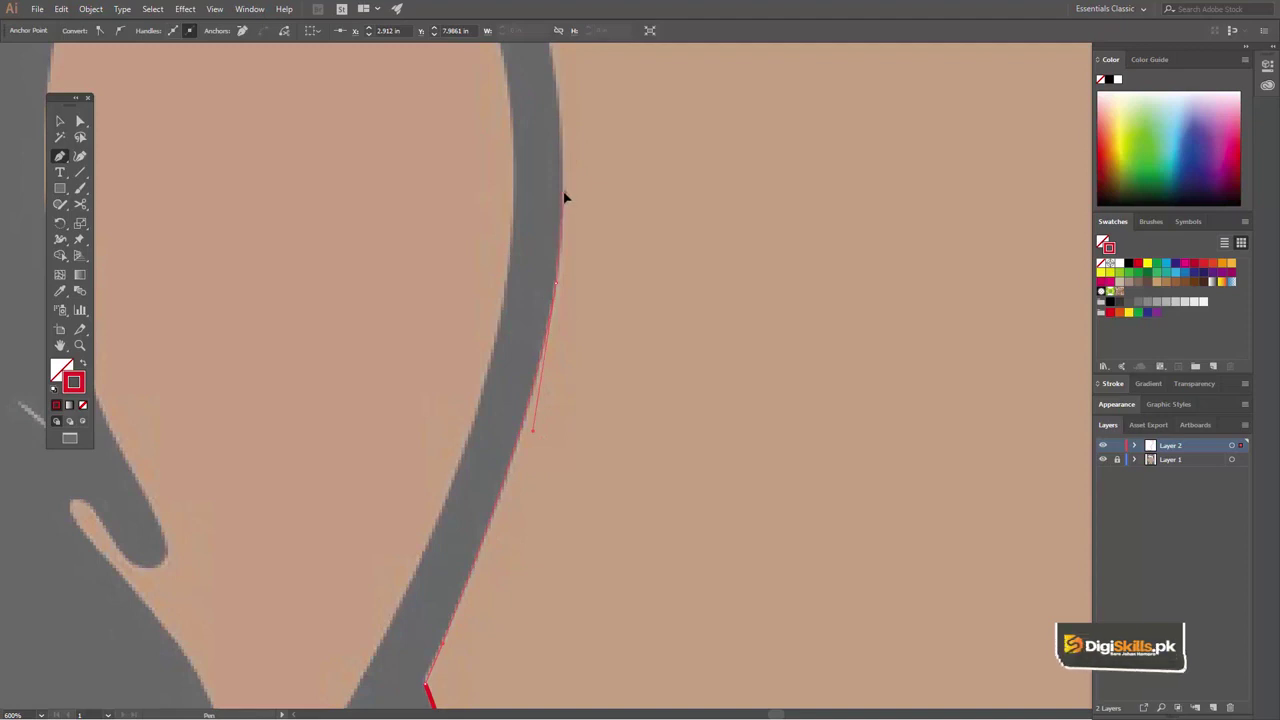
drag(603, 131, 584, 262)
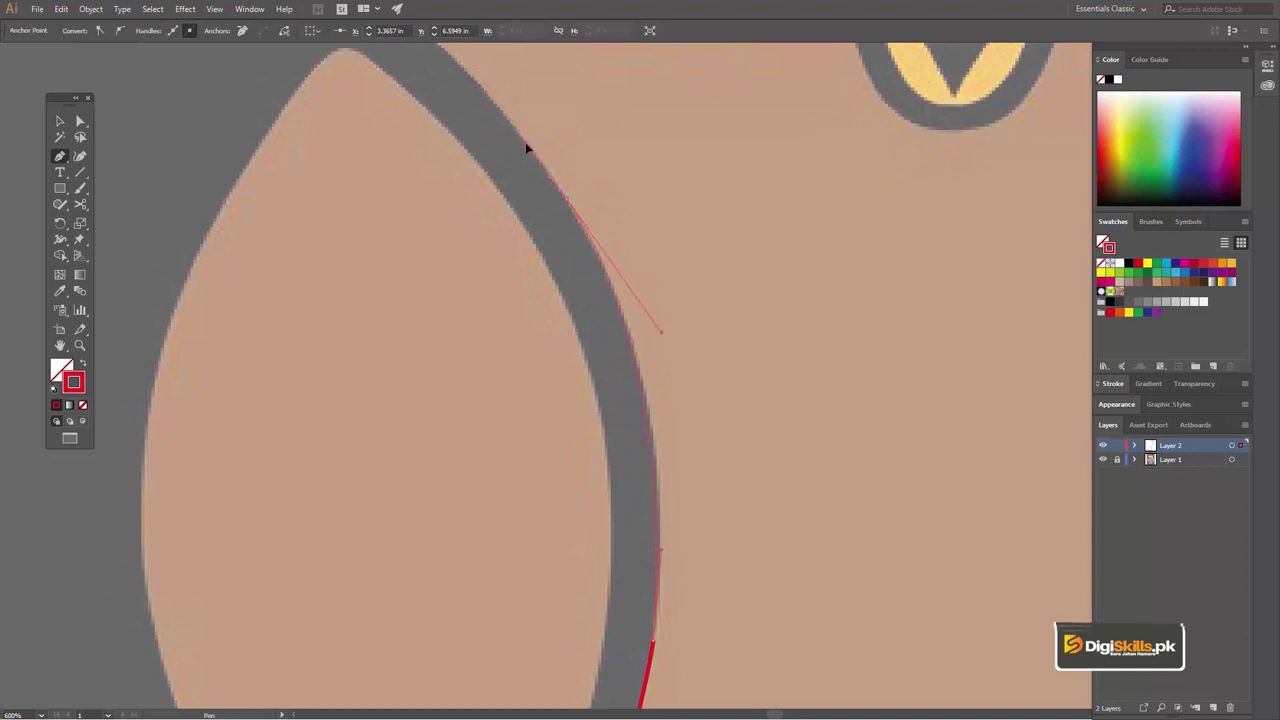
Add curved anchors climbing the owl's left body edge toward the left eye.
drag(527, 148, 586, 177)
scroll(677, 337, up, 5)
scroll(677, 366, up, 3)
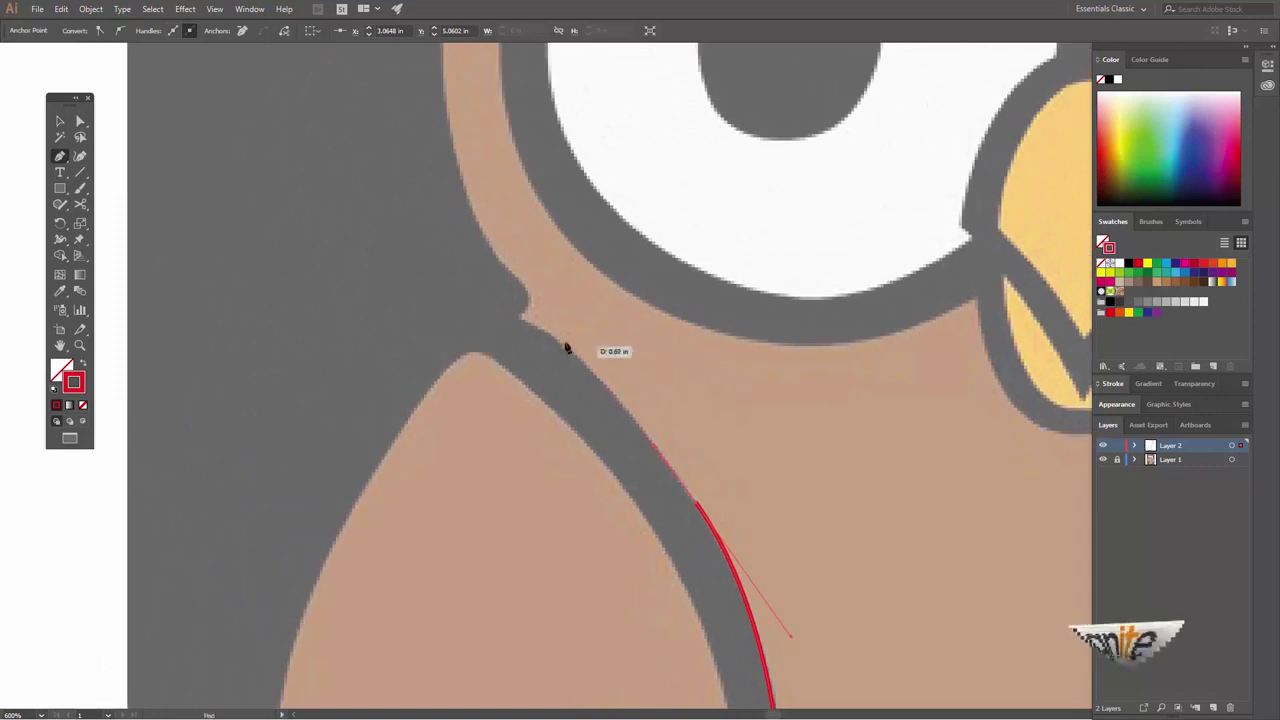
drag(521, 319, 467, 310)
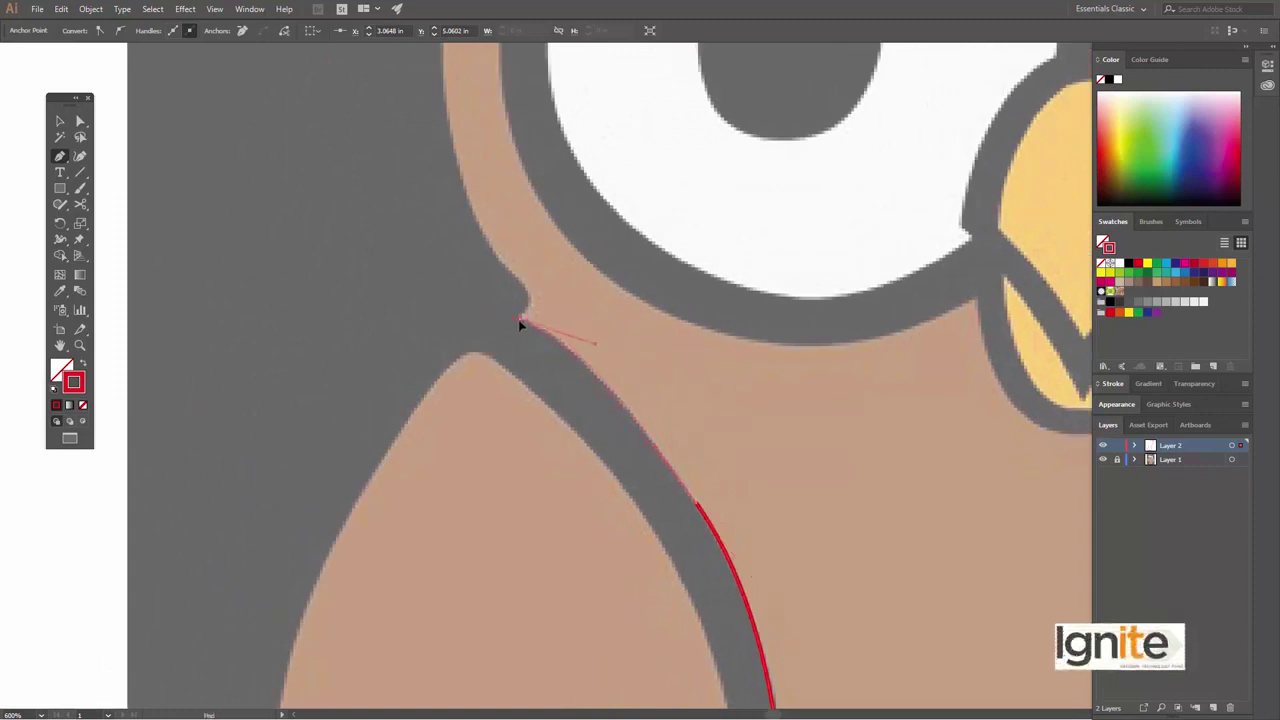
drag(502, 262, 551, 377)
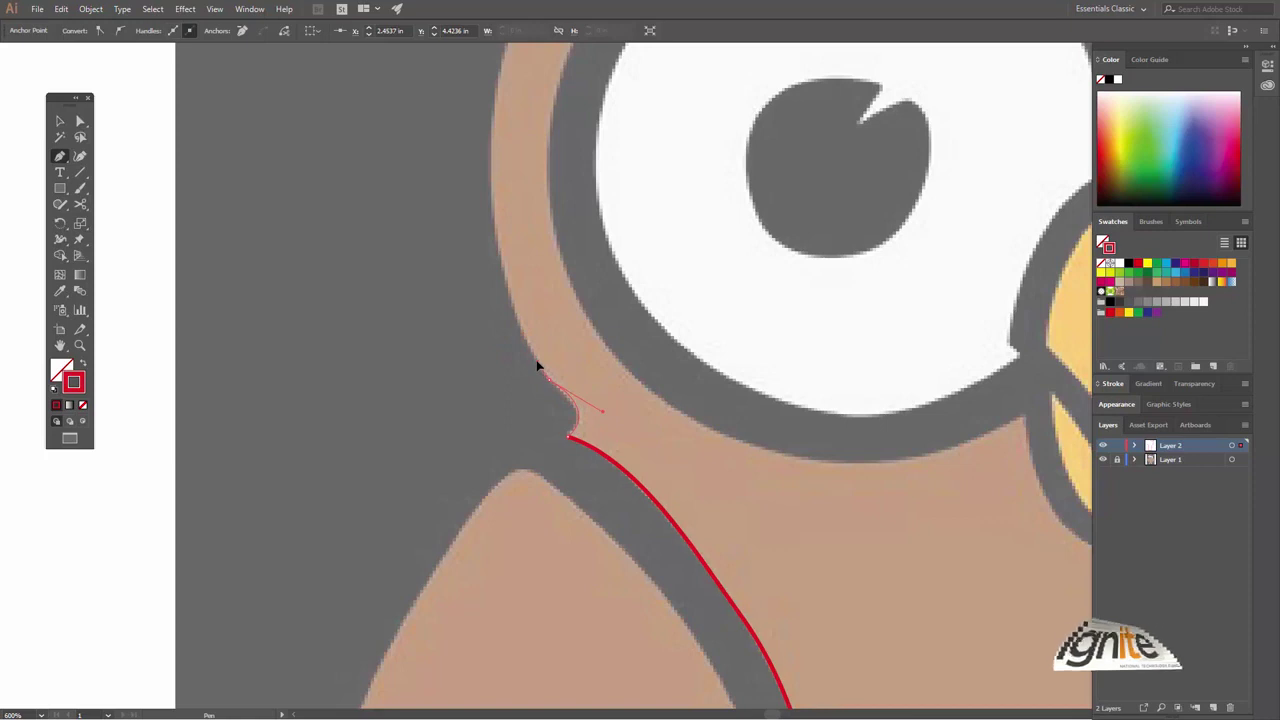
Extend the outline from the notch beside the left eye up to the ear base.
click(538, 366)
scroll(540, 340, up, 3)
drag(529, 267, 543, 153)
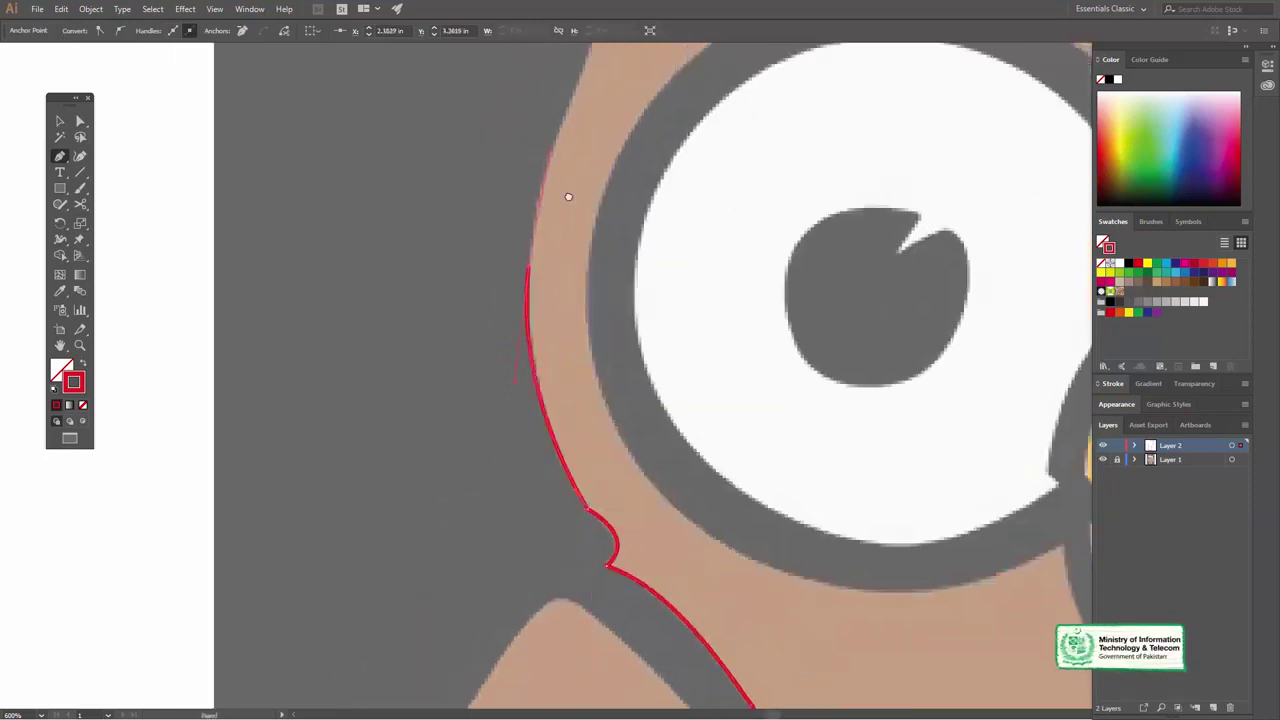
scroll(549, 323, up, 3)
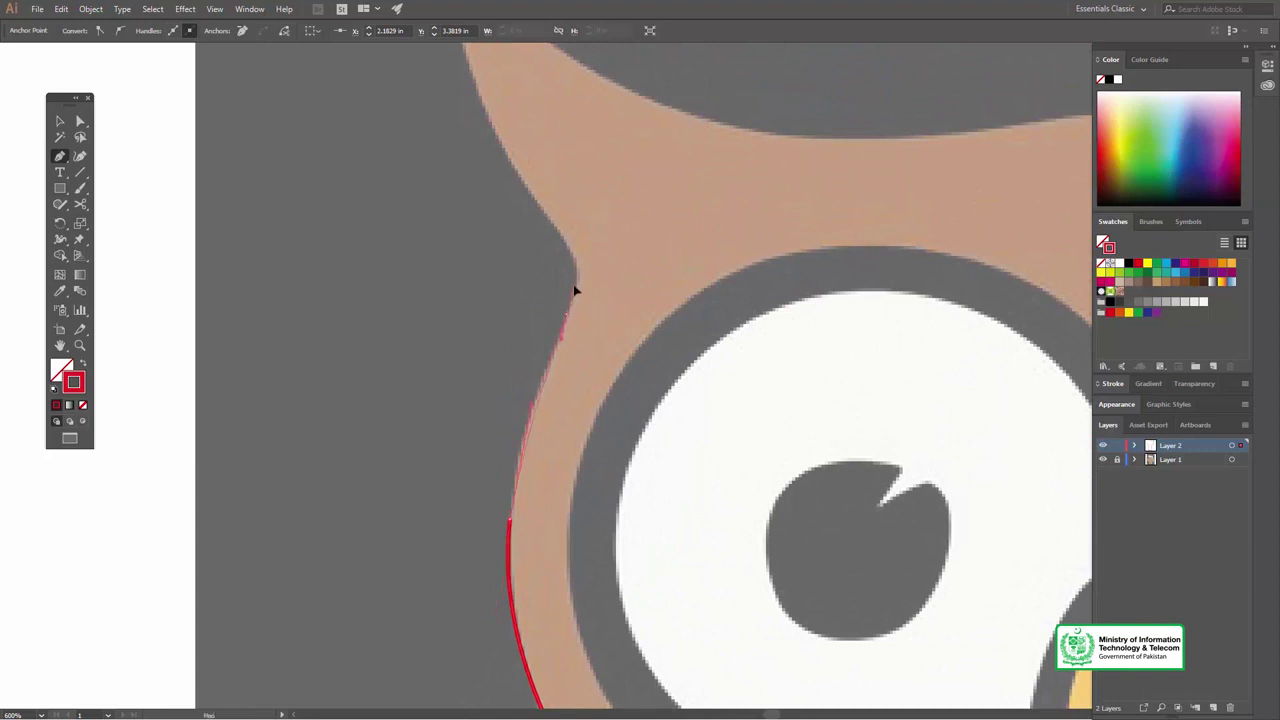
mouse_move(577, 289)
mouse_down()
mouse_move(549, 209)
mouse_move(579, 287)
mouse_up()
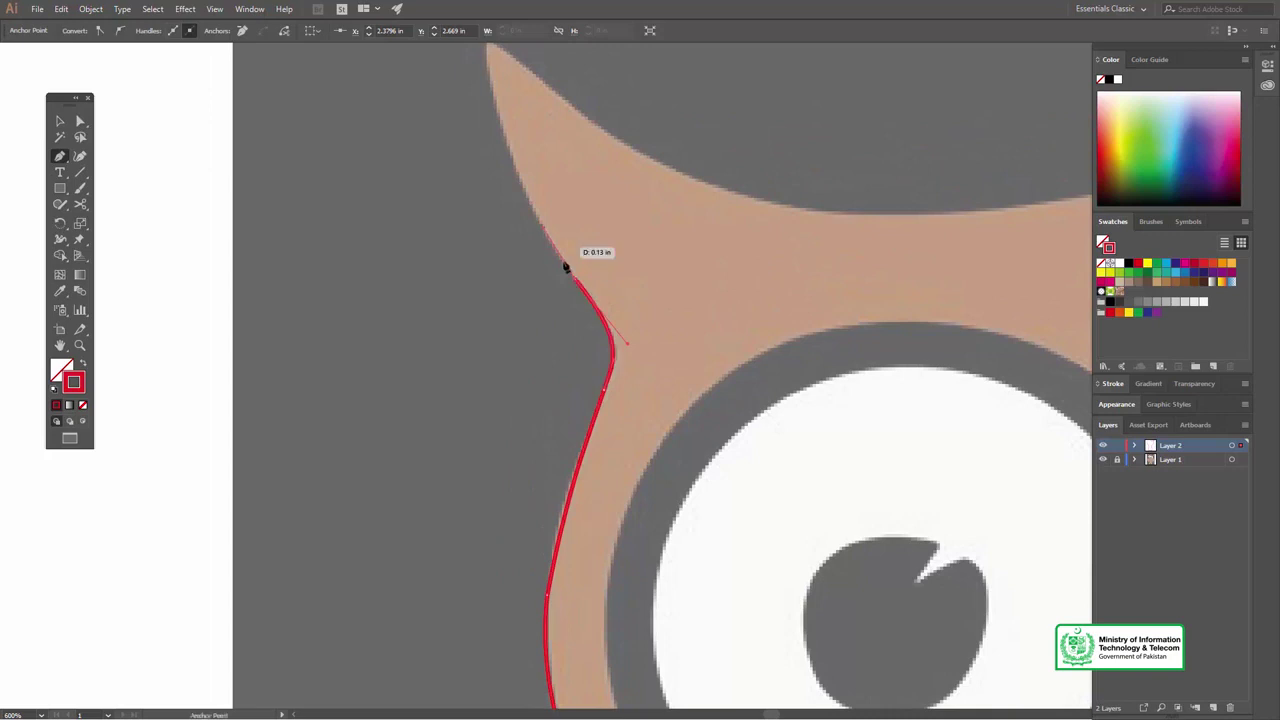
scroll(580, 285, up, 3)
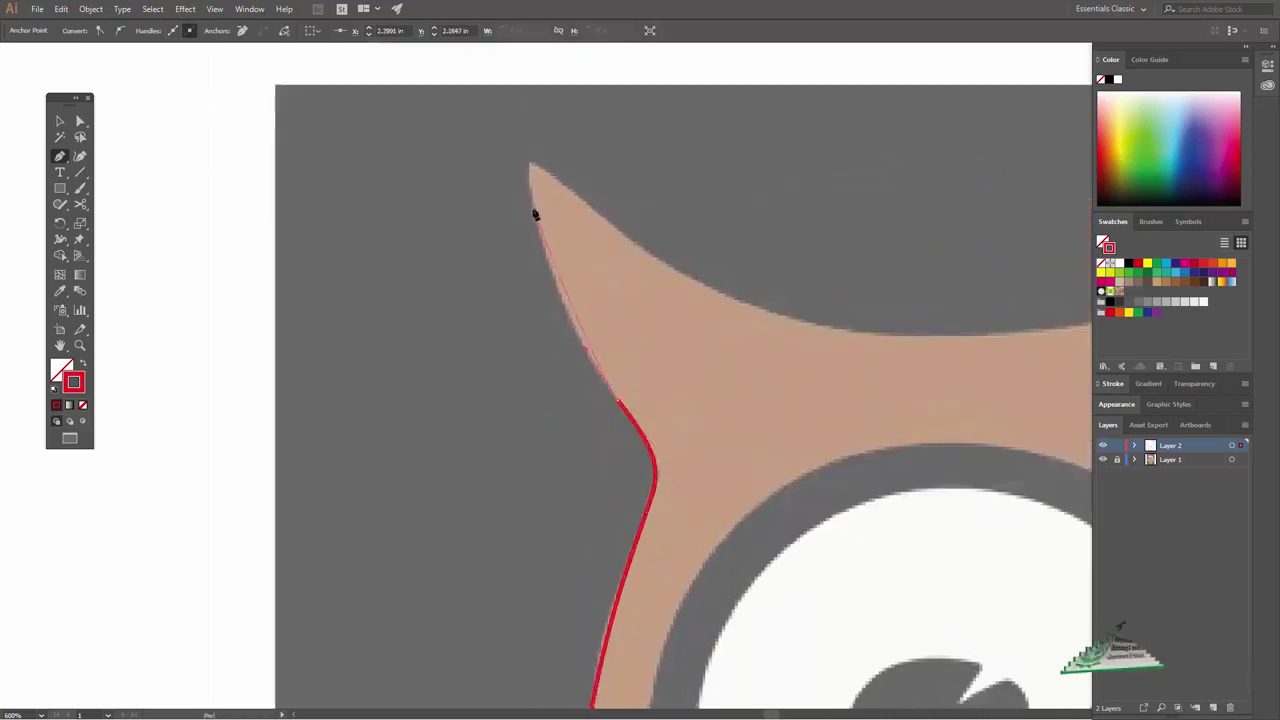
Round the left ear tip, curve across the head top, and join the existing stroke.
drag(531, 176, 621, 229)
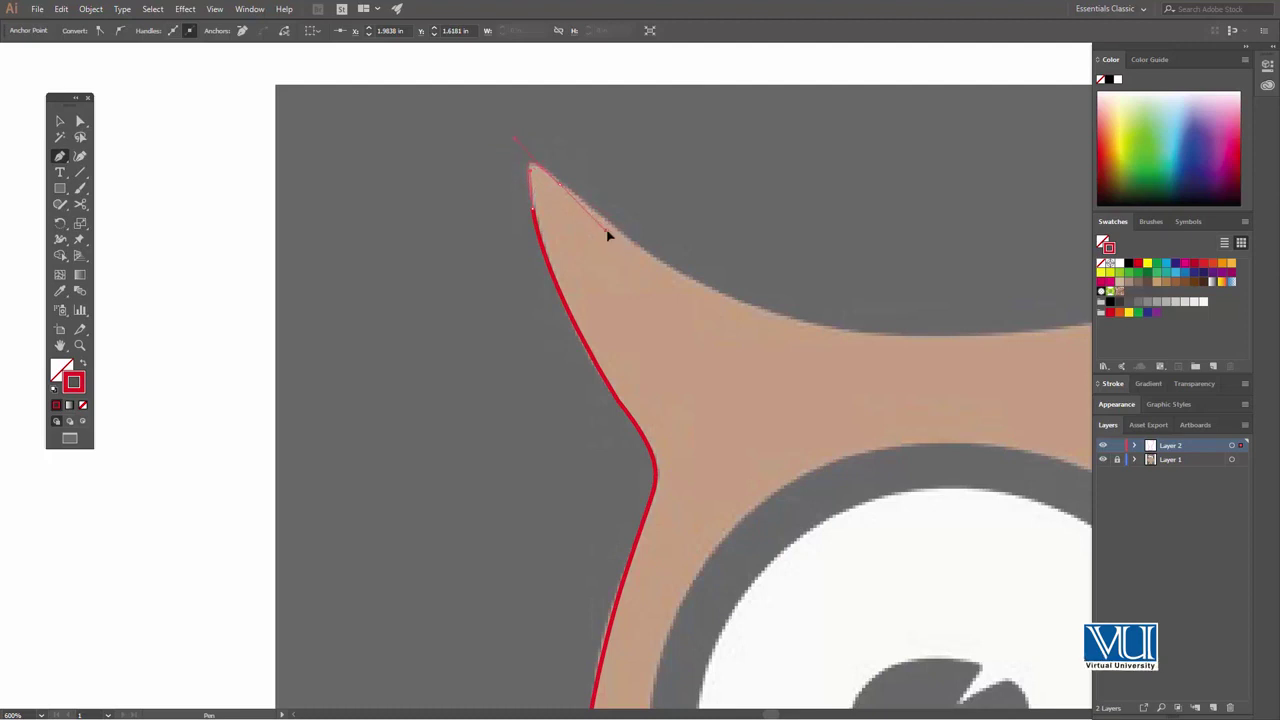
scroll(620, 300, right, 5)
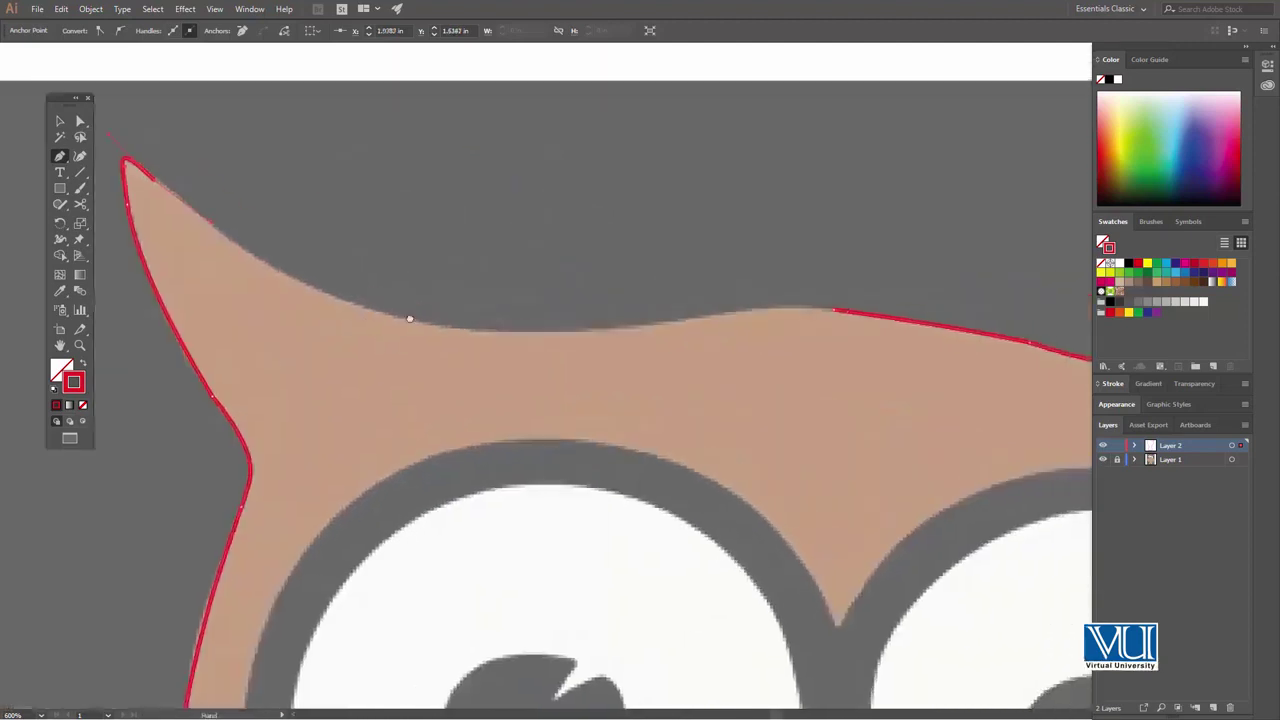
drag(565, 337, 801, 331)
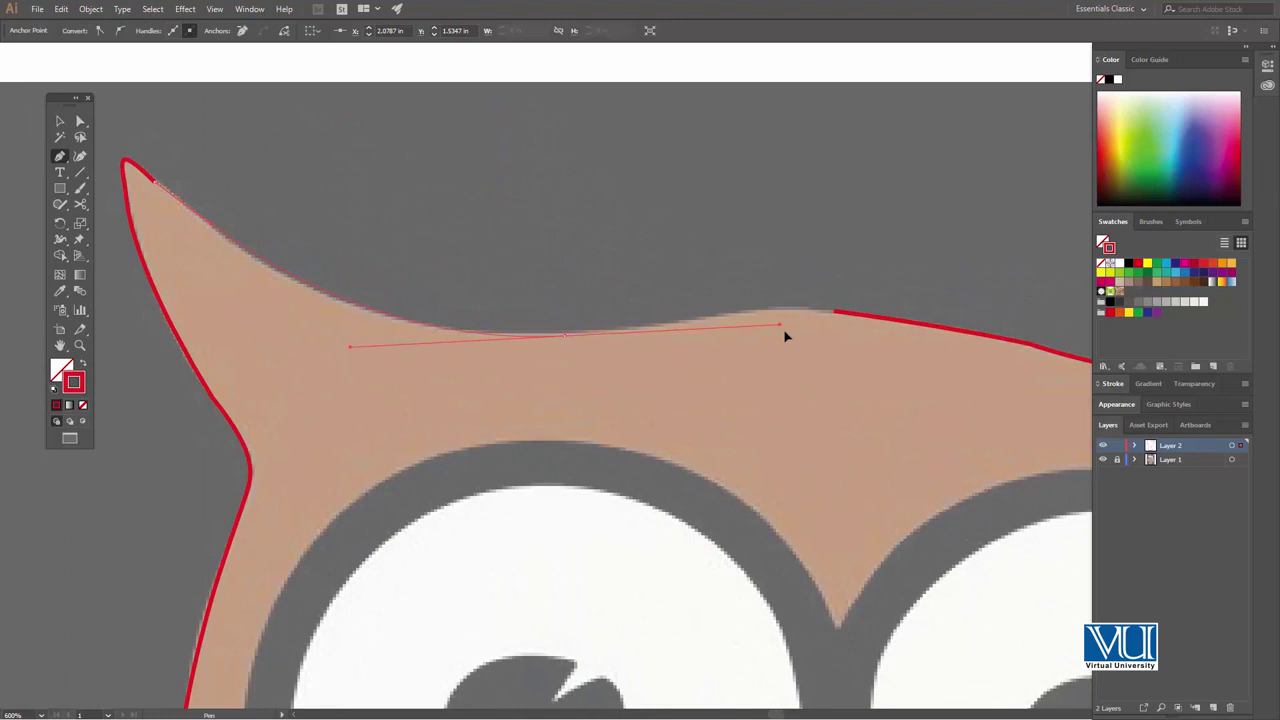
drag(628, 337, 629, 334)
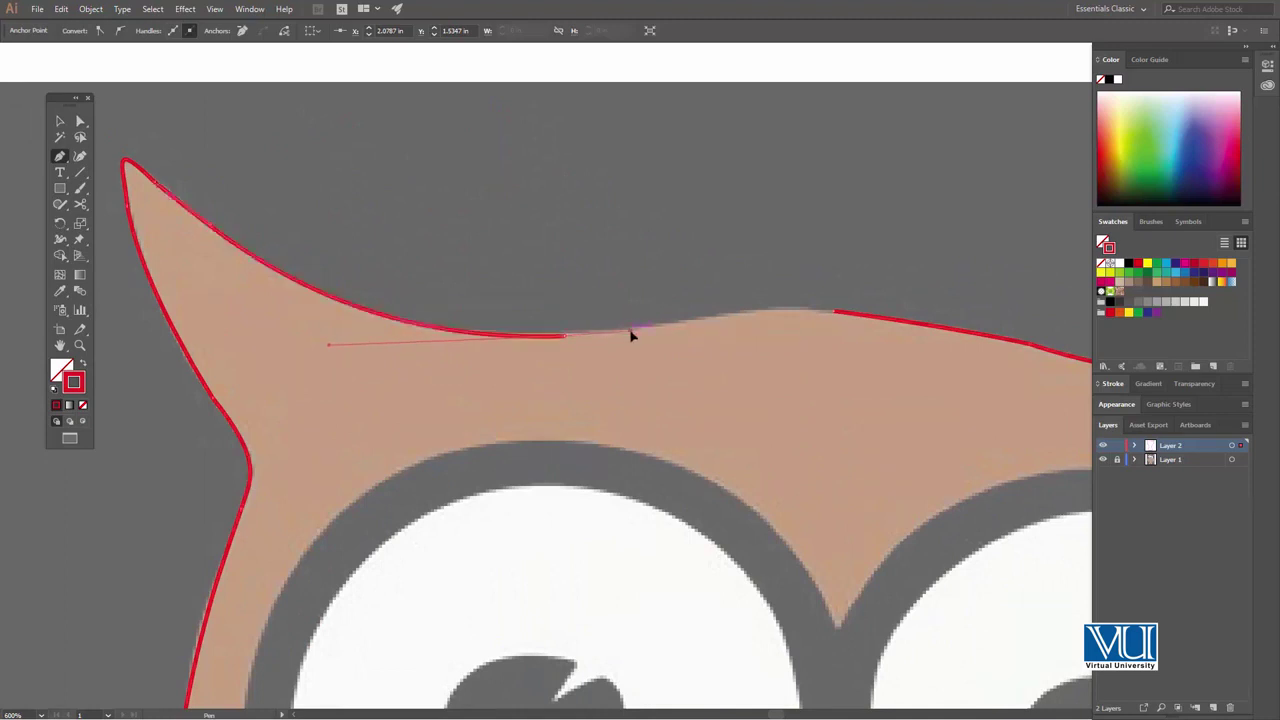
click(716, 321)
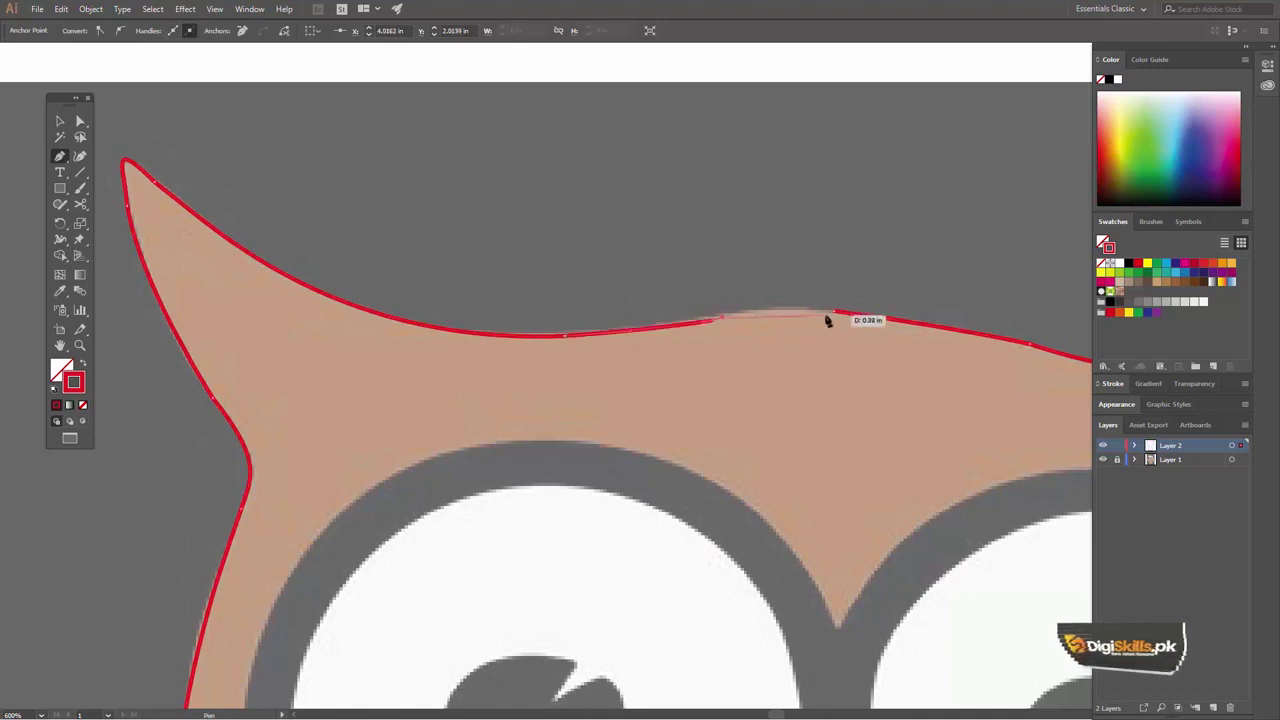
key(z)
alt+click(727, 444)
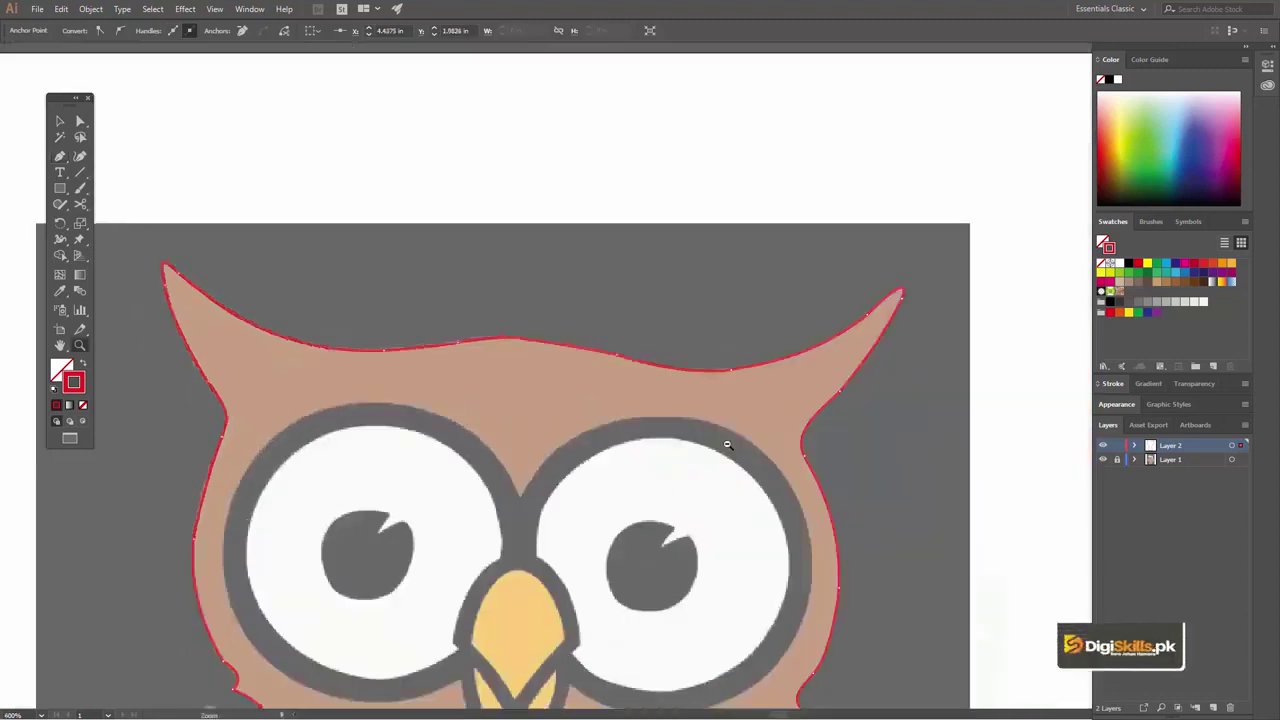
alt+click(671, 483)
alt+click(595, 410)
alt+click(602, 437)
key(v)
click(728, 282)
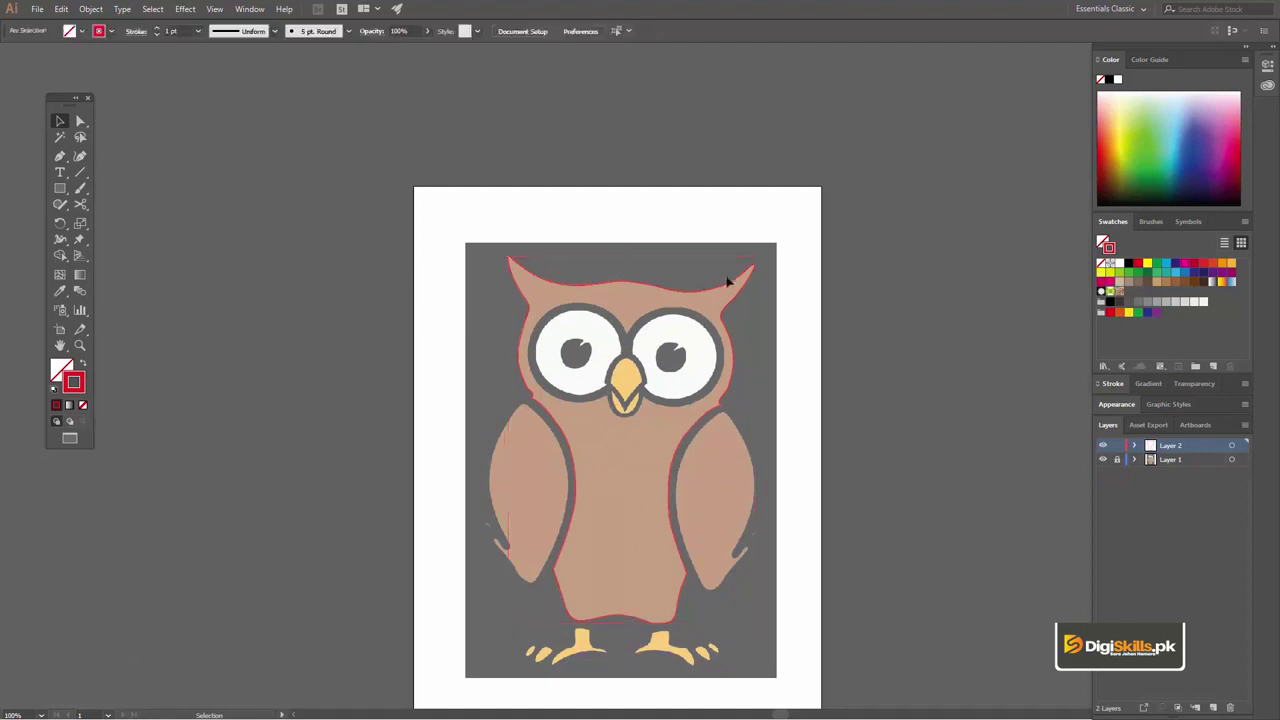
click(728, 290)
key(a)
key(v)
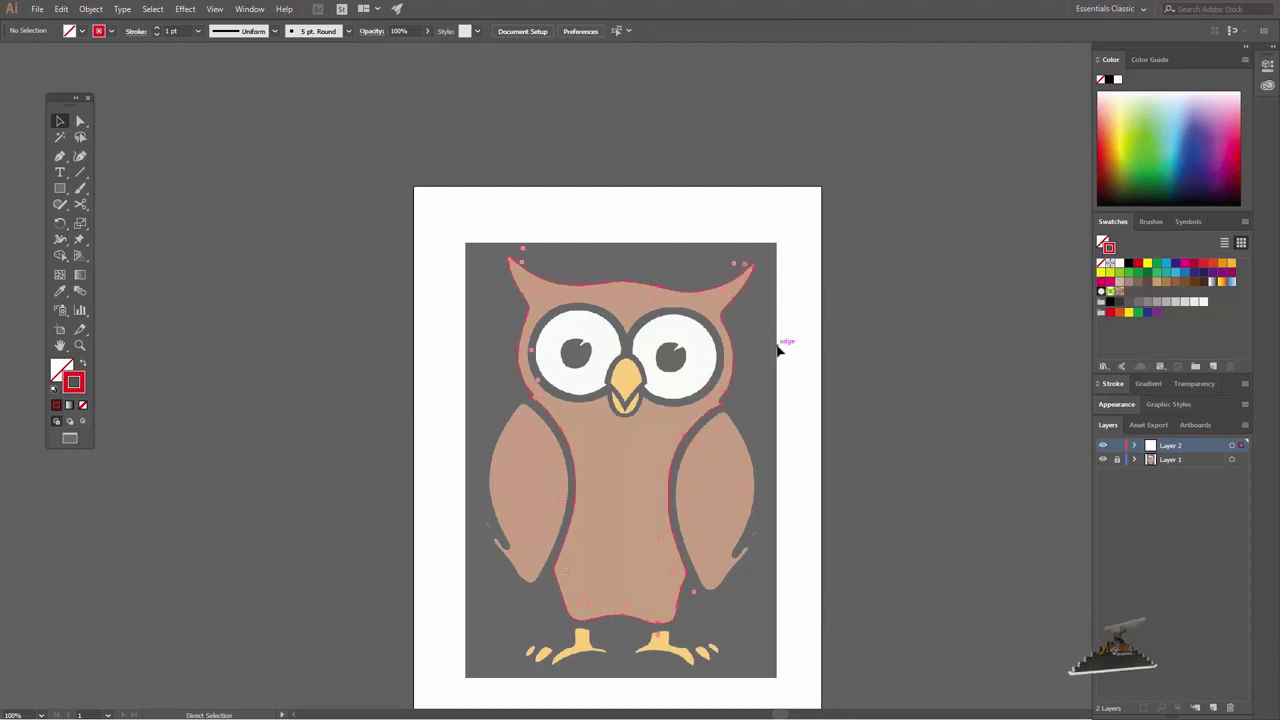
click(1103, 459)
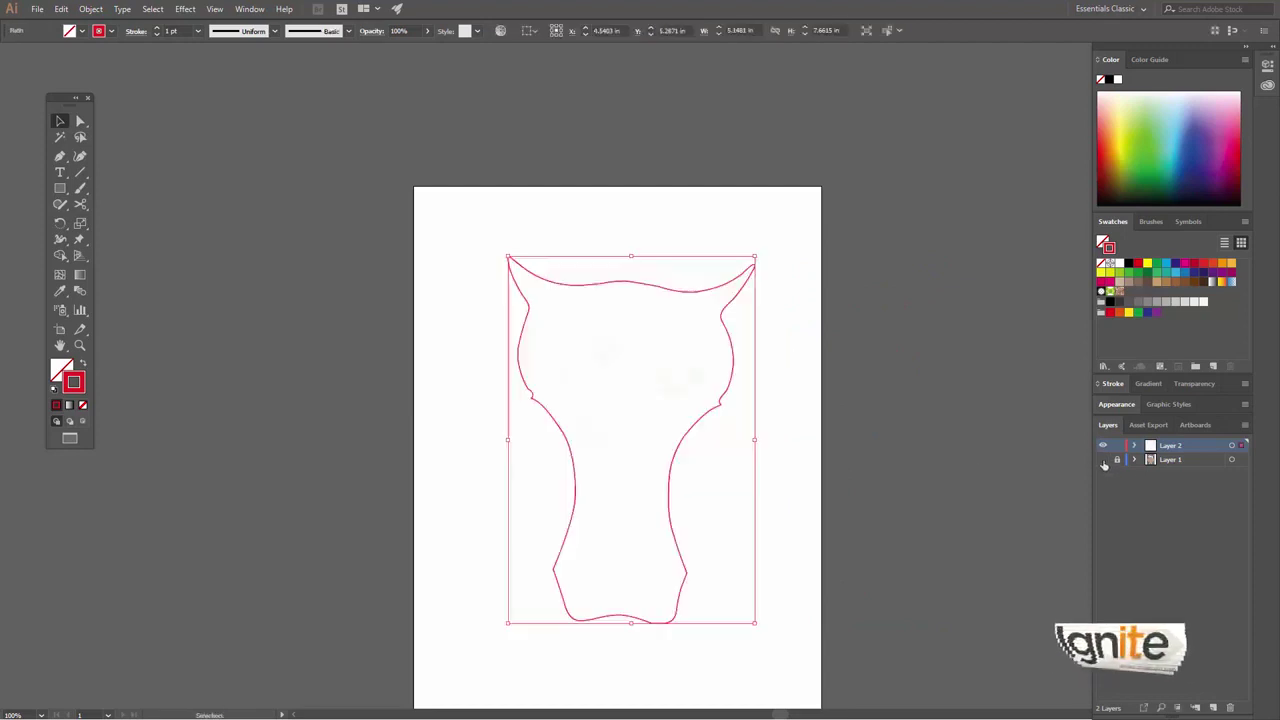
click(1103, 461)
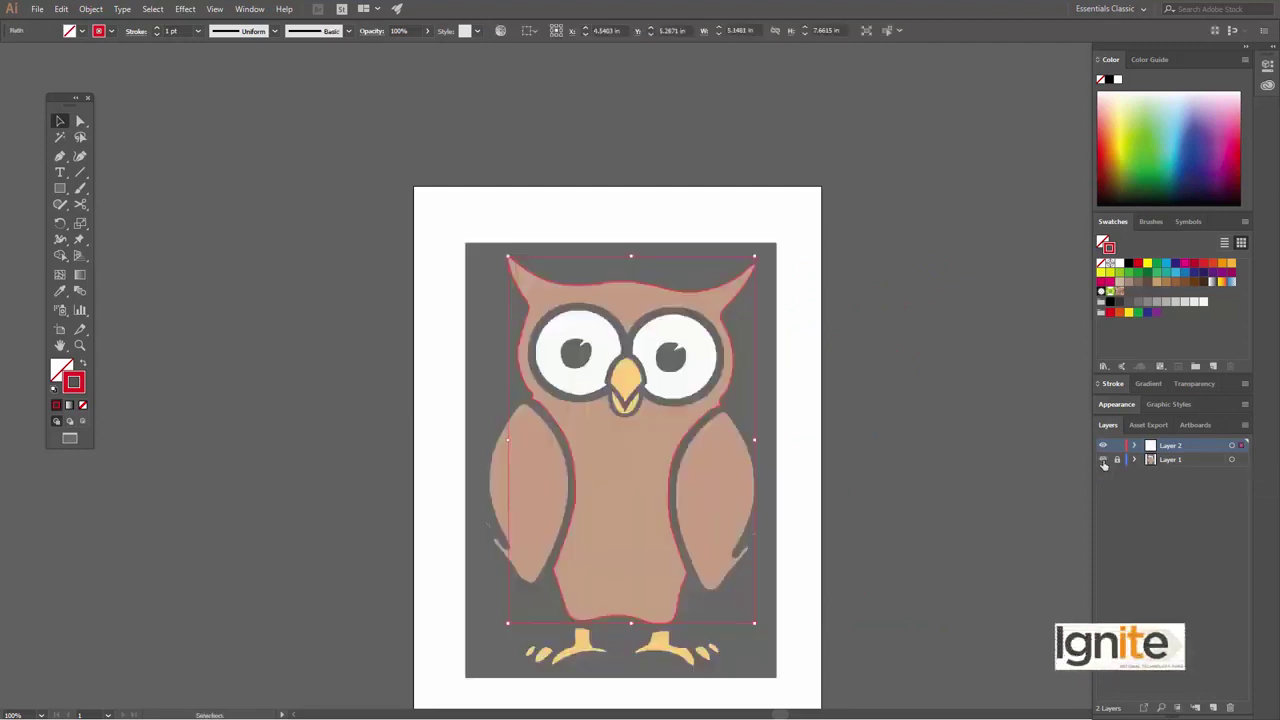
click(1103, 461)
click(1103, 461)
key(z)
click(657, 443)
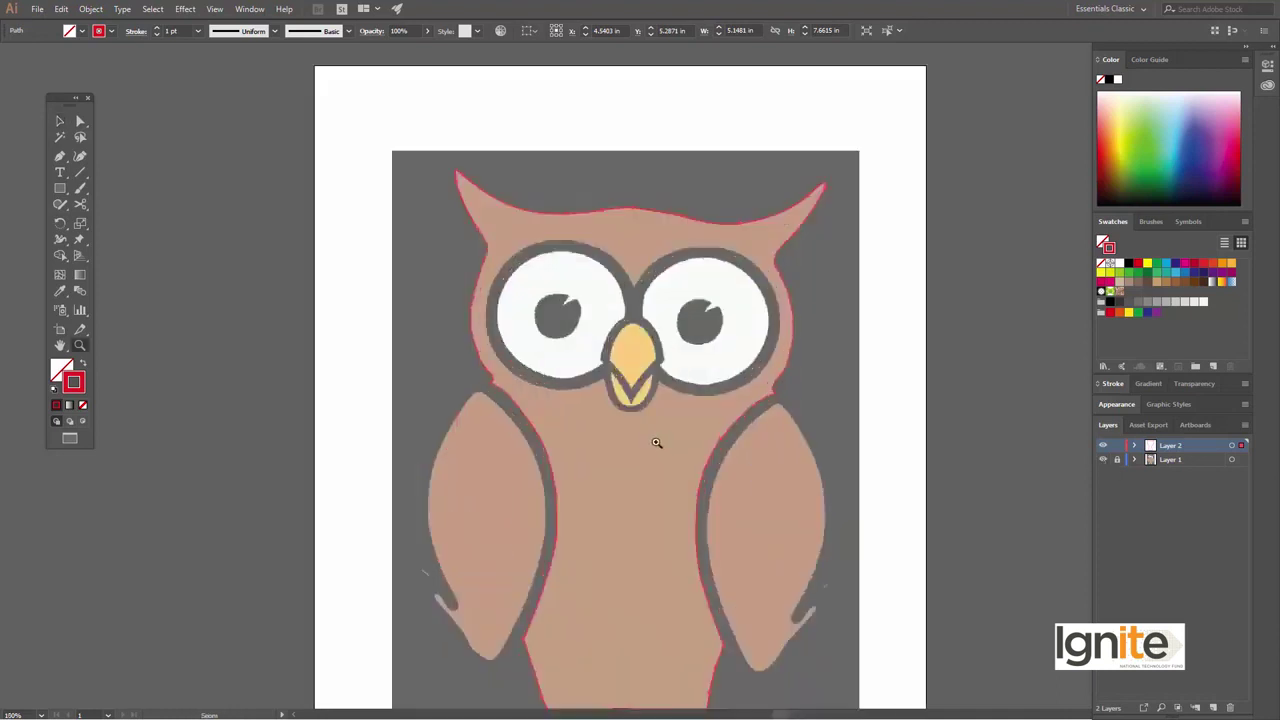
Zoom in closely on the owl's right-side wing.
click(777, 500)
drag(765, 443, 757, 423)
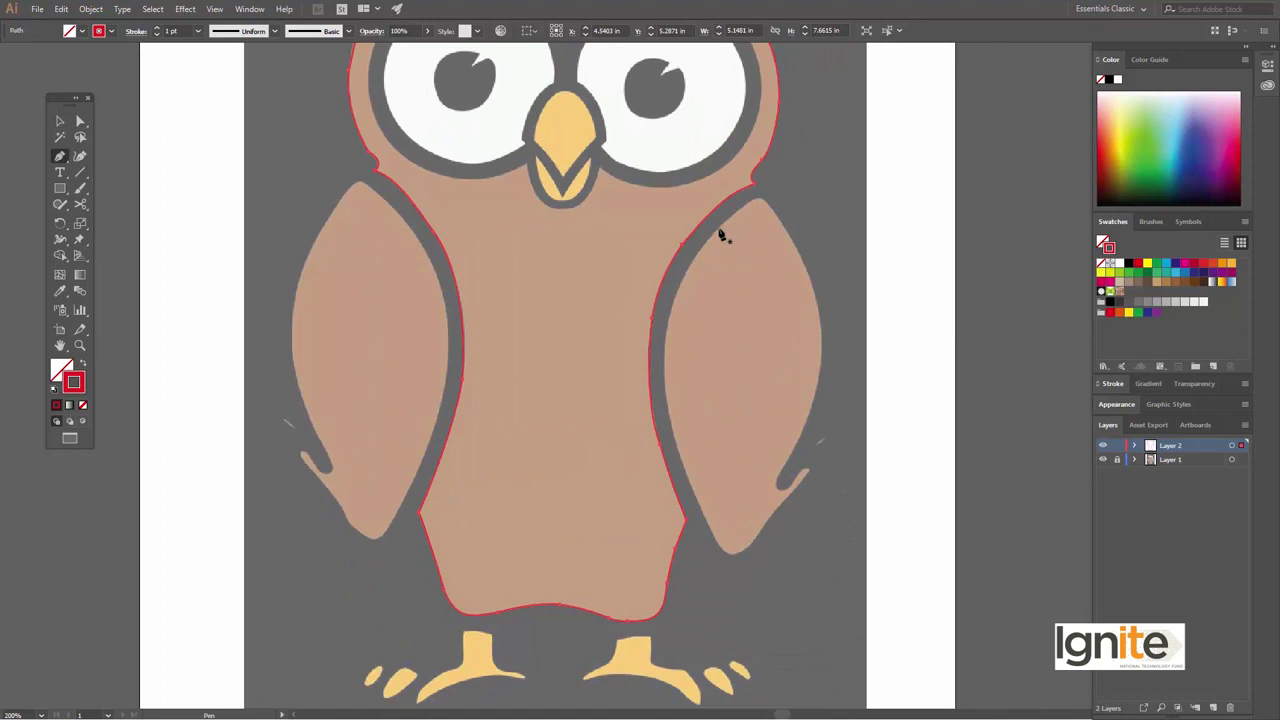
click(771, 271)
click(600, 397)
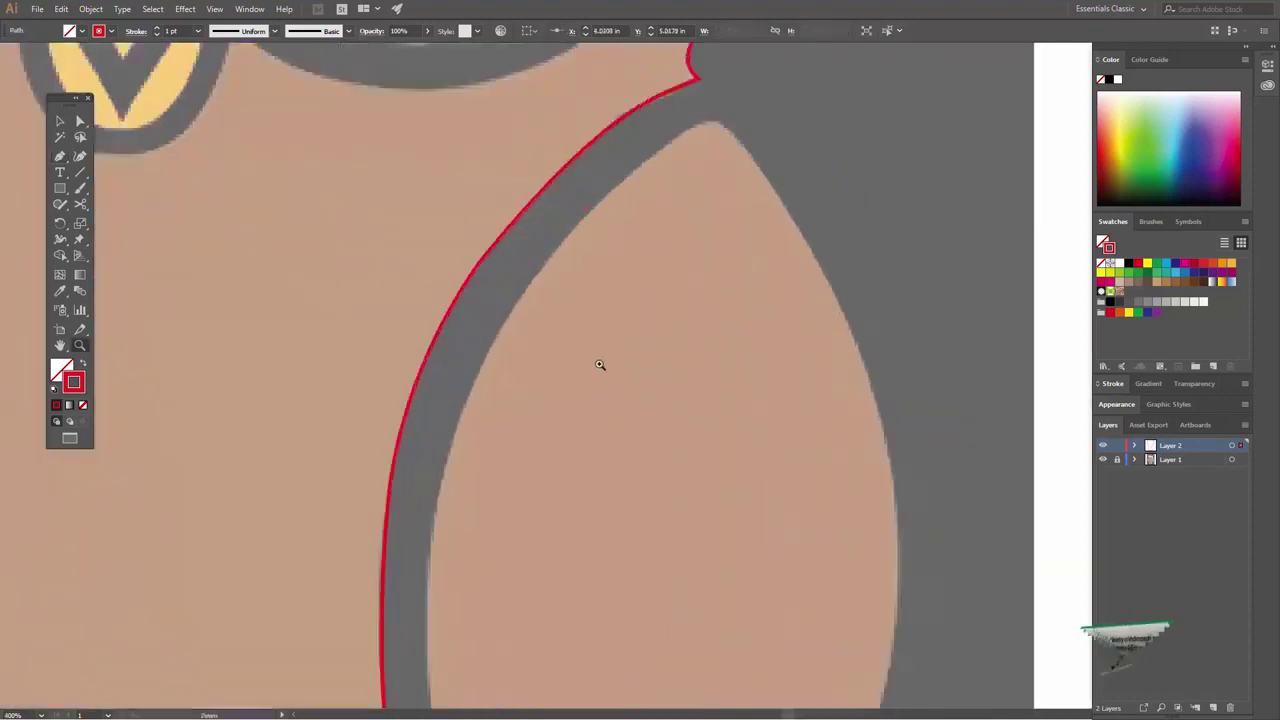
click(609, 263)
Start the wing outline with Pen anchors along its top and outer edge.
key(p)
click(590, 277)
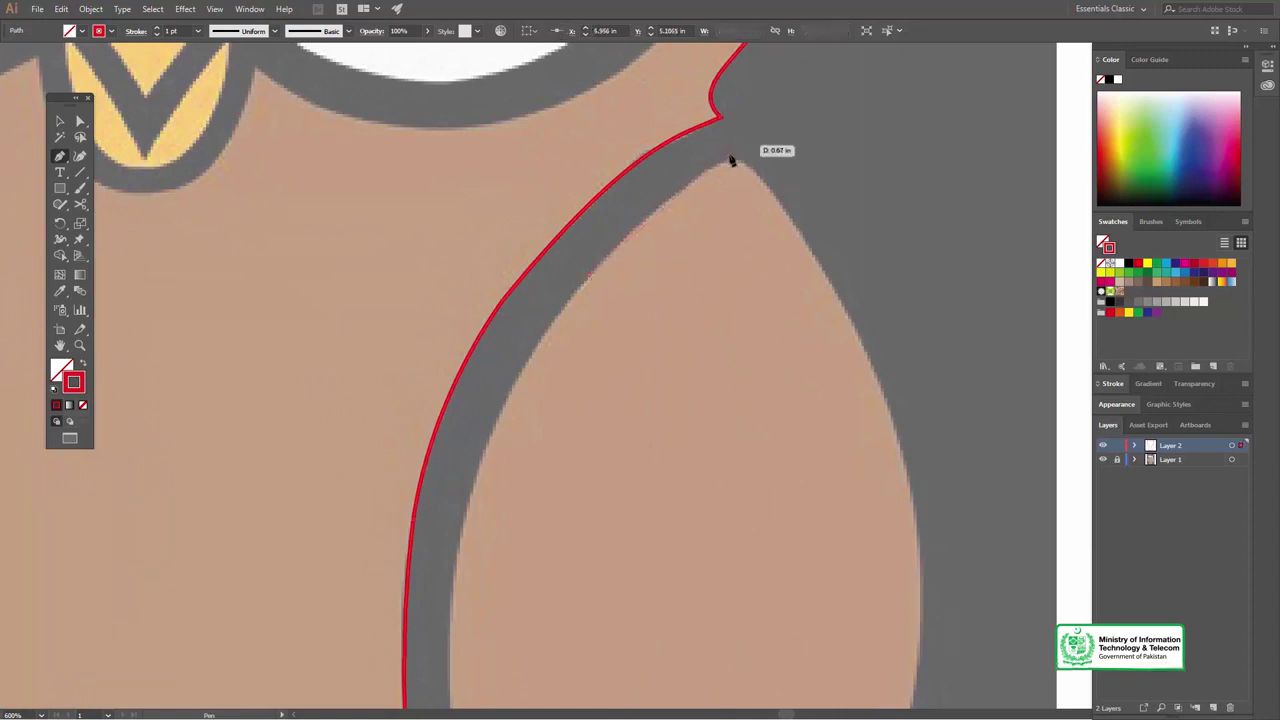
click(688, 183)
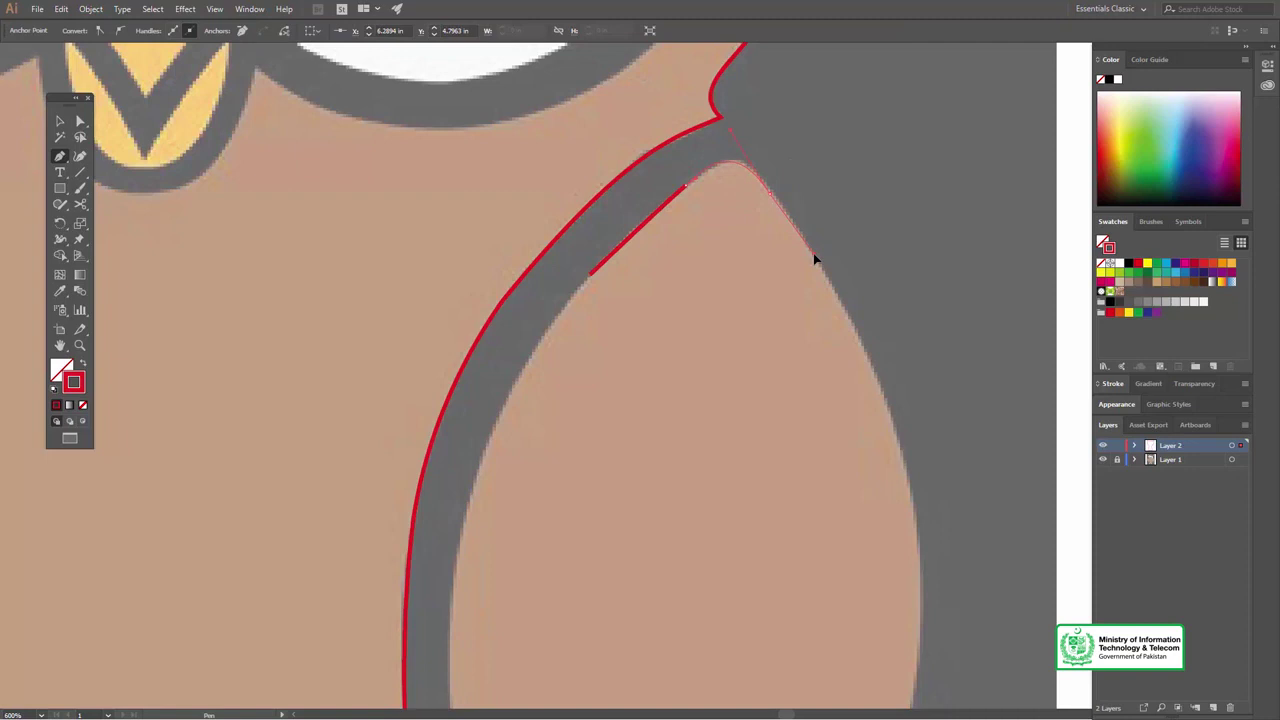
scroll(760, 235, down, 5)
scroll(720, 210, right, 3)
click(762, 325)
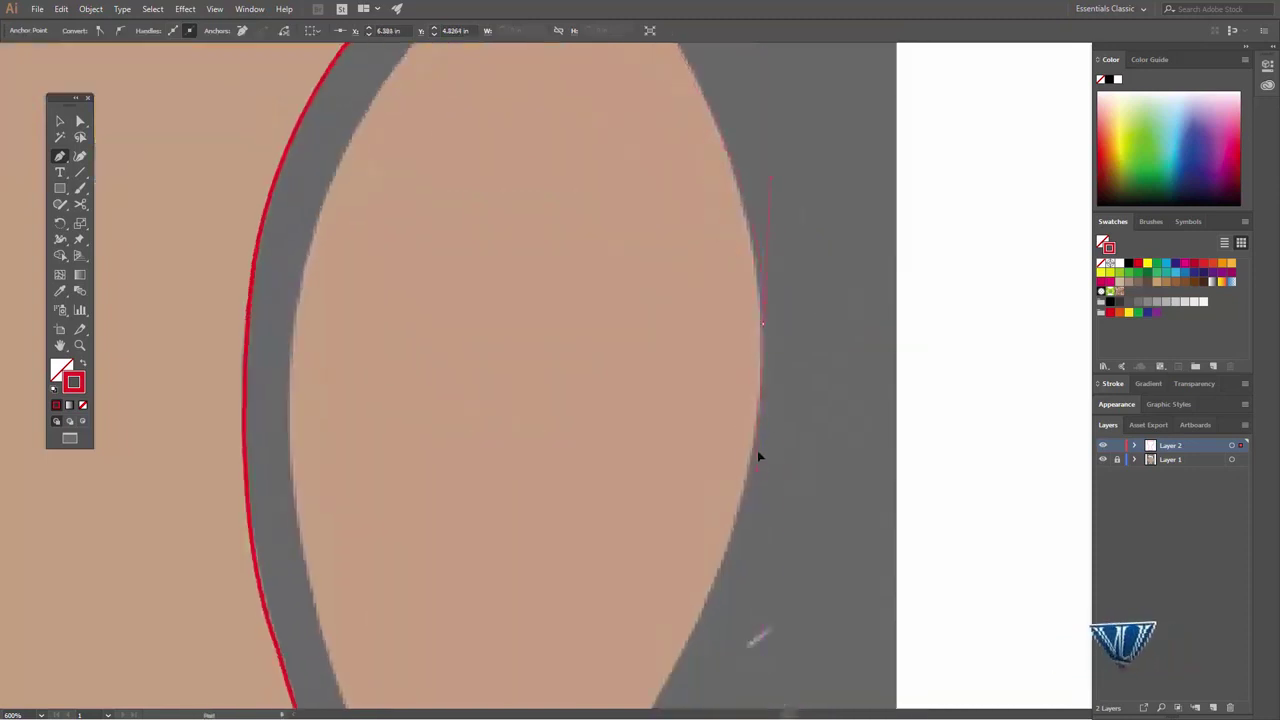
drag(691, 449, 761, 343)
scroll(761, 343, down, 2)
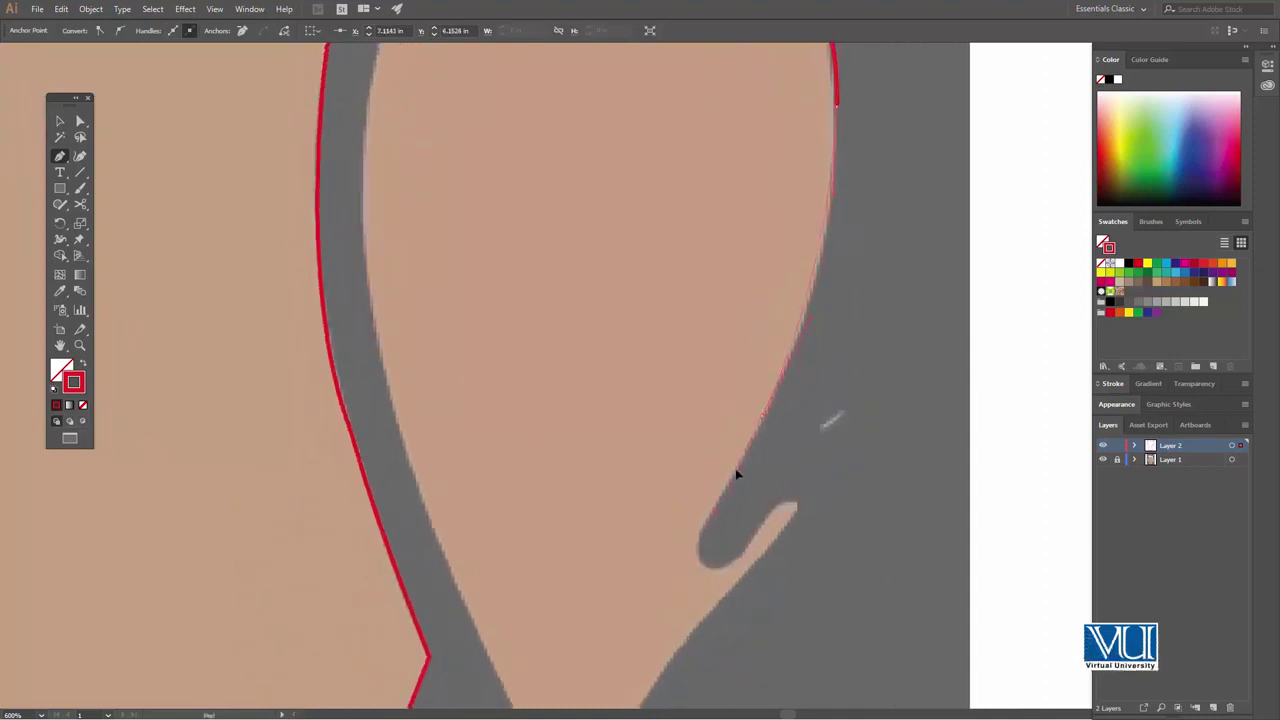
scroll(700, 430, down, 2)
Curve the outline around the wing-tip notch, bottom and inner edge, closing it at the start.
drag(734, 503, 798, 489)
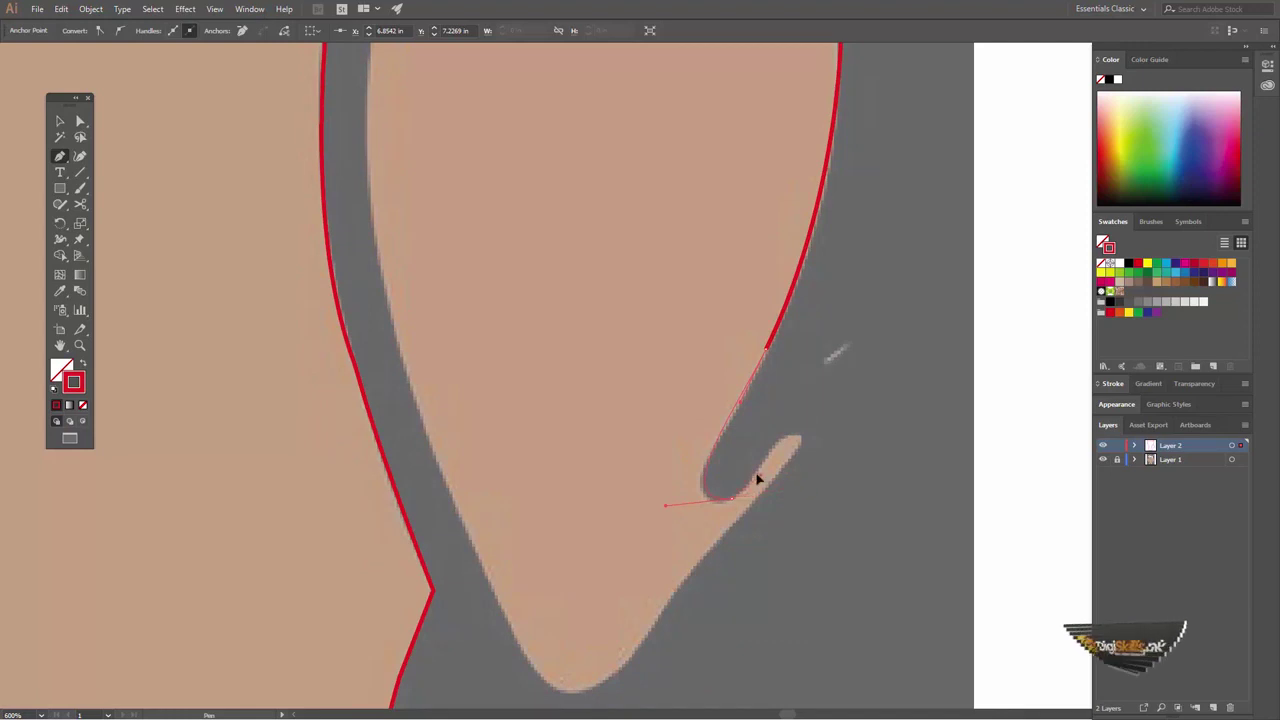
mouse_move(746, 492)
mouse_down()
mouse_move(766, 463)
mouse_move(806, 459)
mouse_up()
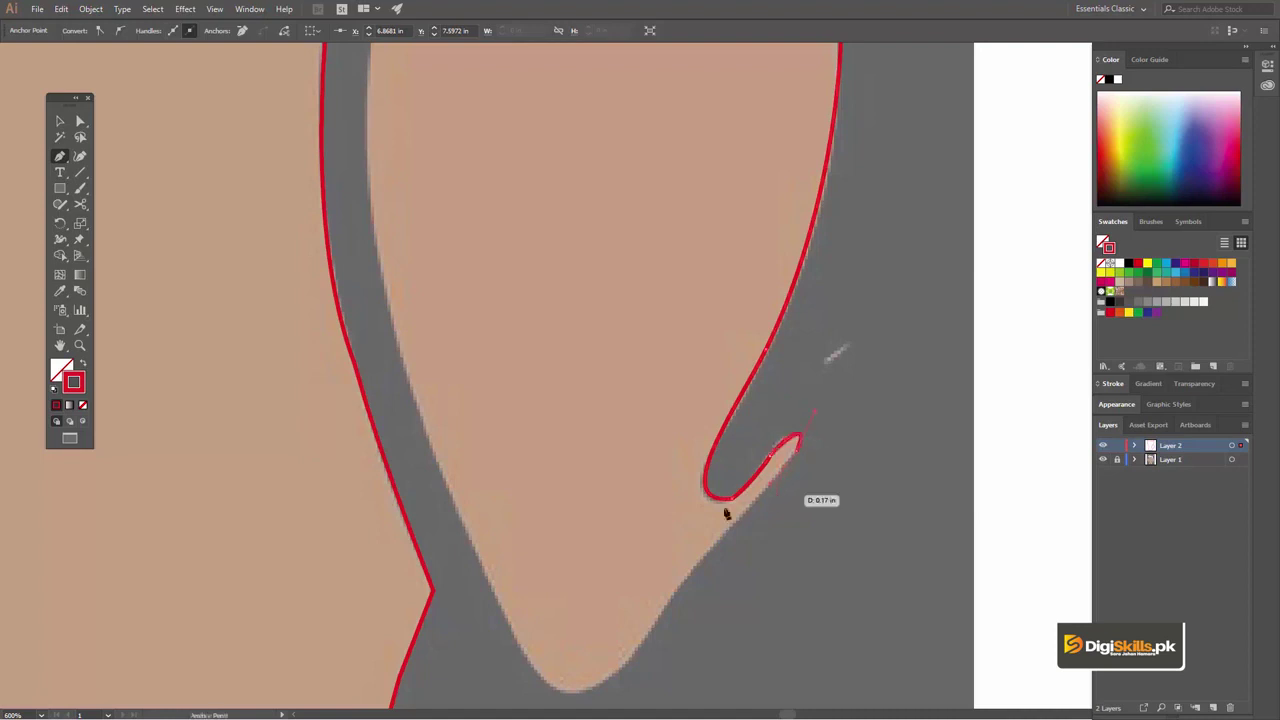
scroll(760, 486, down, 3)
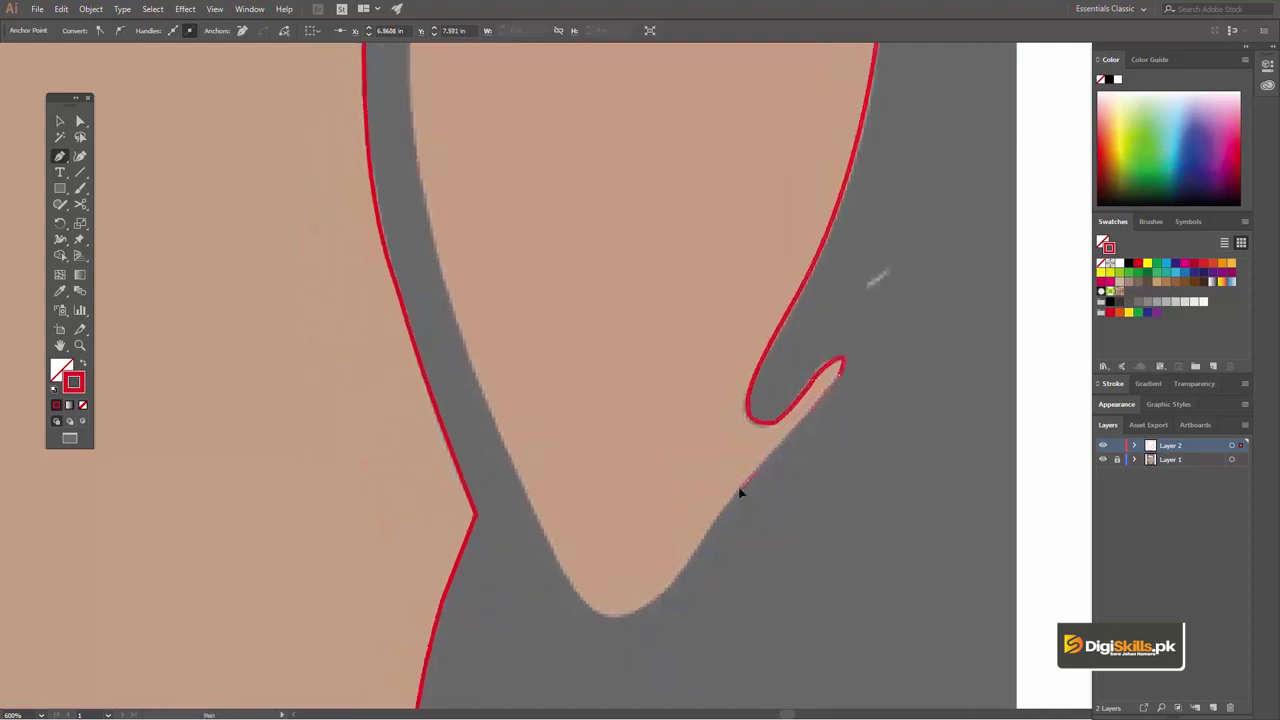
drag(653, 483, 713, 459)
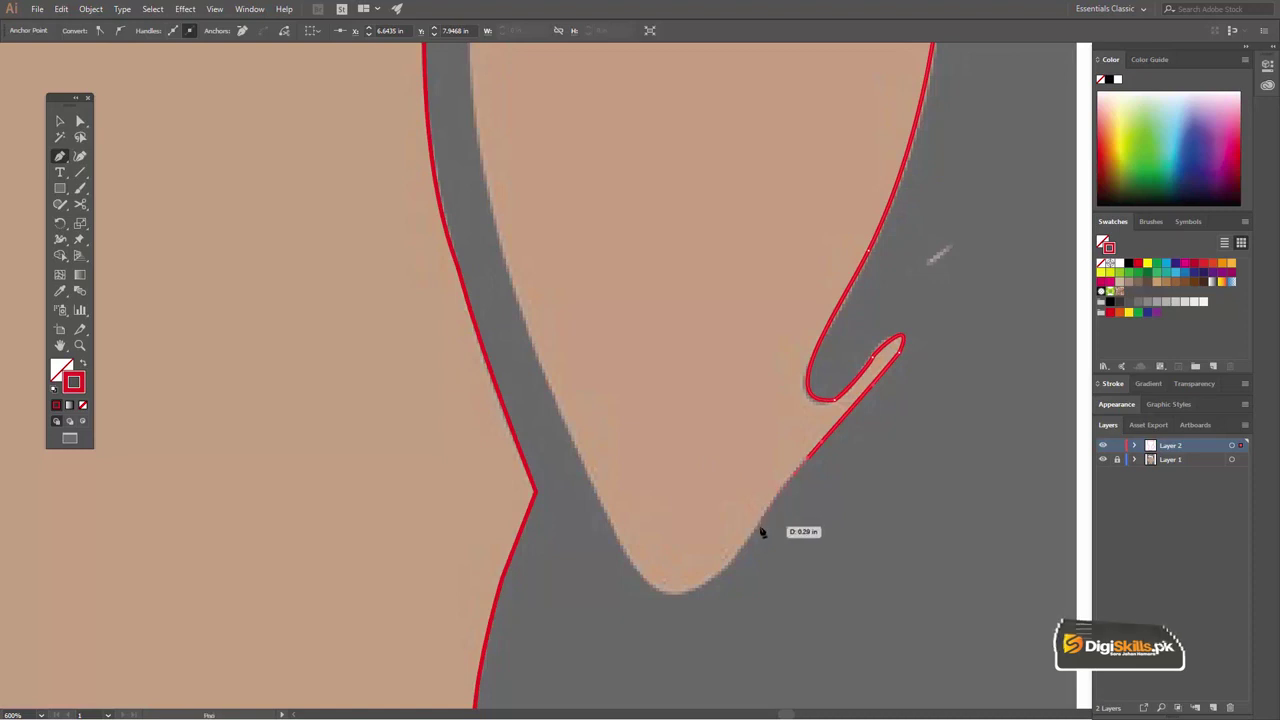
drag(744, 548, 632, 567)
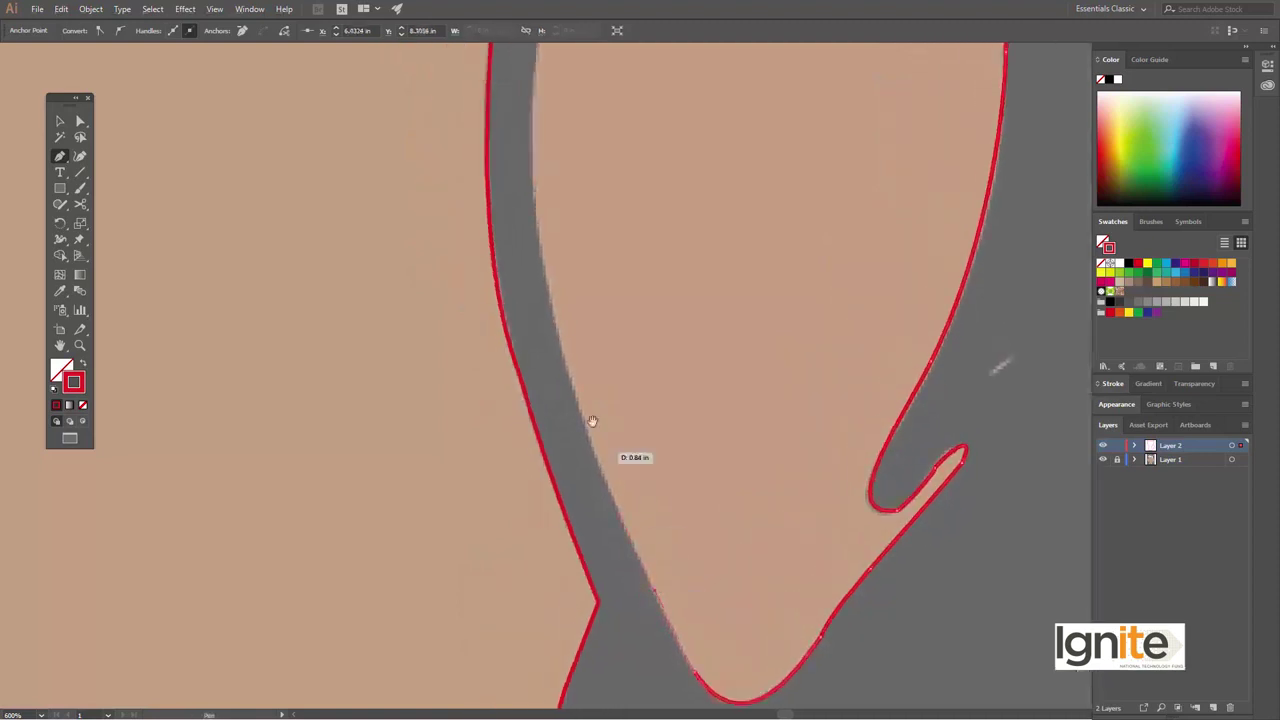
drag(584, 404, 608, 443)
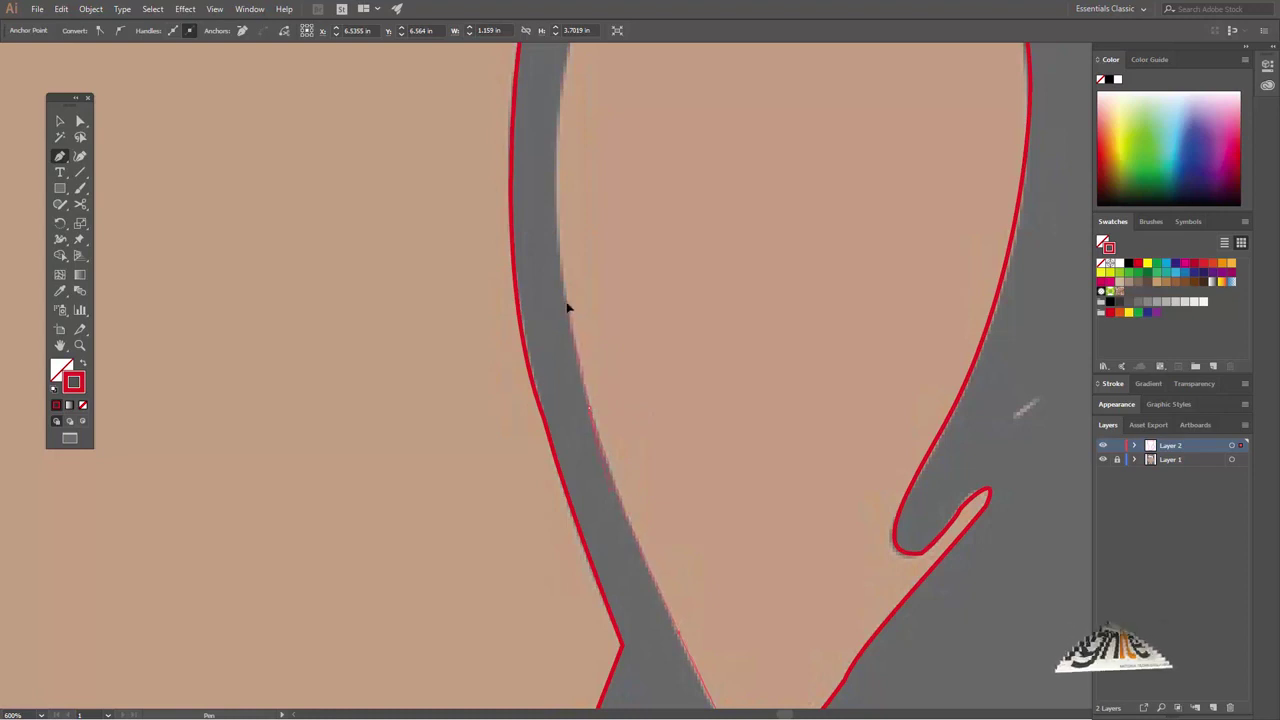
drag(588, 210, 628, 420)
drag(634, 229, 673, 138)
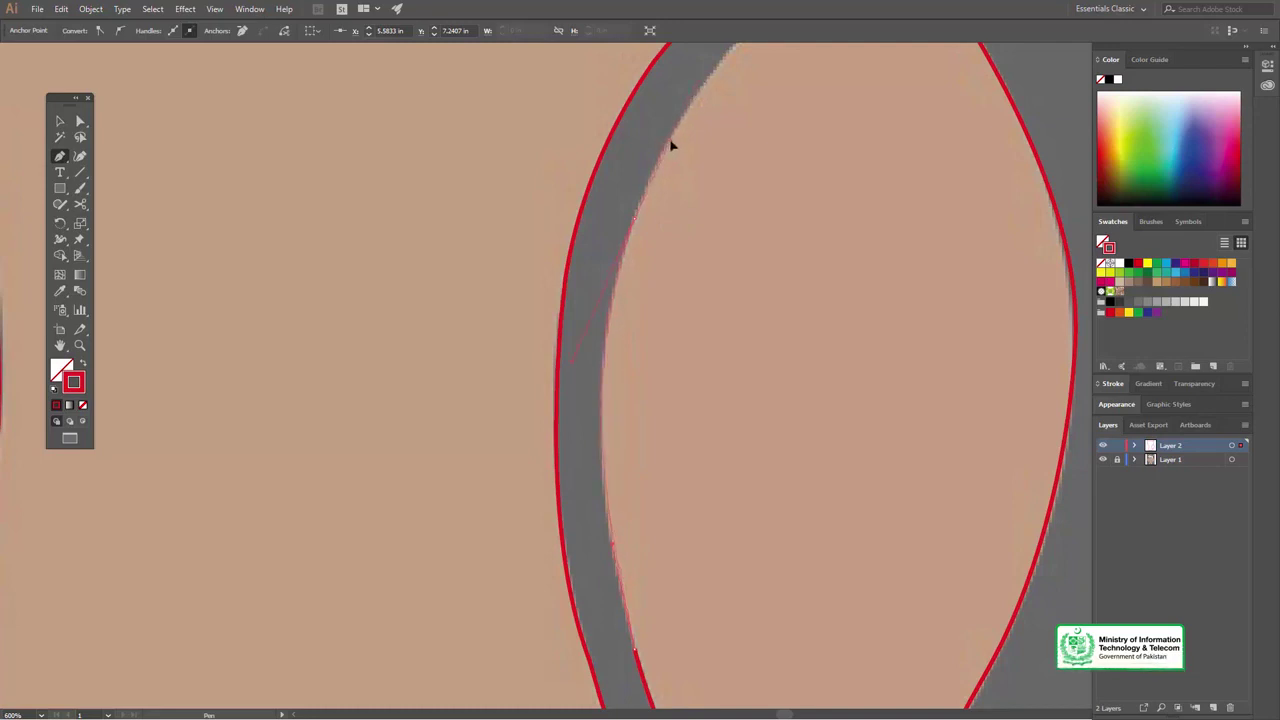
drag(671, 146, 625, 347)
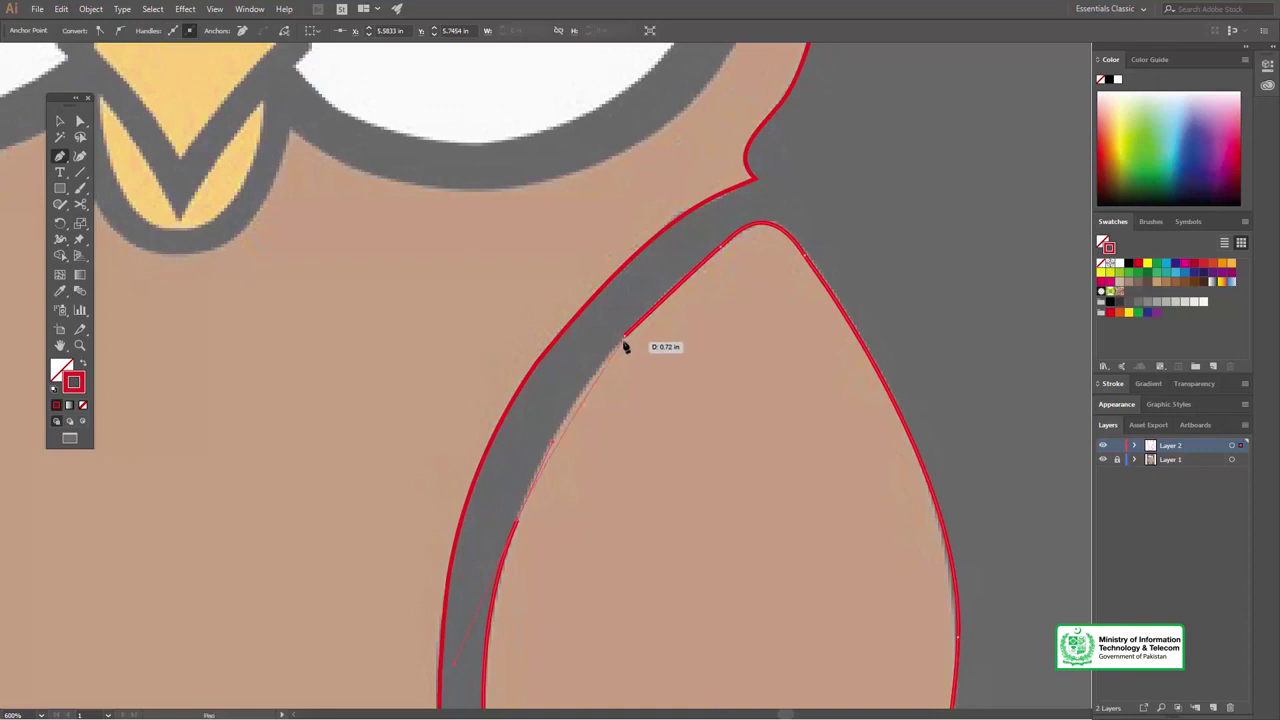
click(656, 302)
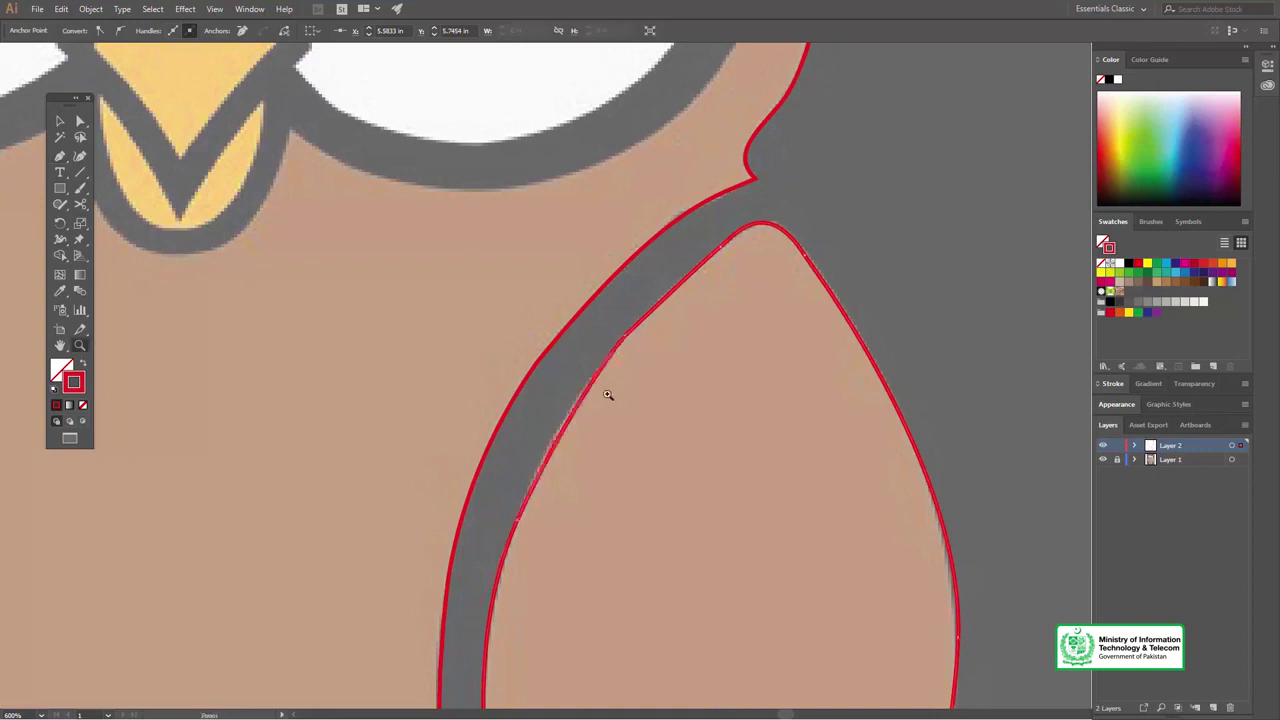
key(ctrl+minus)
key(ctrl+minus)
key(ctrl+minus)
Deselect the wing path and zoom in on the owl's eyes.
key(v)
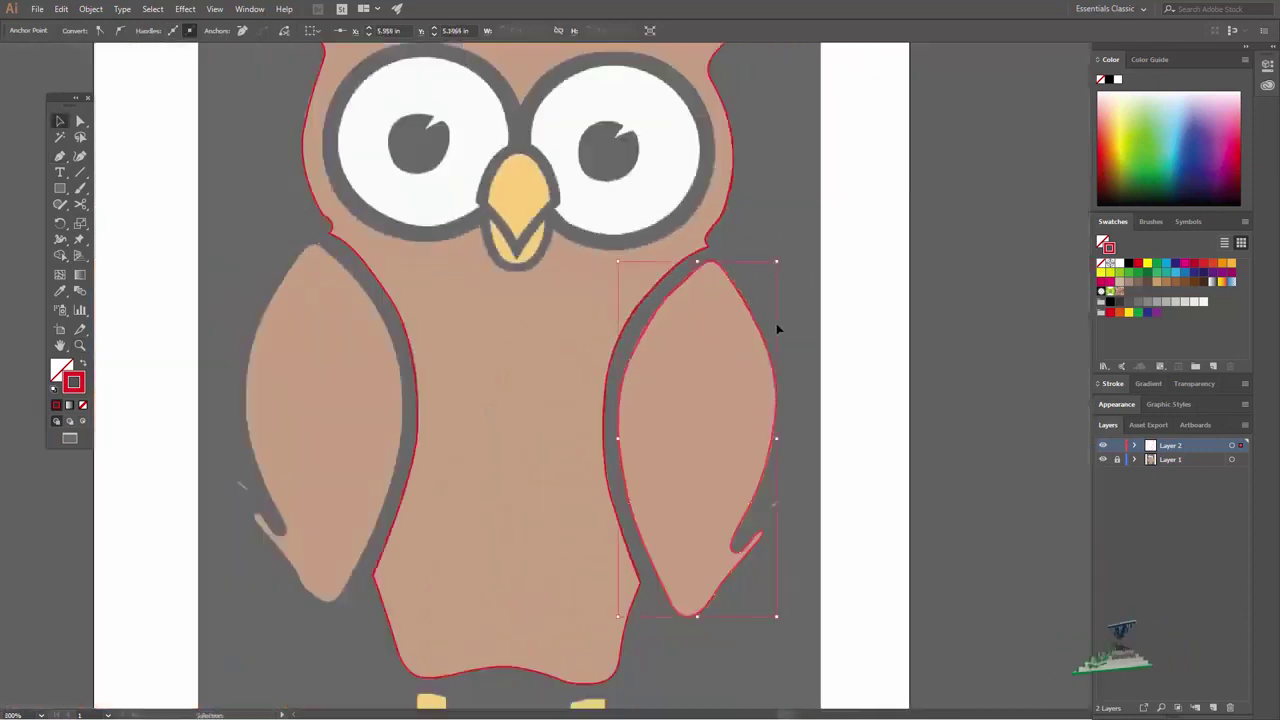
click(783, 333)
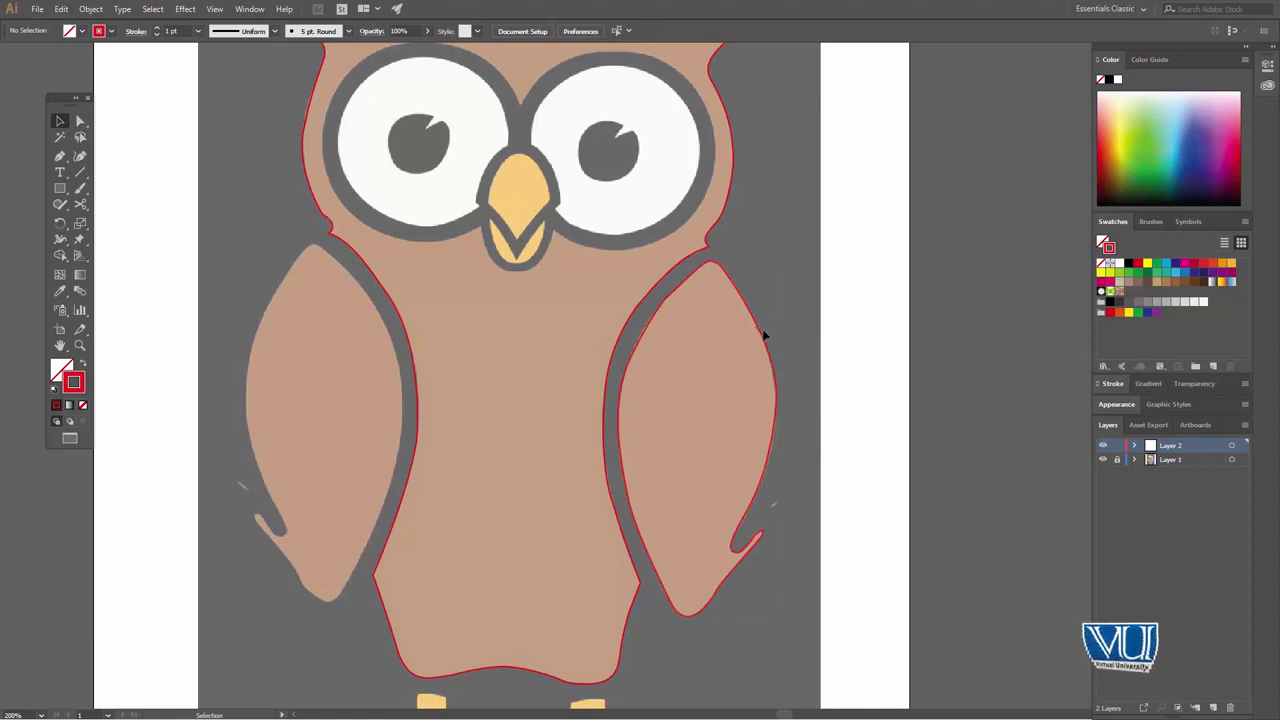
drag(548, 306, 611, 376)
mouse_move(582, 246)
mouse_down()
mouse_move(610, 306)
mouse_move(583, 273)
mouse_move(568, 295)
mouse_up()
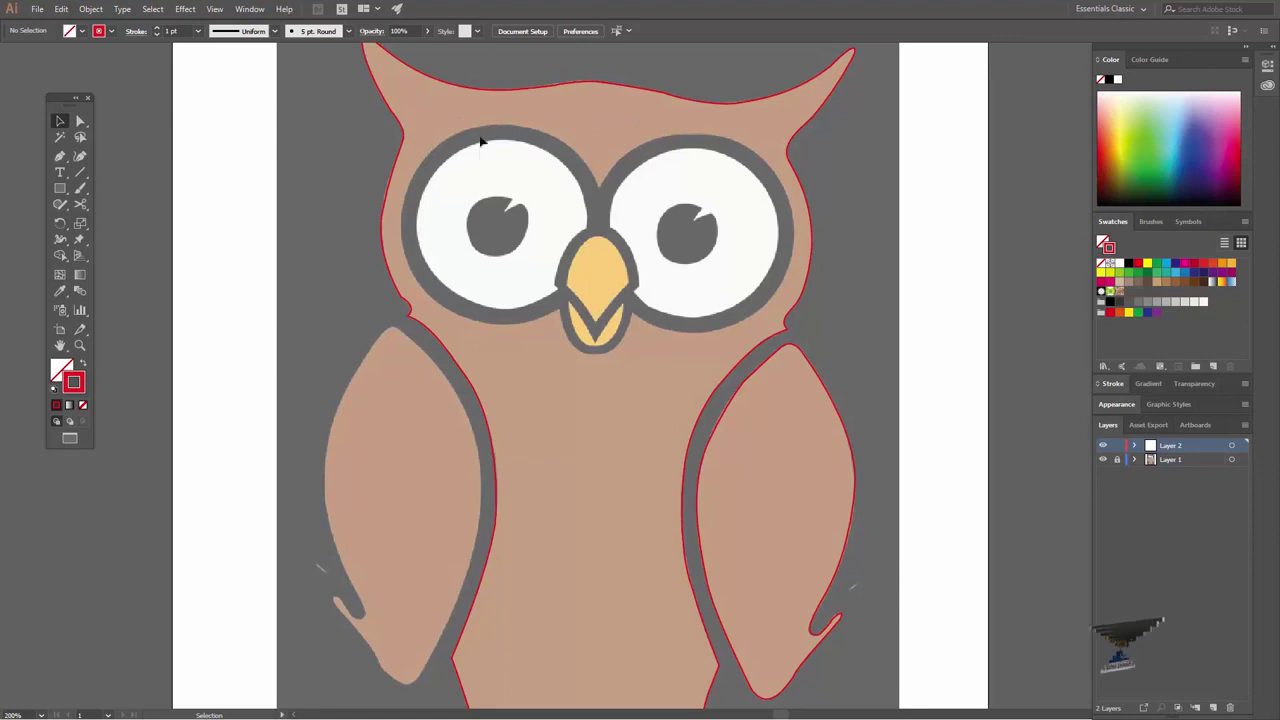
scroll(471, 435, up, 1)
key(z)
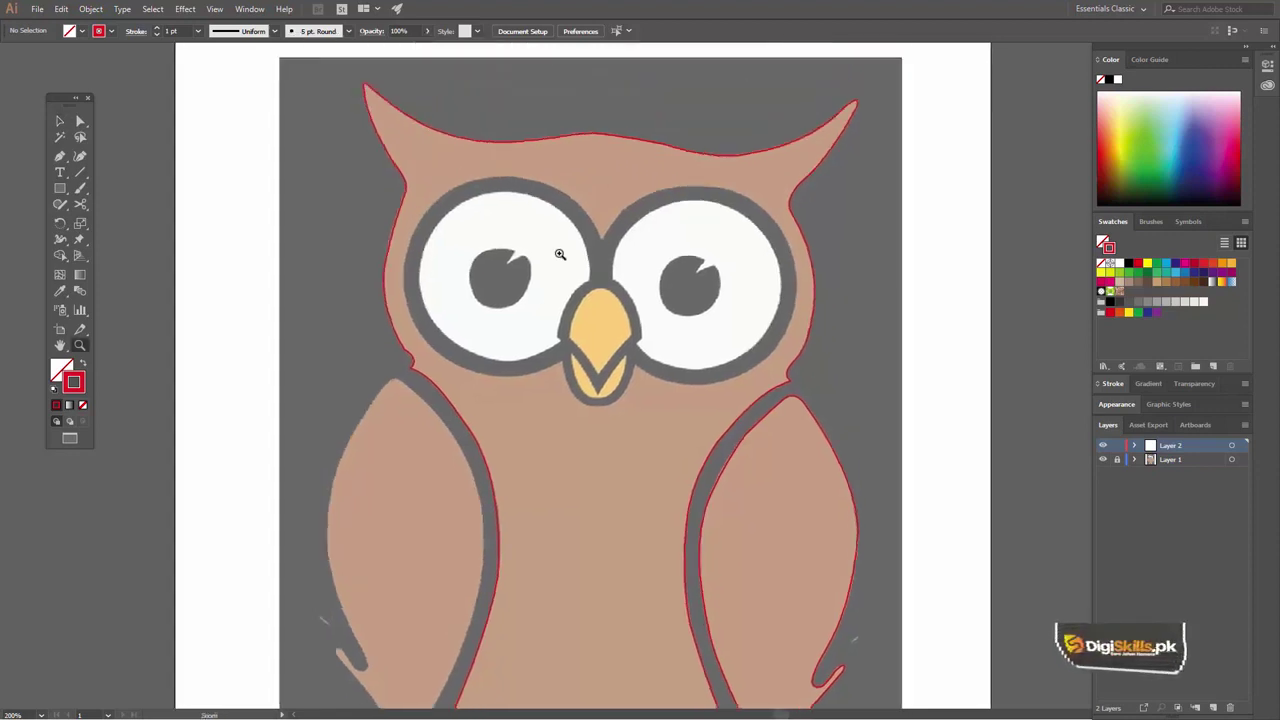
click(560, 254)
drag(522, 308, 431, 263)
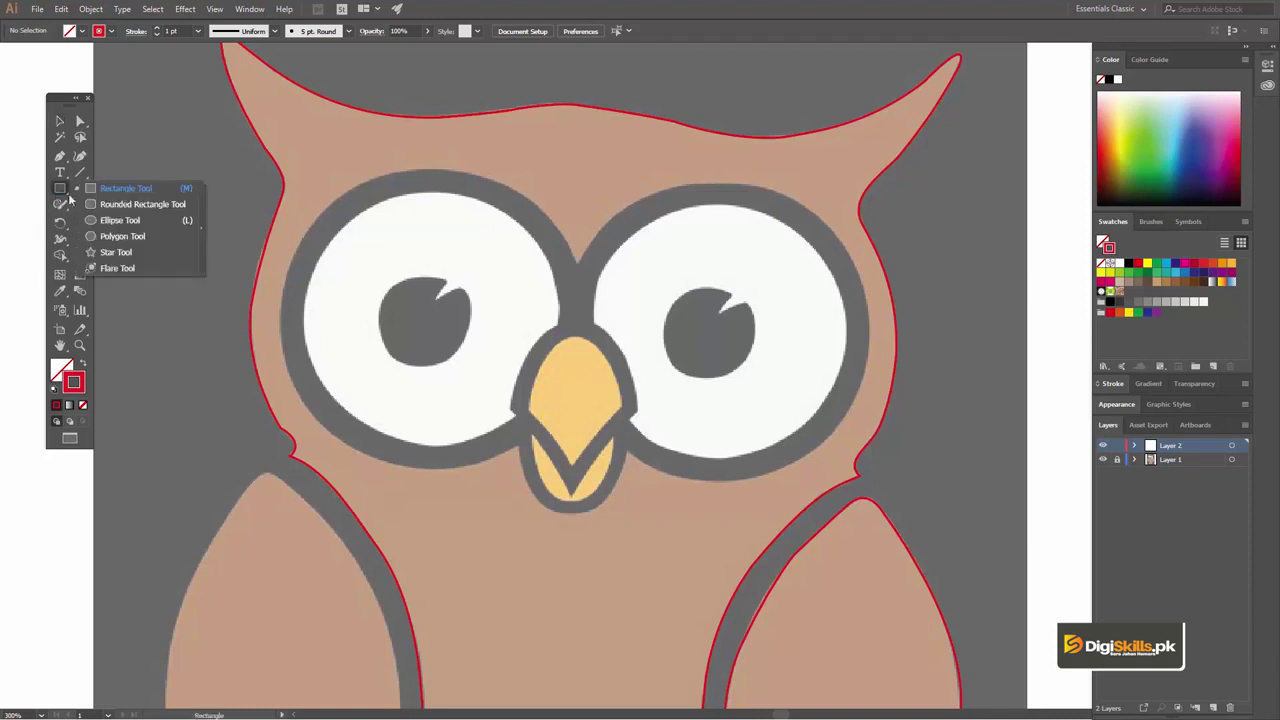
Draw an ellipse over the eye and resize it to about 1.79 × 1.79 in.
click(113, 226)
drag(515, 394, 563, 438)
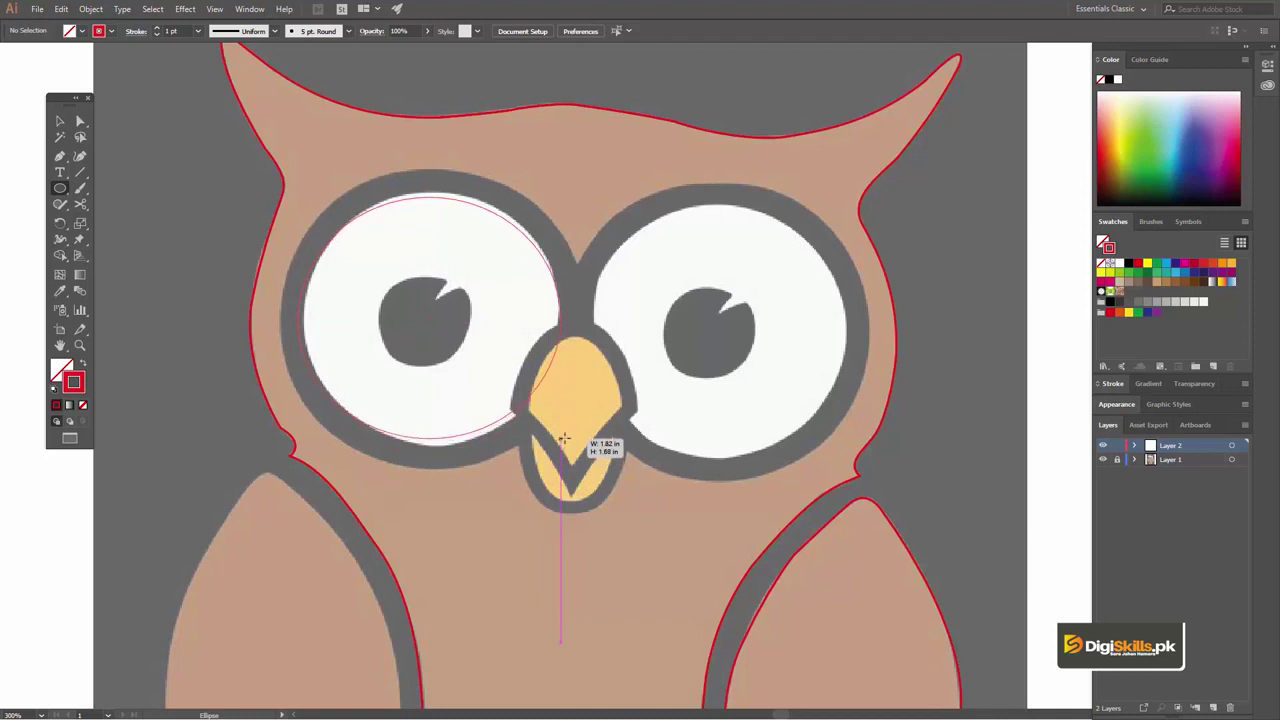
drag(563, 438, 570, 441)
key(v)
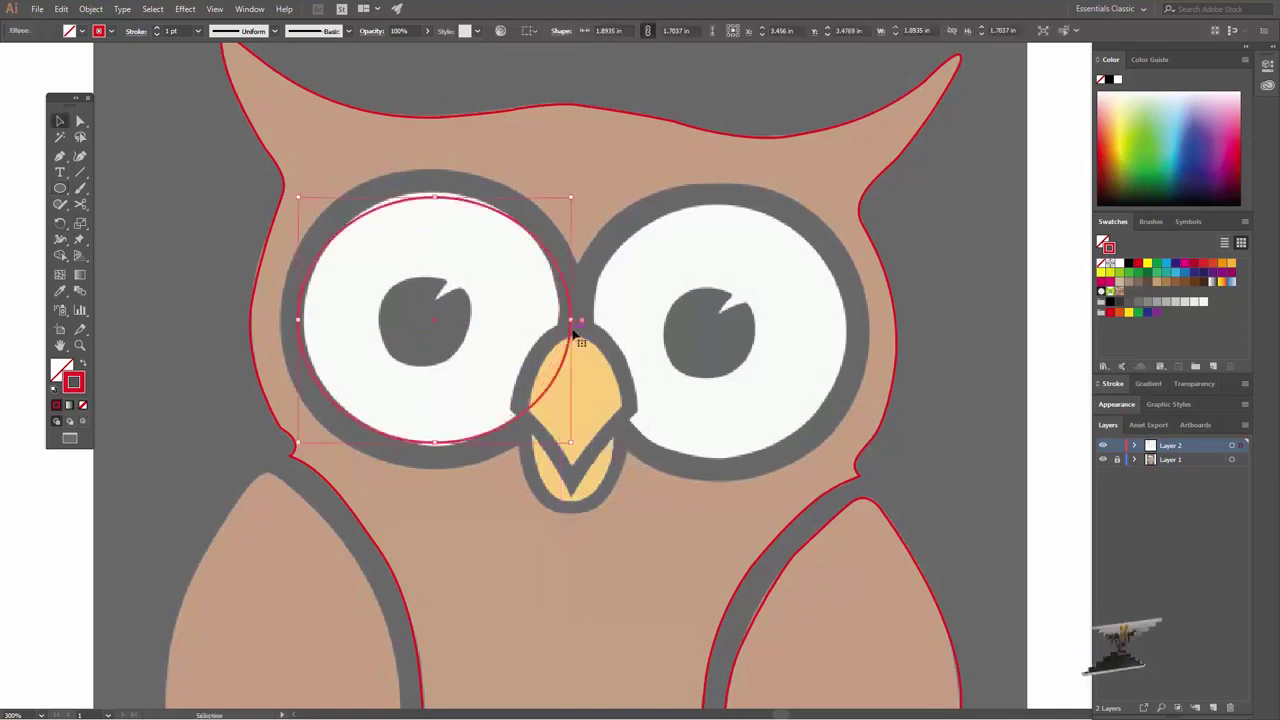
drag(575, 335, 565, 335)
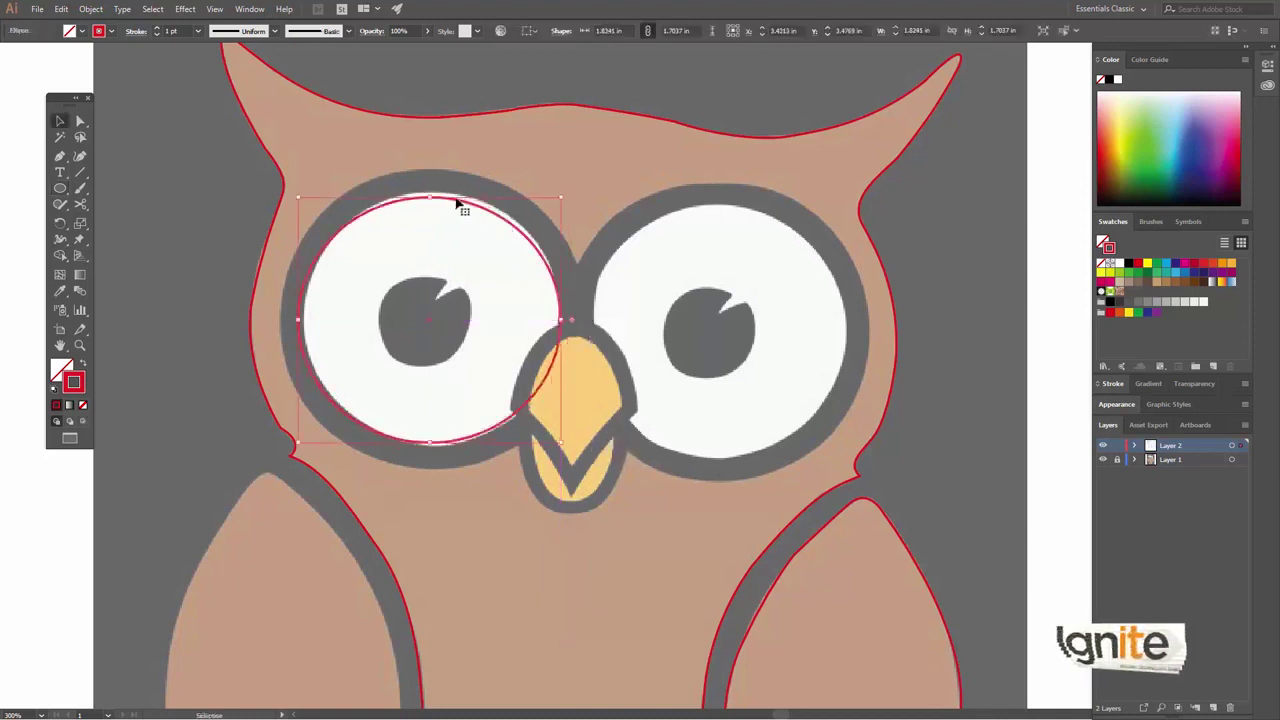
drag(428, 198, 432, 194)
mouse_move(511, 261)
mouse_down()
mouse_move(483, 249)
mouse_move(783, 268)
mouse_move(777, 258)
mouse_up()
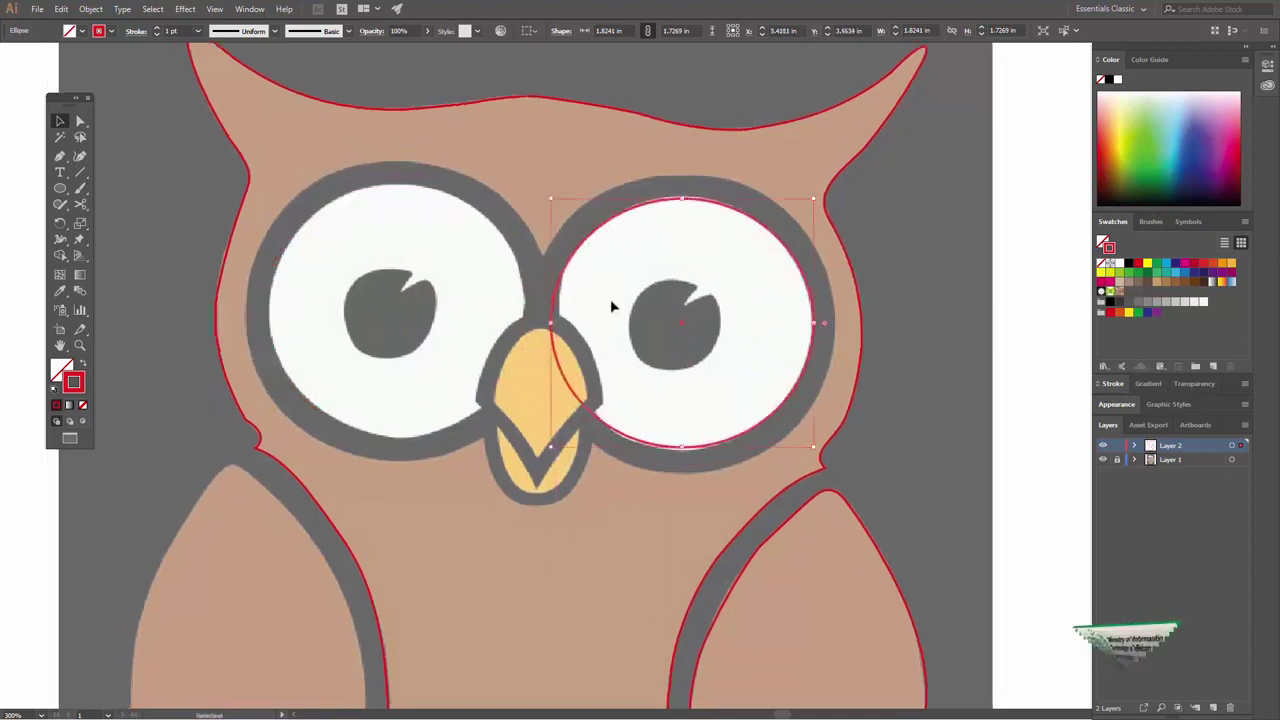
drag(551, 322, 557, 322)
drag(685, 197, 685, 195)
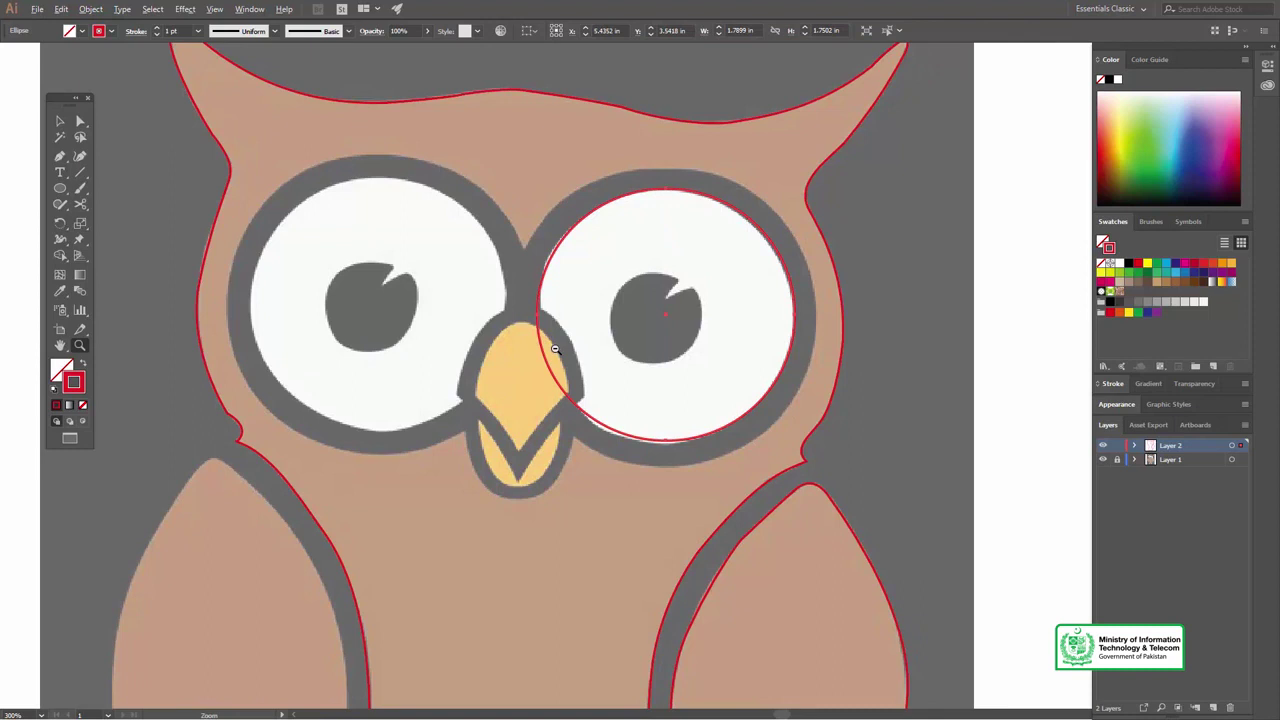
key(ctrl+minus)
Alt-drag a copy of the eye circle onto the left eye and resize it to fit.
click(633, 290)
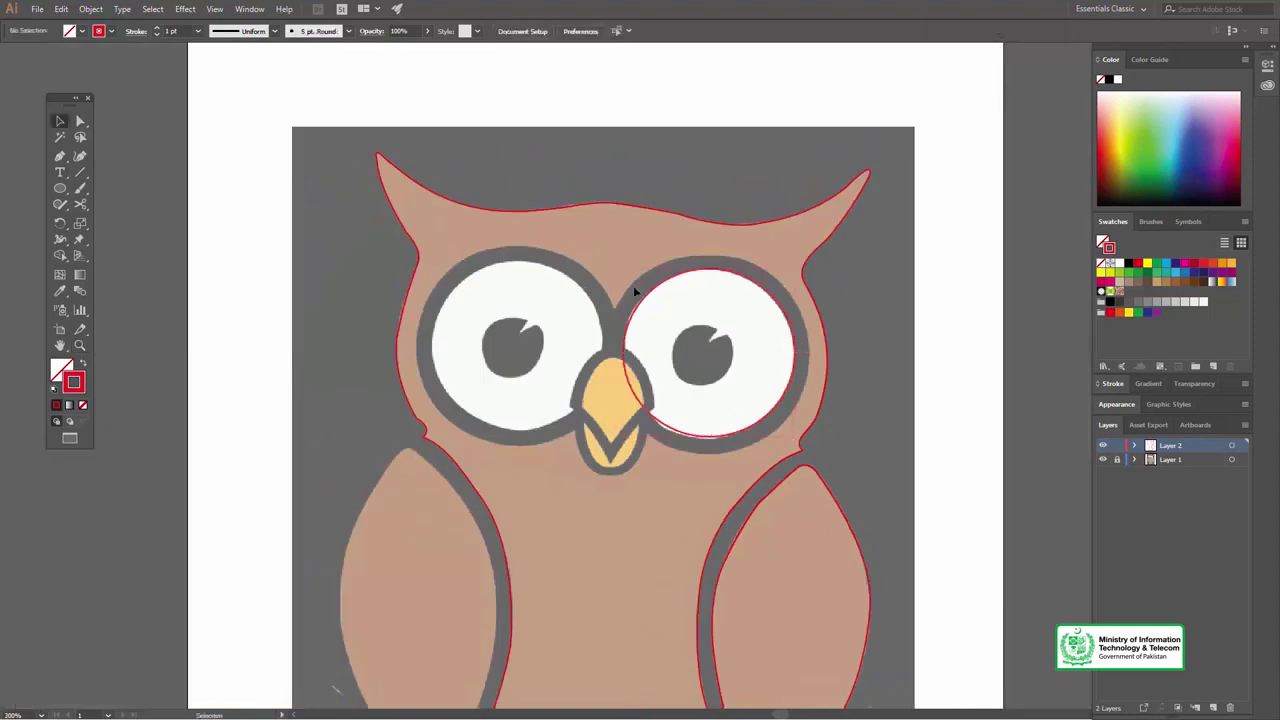
drag(656, 290, 464, 280)
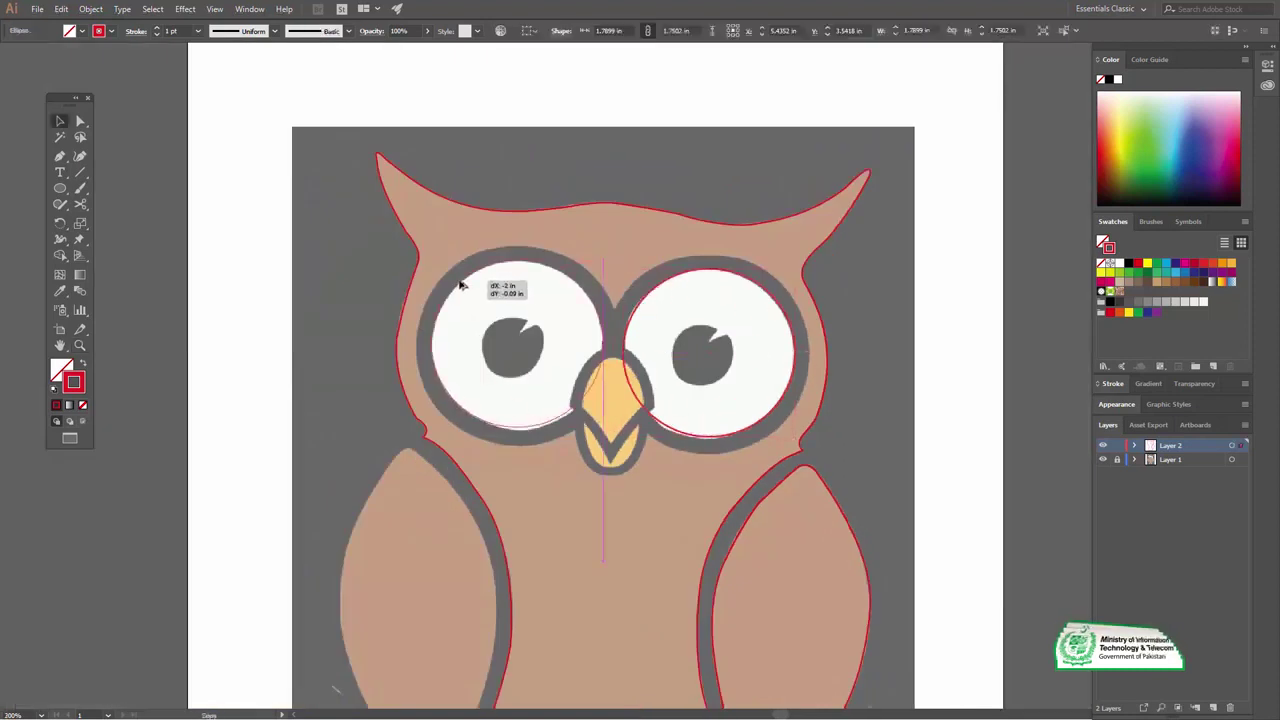
key(ctrl+plus)
key(ctrl+plus)
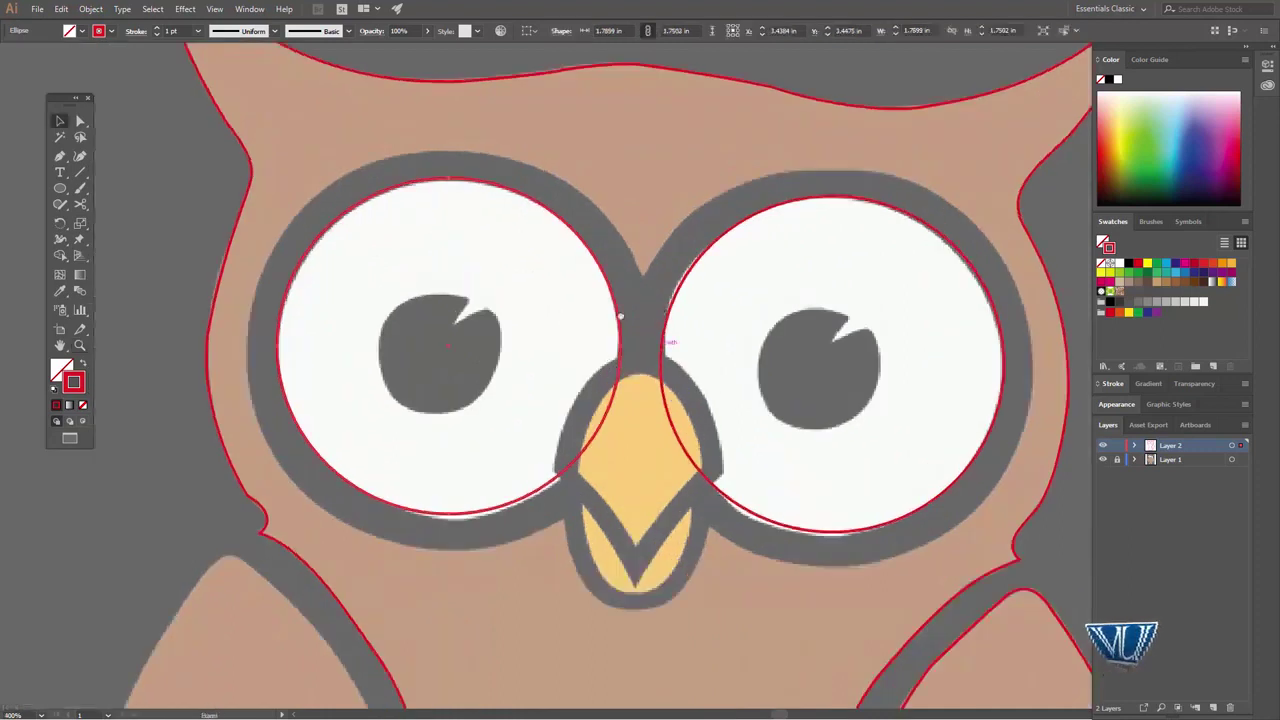
drag(604, 420, 520, 420)
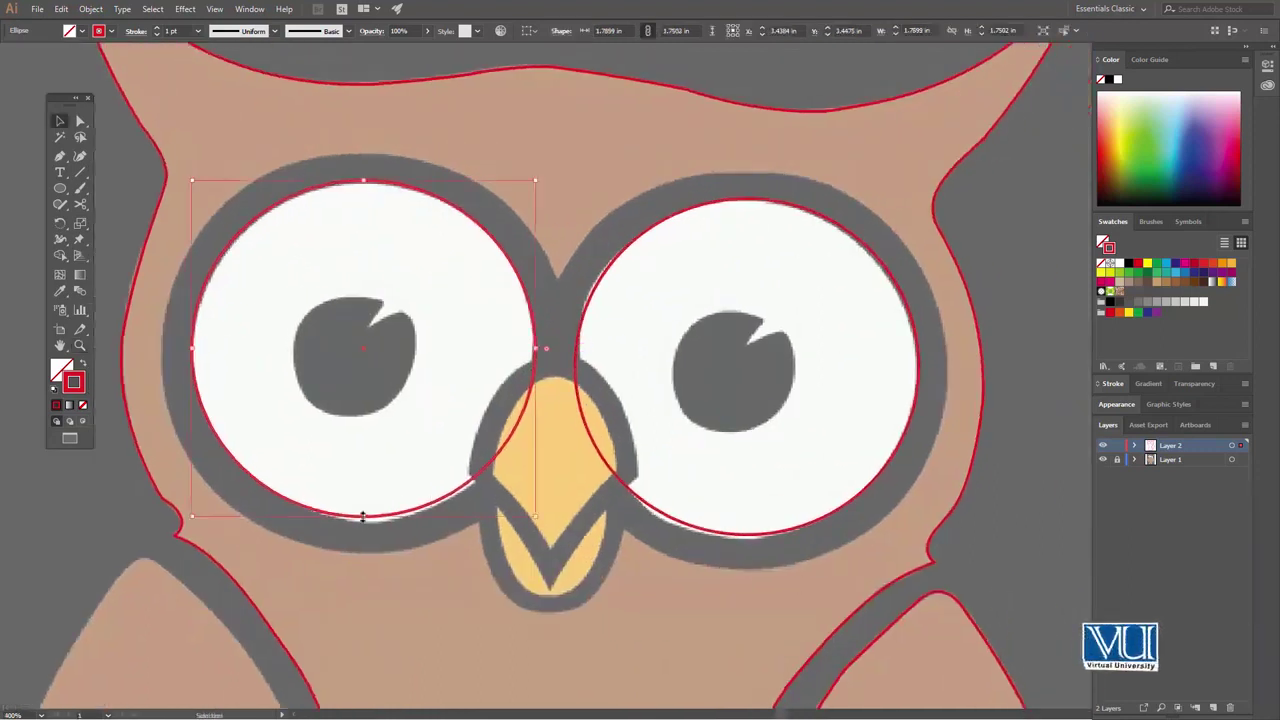
drag(365, 520, 365, 519)
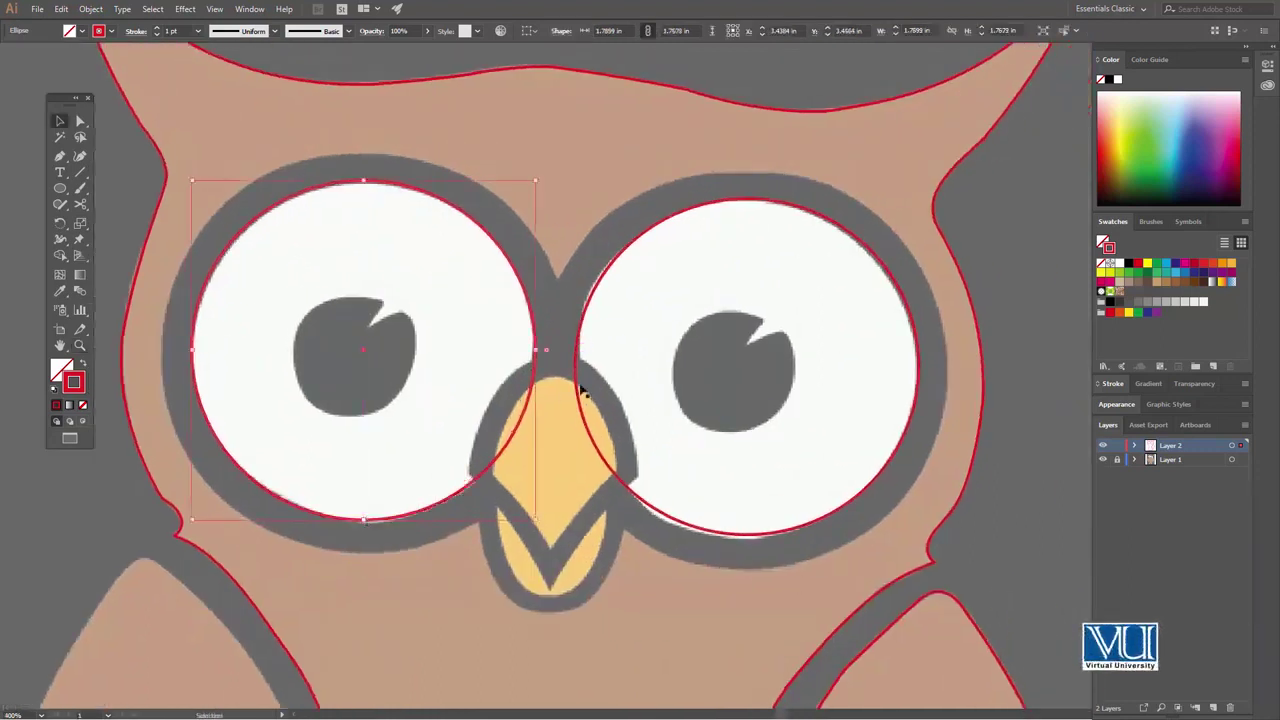
Resize the right-eye circle to fit and change its stacking order with Arrange.
click(722, 535)
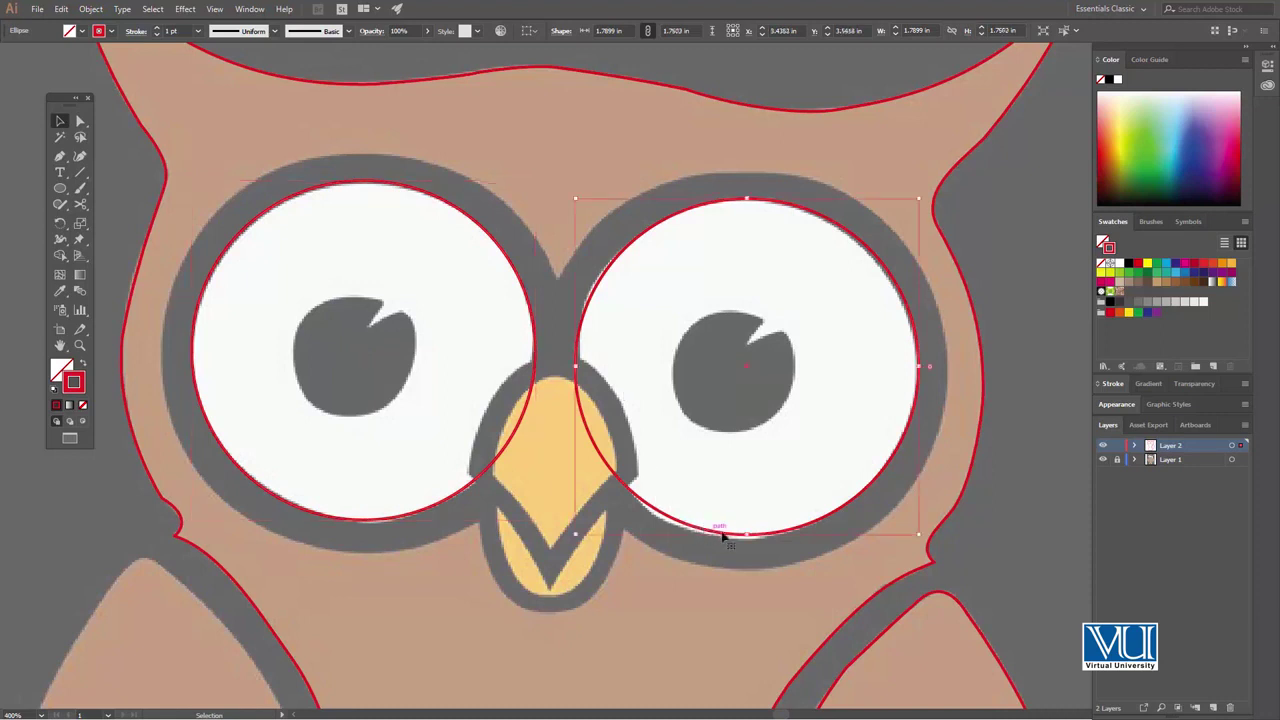
drag(745, 540, 745, 541)
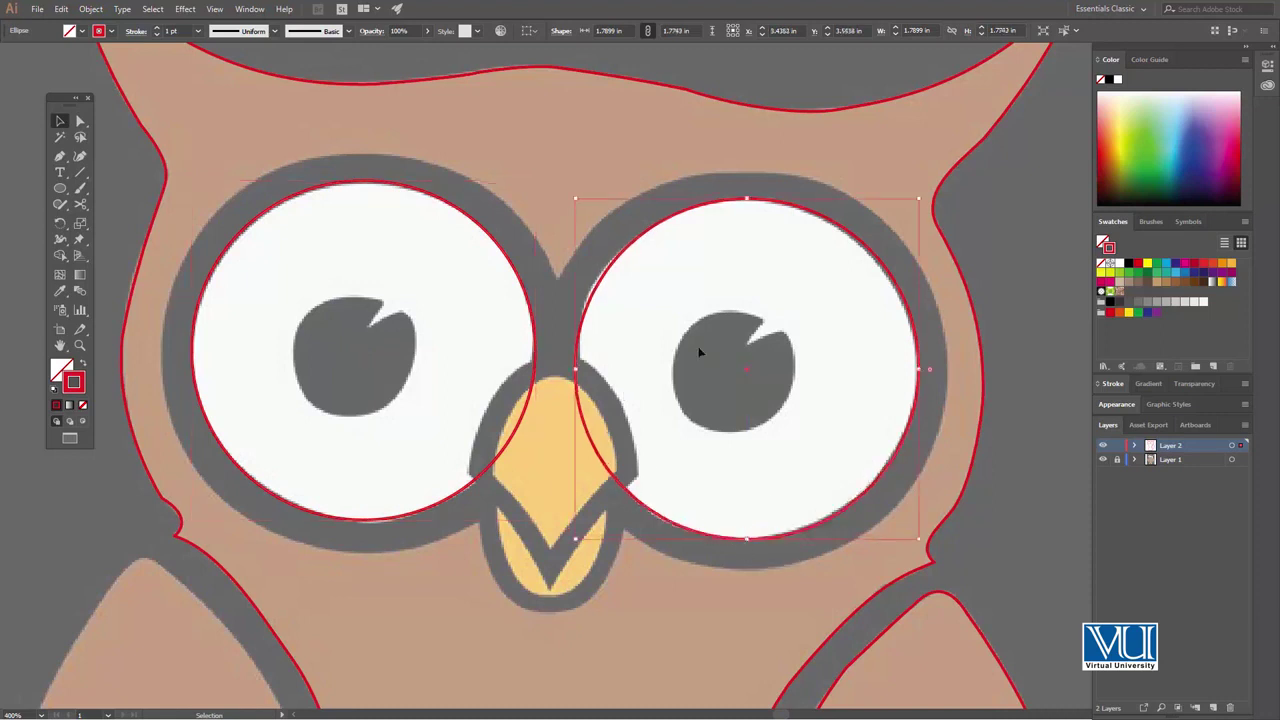
key(ctrl+minus)
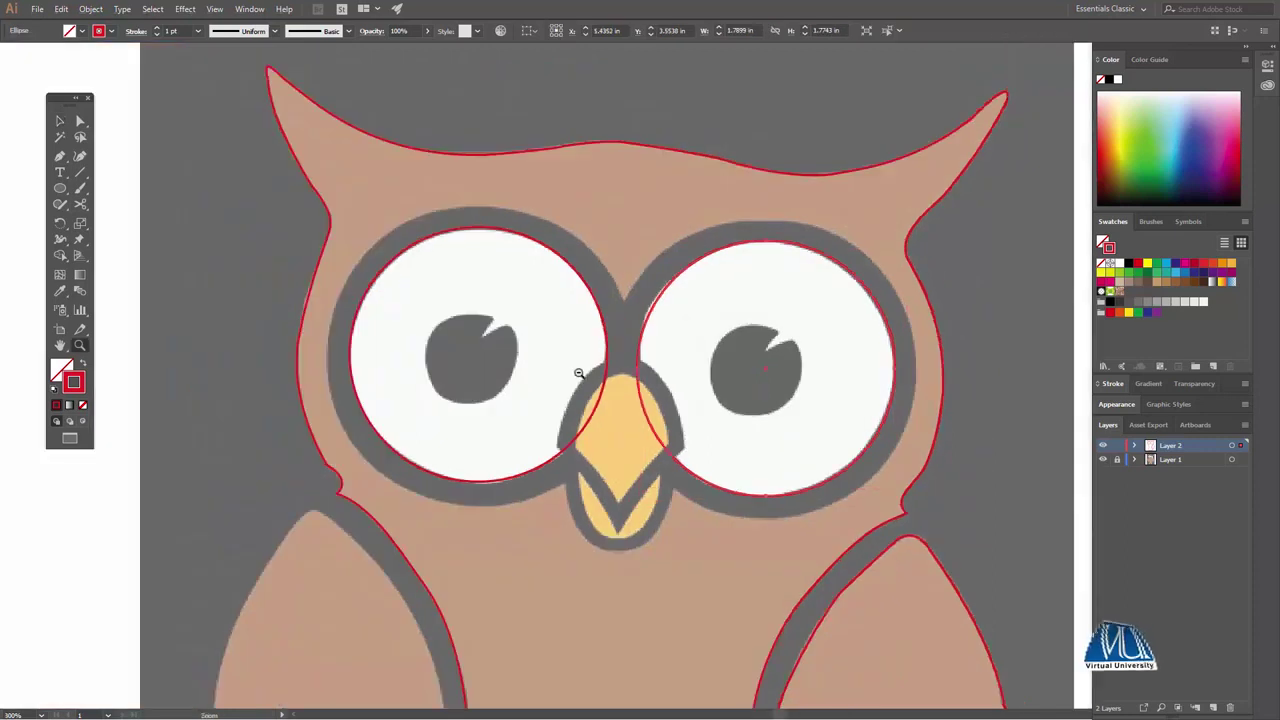
right_click(704, 255)
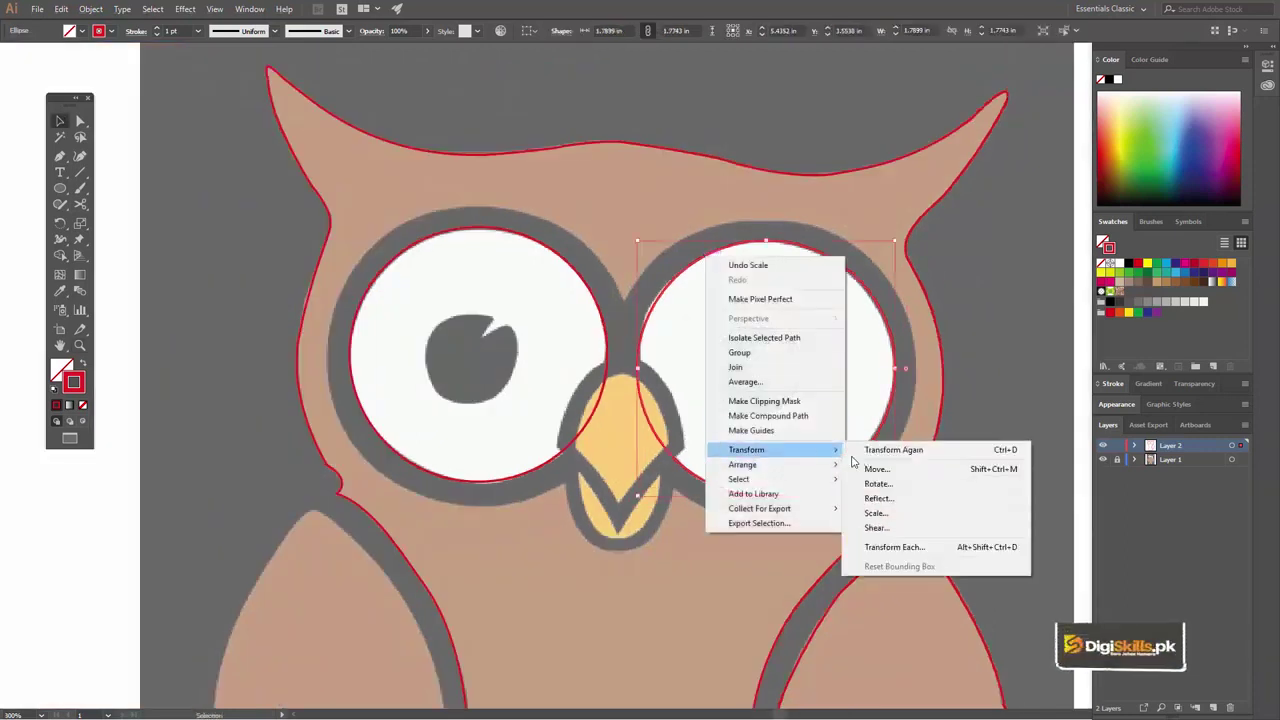
mouse_move(742, 464)
click(862, 465)
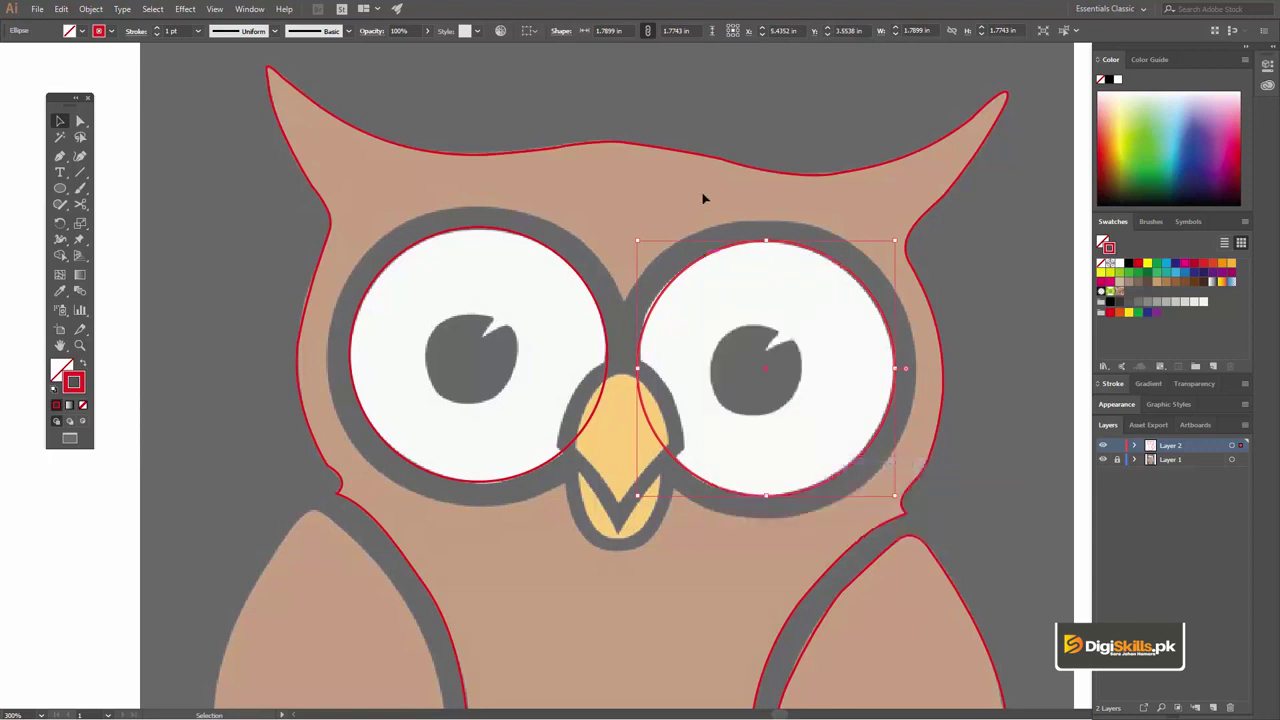
Clear the selection and zoom out to view the whole owl.
click(658, 156)
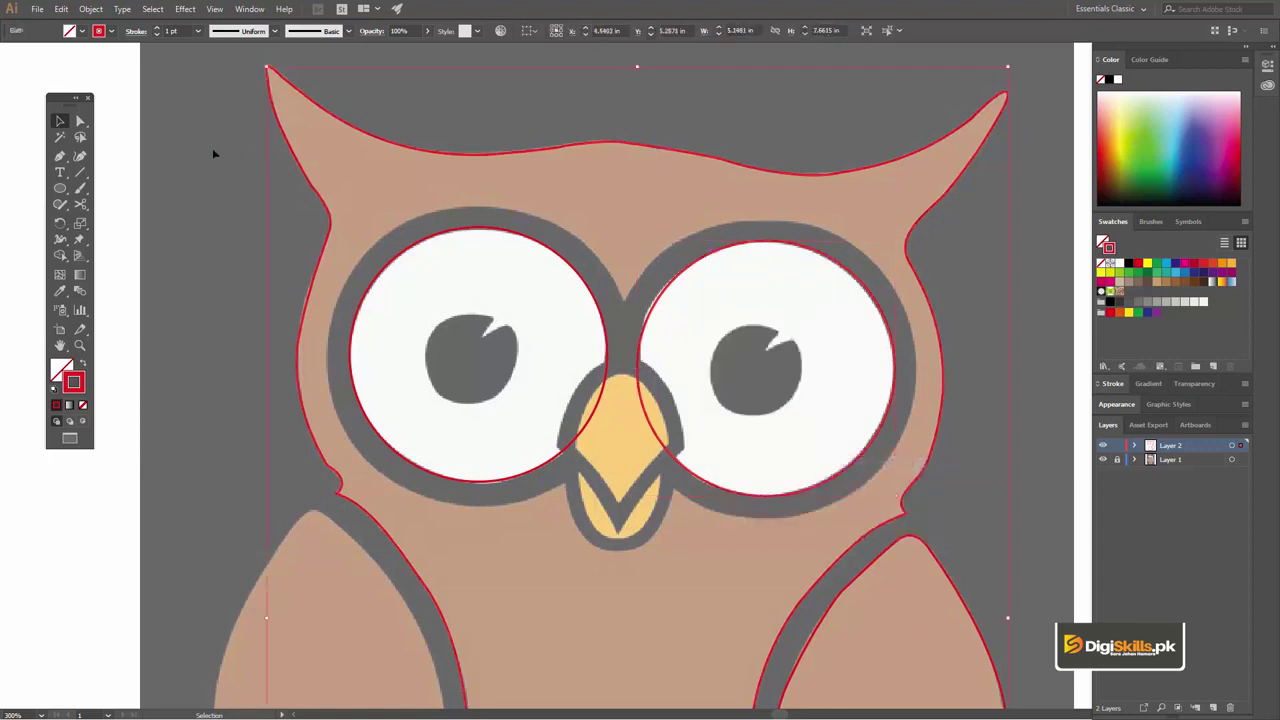
click(213, 154)
key(z)
alt+click(597, 419)
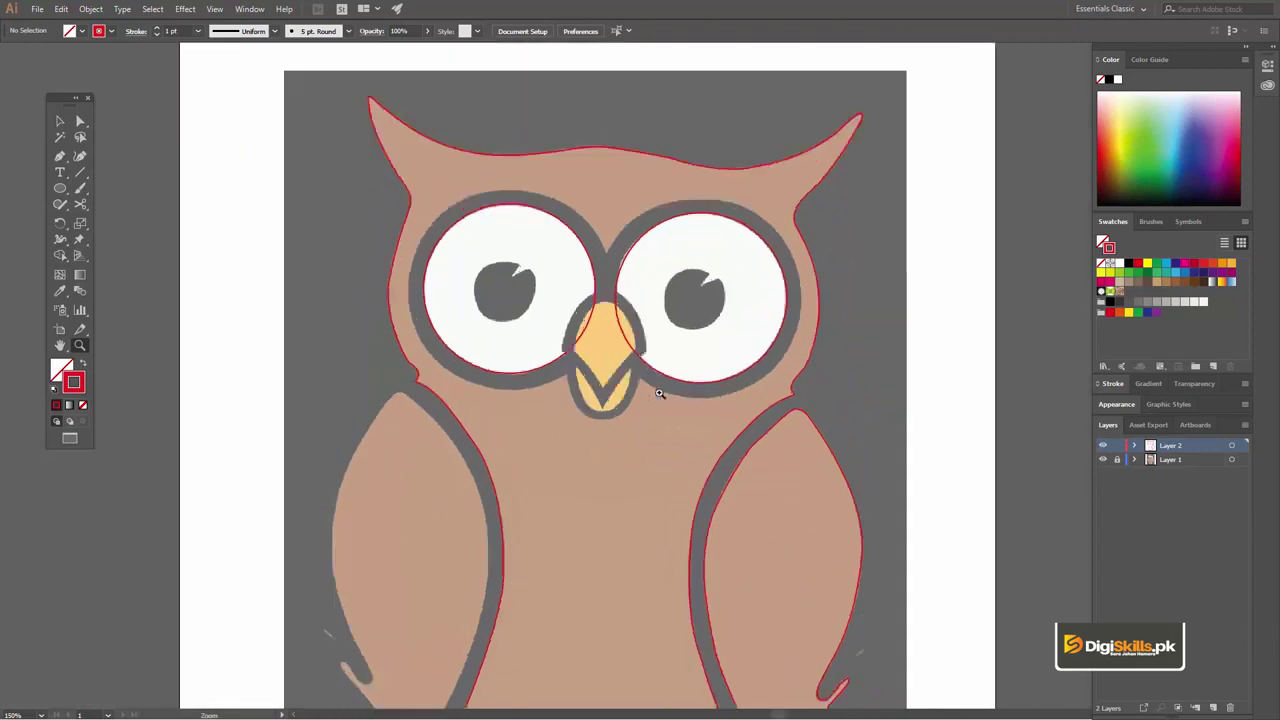
click(628, 354)
scroll(562, 538, down, 5)
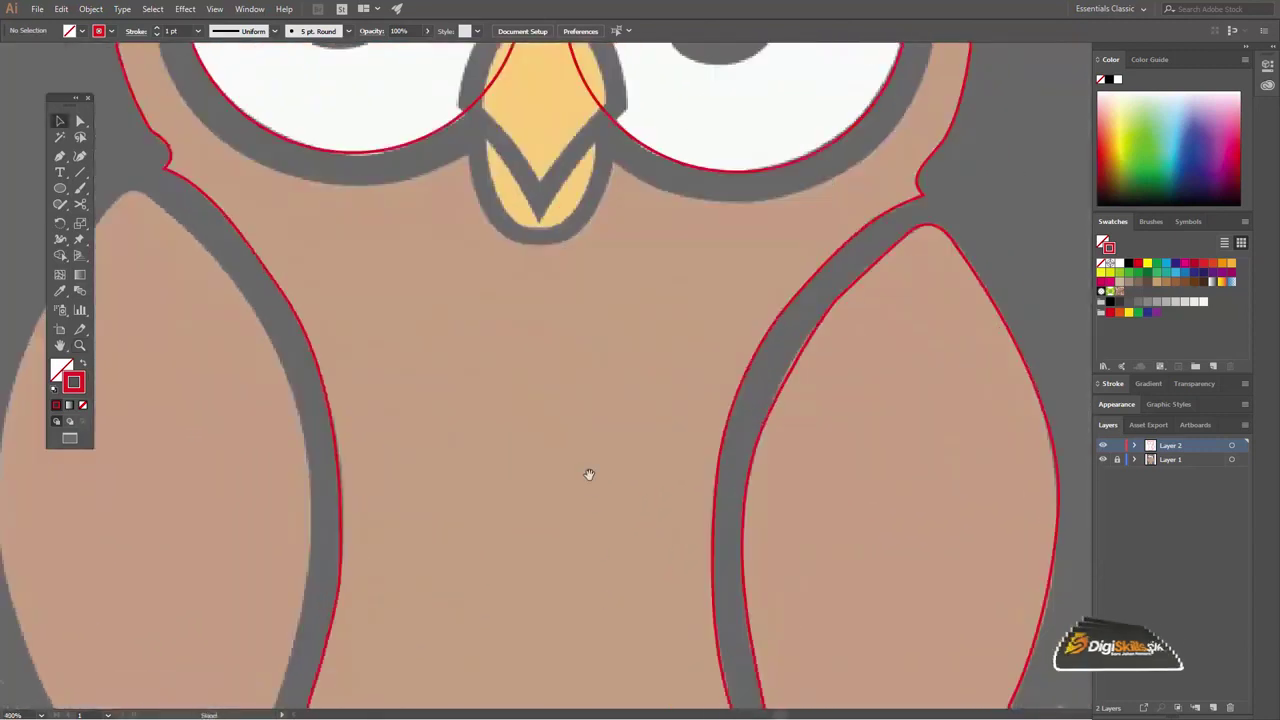
key(ctrl+minus)
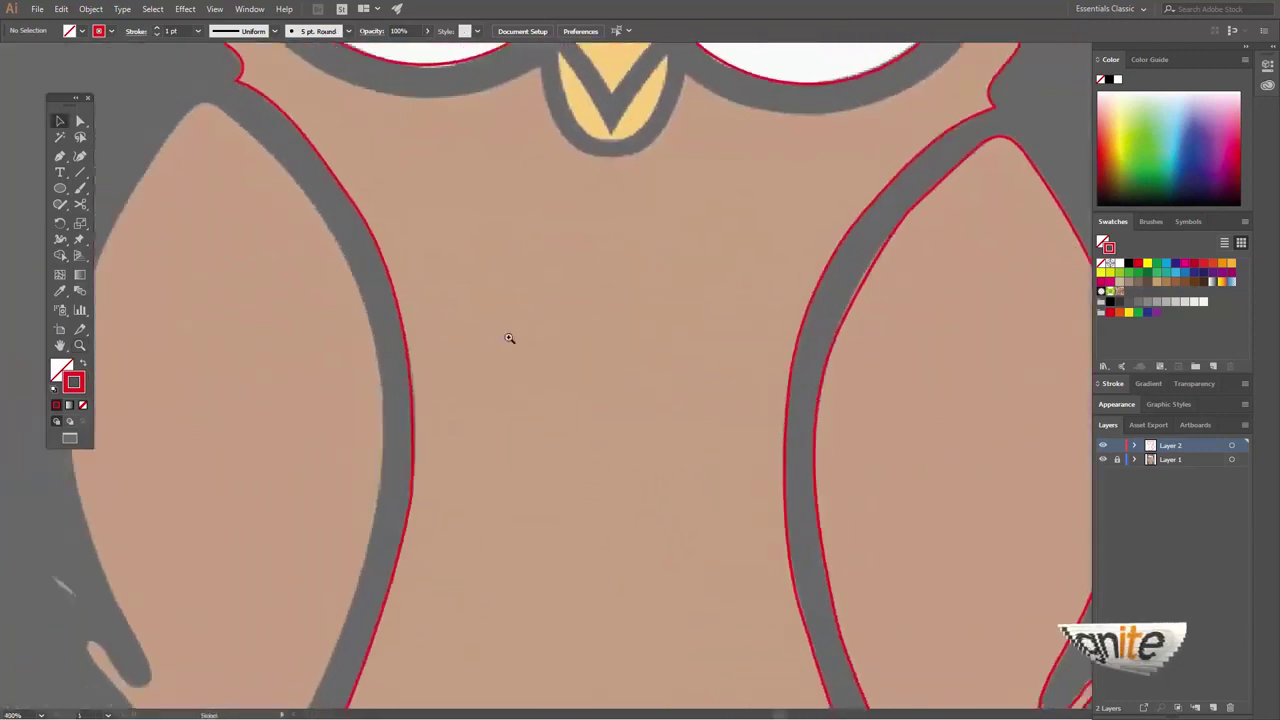
key(ctrl+minus)
key(ctrl+plus)
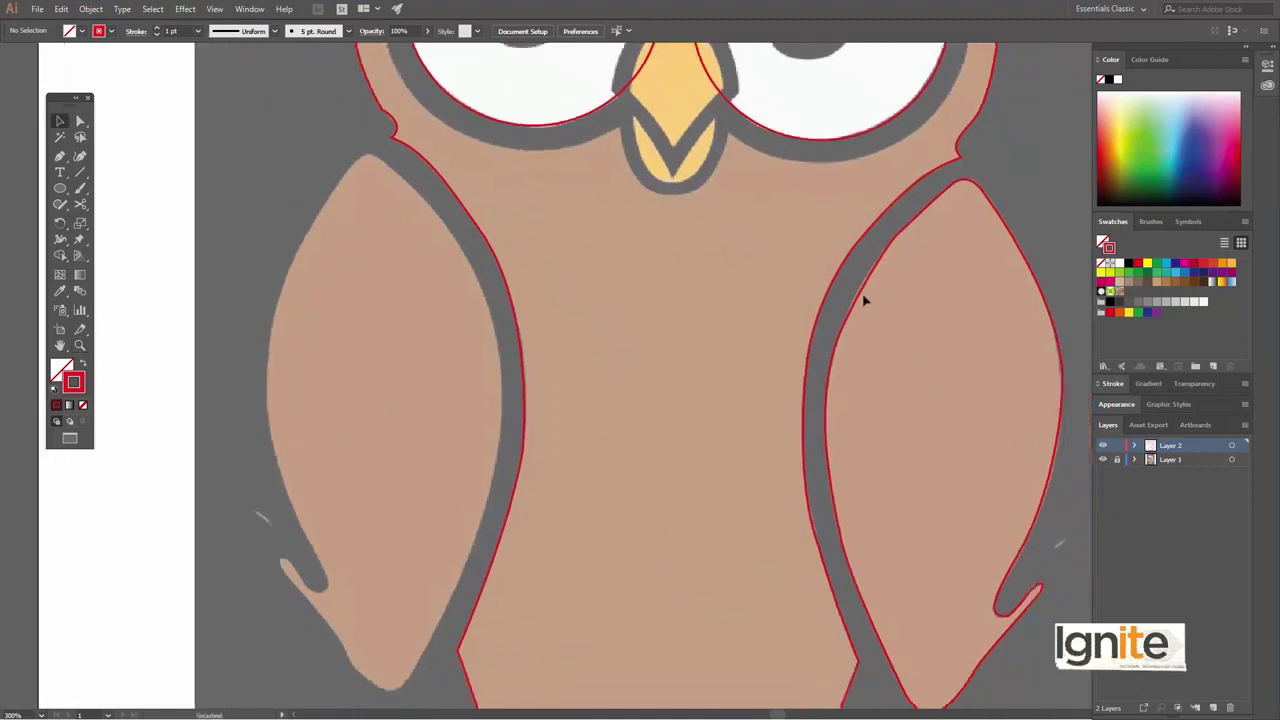
drag(852, 295, 435, 293)
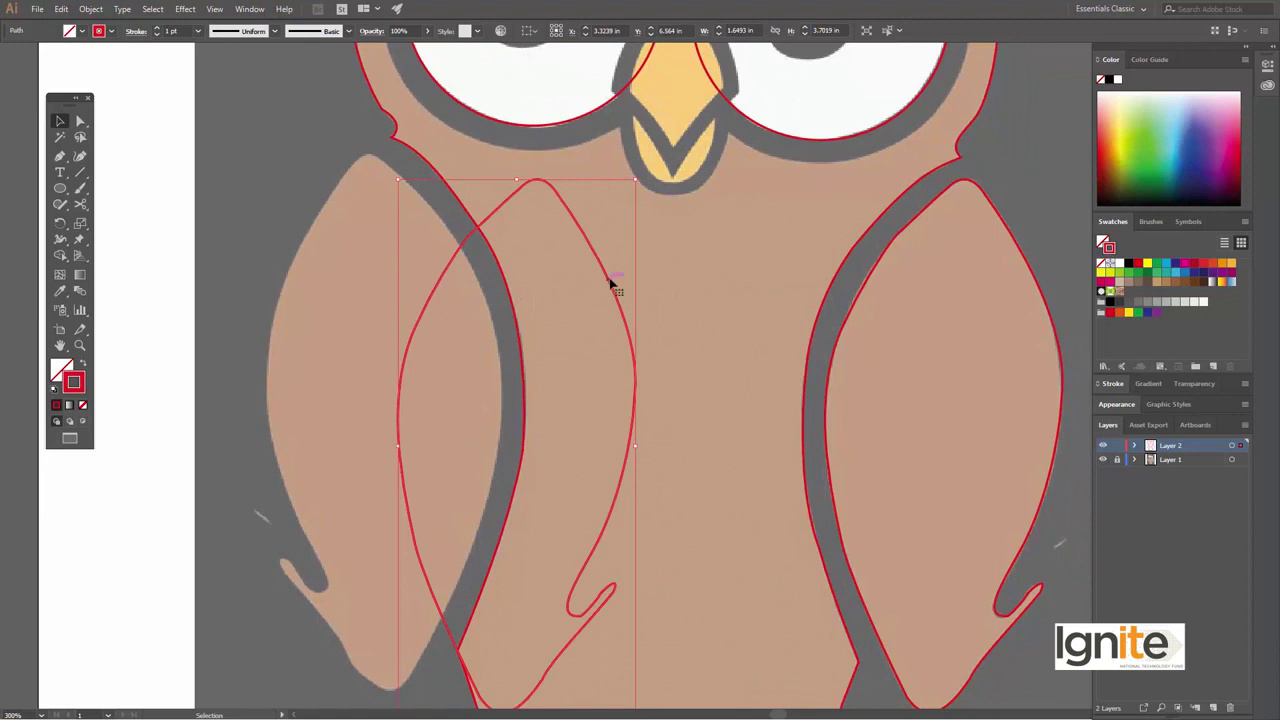
drag(605, 276, 472, 276)
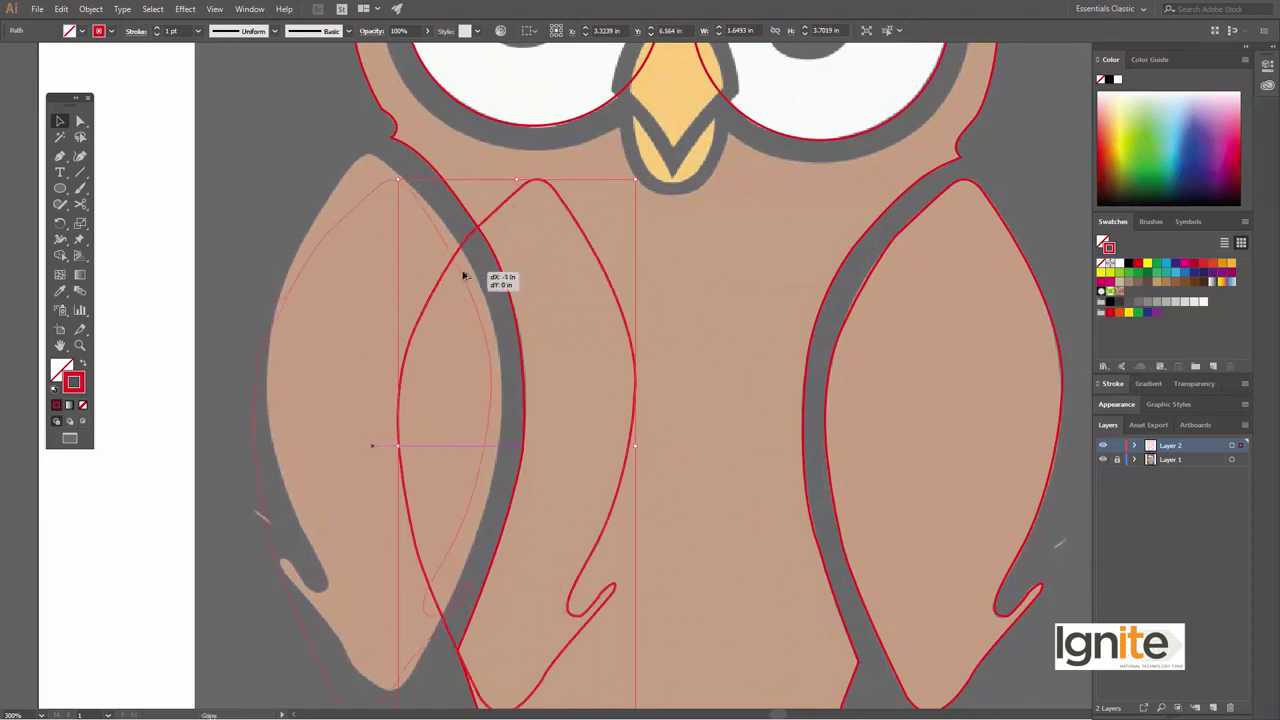
drag(463, 276, 466, 279)
key(z)
click(417, 297)
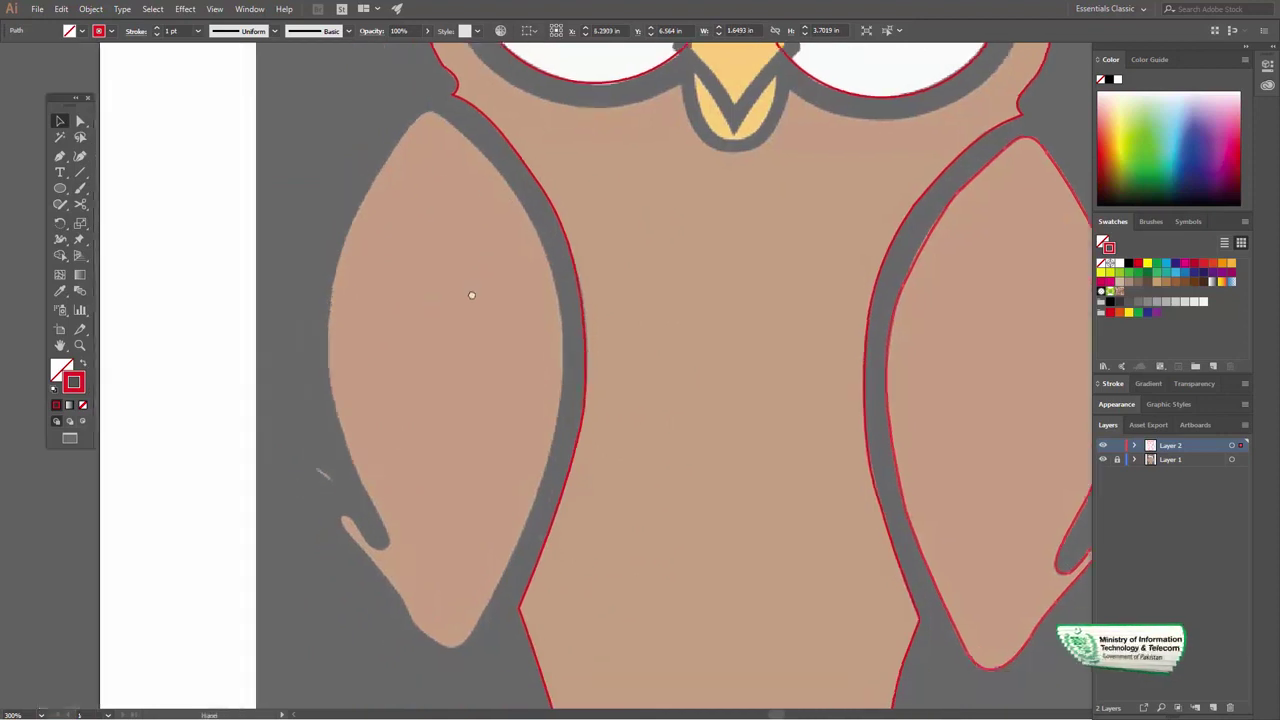
click(448, 263)
click(448, 263)
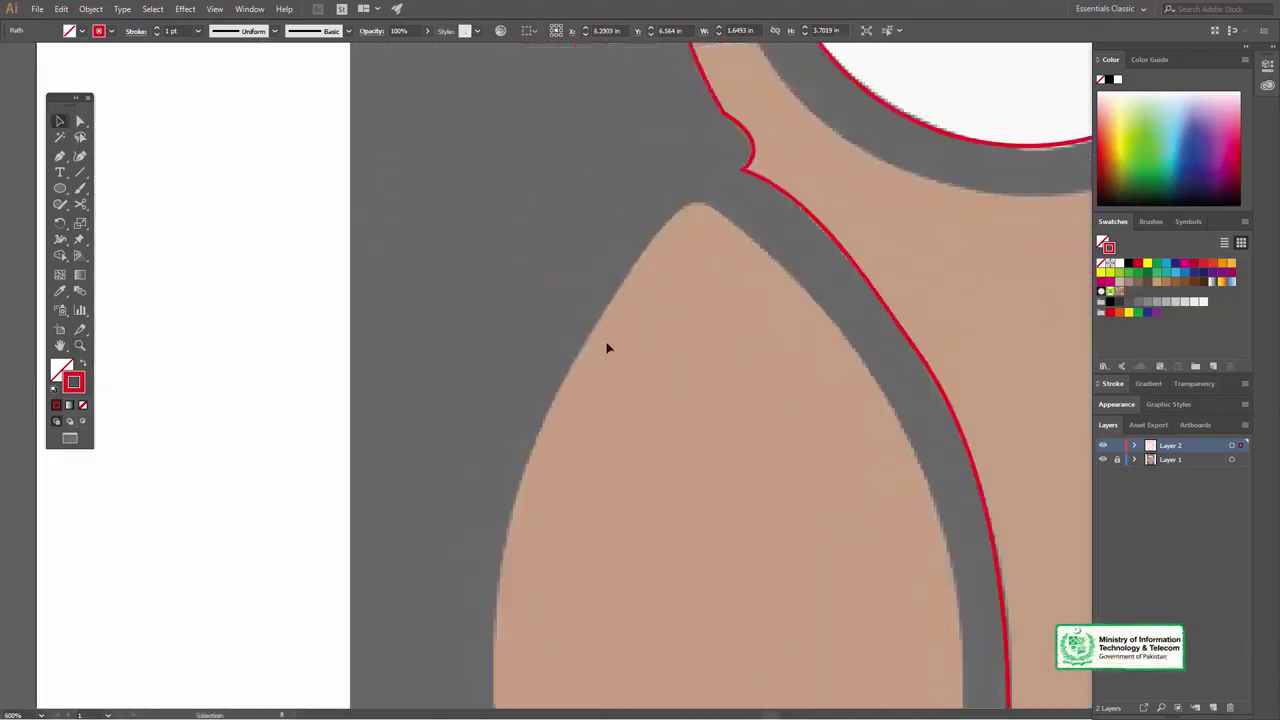
Trace the left wing with the Pencil from its upper edge down around the bottom tip.
mouse_move(593, 326)
mouse_down()
mouse_move(678, 219)
mouse_move(729, 231)
mouse_move(625, 318)
mouse_up()
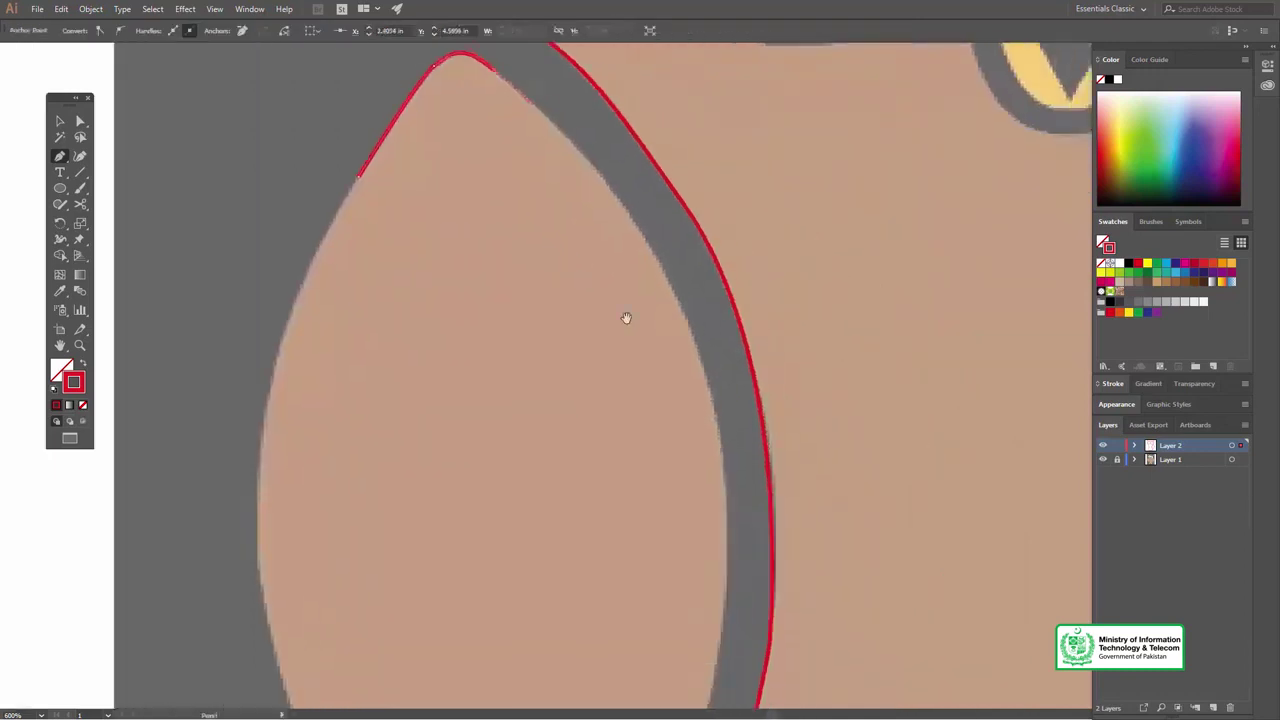
drag(713, 402, 671, 329)
mouse_move(652, 240)
mouse_down()
mouse_move(635, 572)
mouse_move(651, 549)
mouse_up()
scroll(630, 500, down, 3)
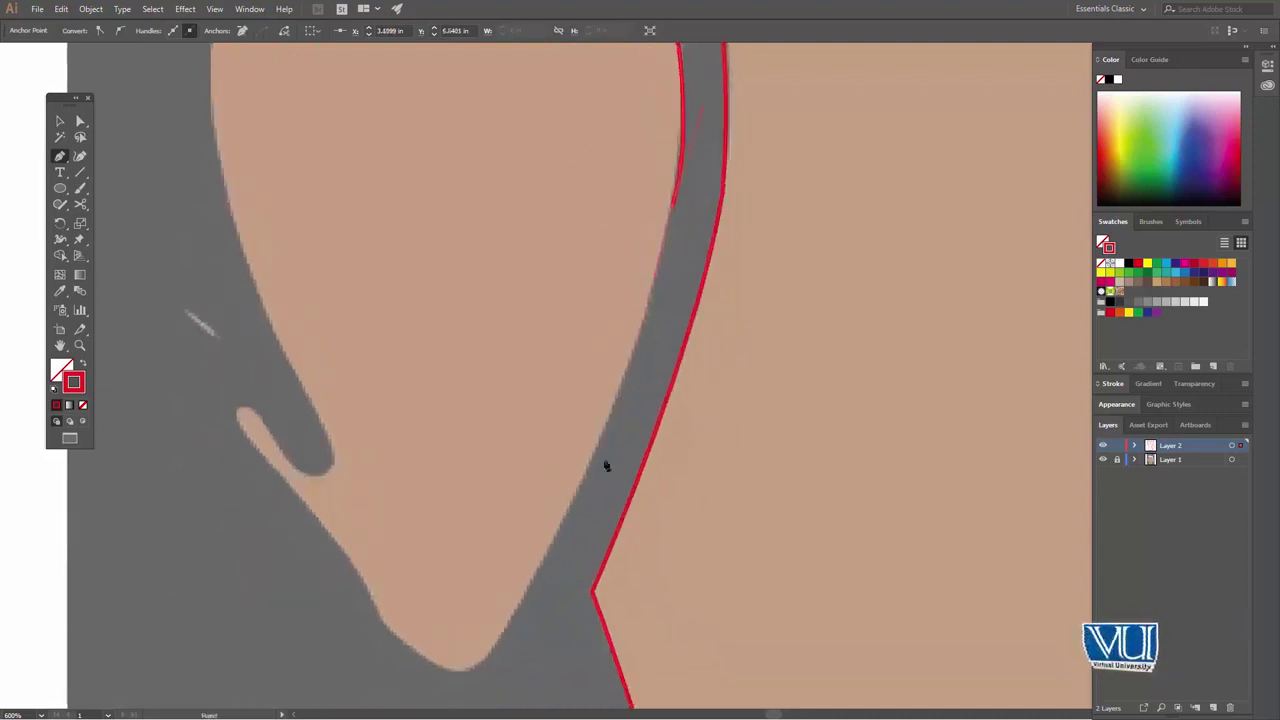
mouse_move(531, 588)
mouse_down()
mouse_move(451, 674)
mouse_move(380, 630)
mouse_up()
Close the left-wing outline at its top point and recentre the whole owl in view.
scroll(363, 515, up, 2)
scroll(363, 515, left, 3)
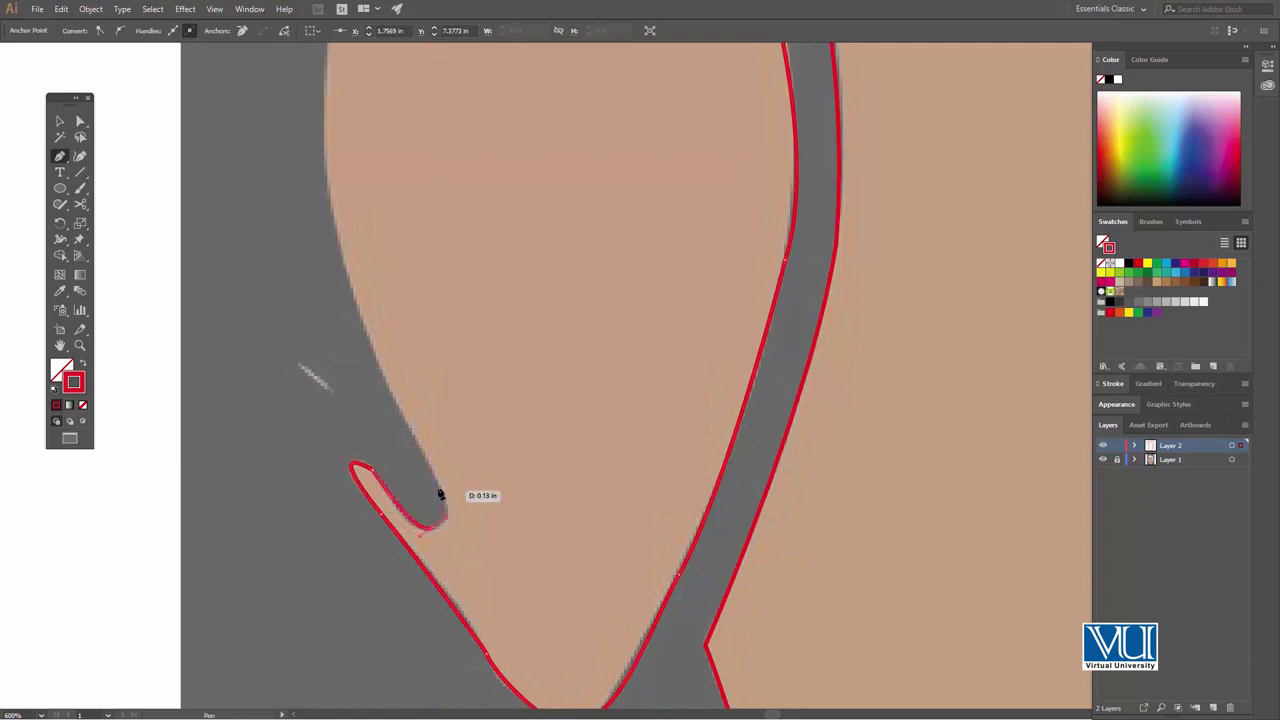
scroll(380, 363, up, 10)
scroll(380, 363, left, 3)
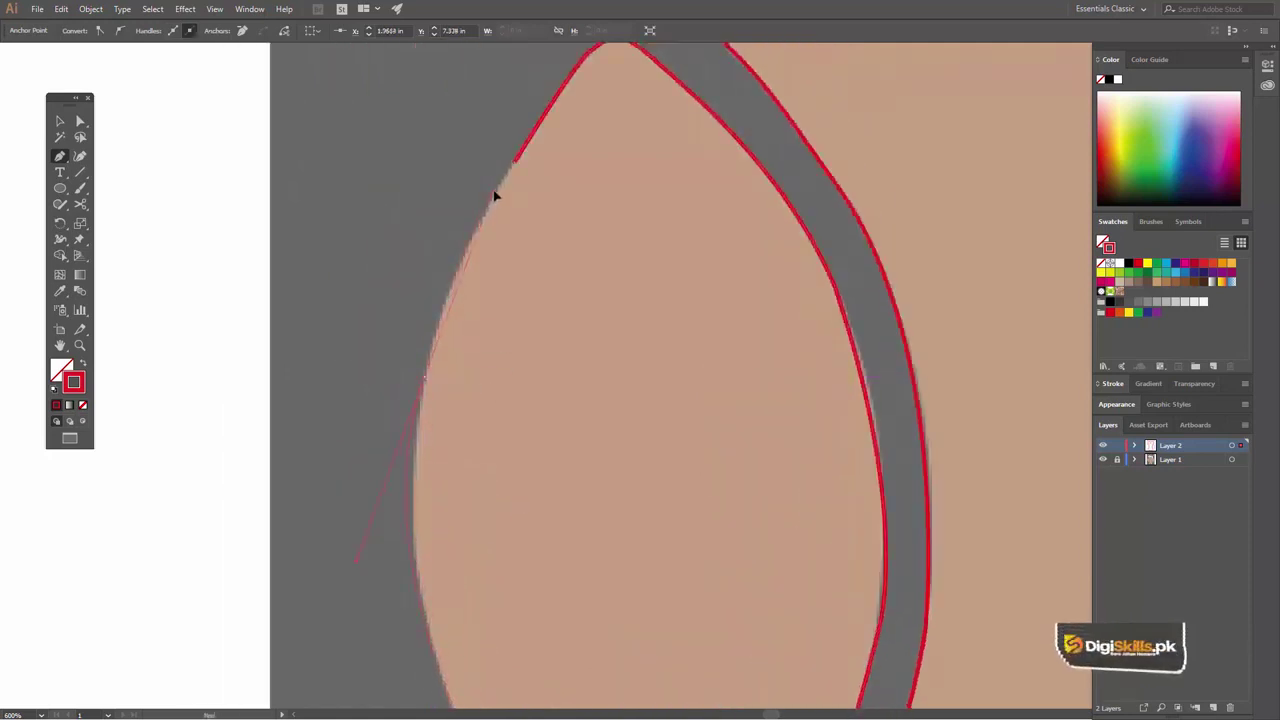
drag(515, 163, 518, 166)
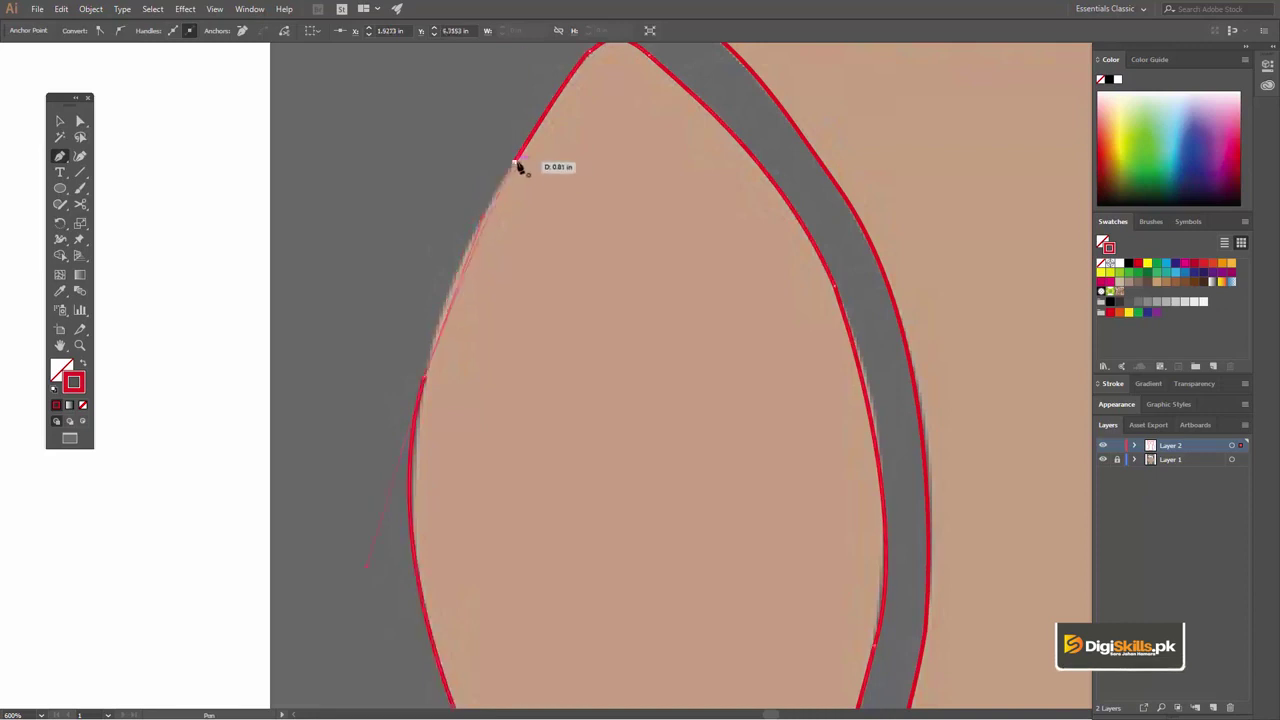
key(ctrl+minus)
key(ctrl+minus)
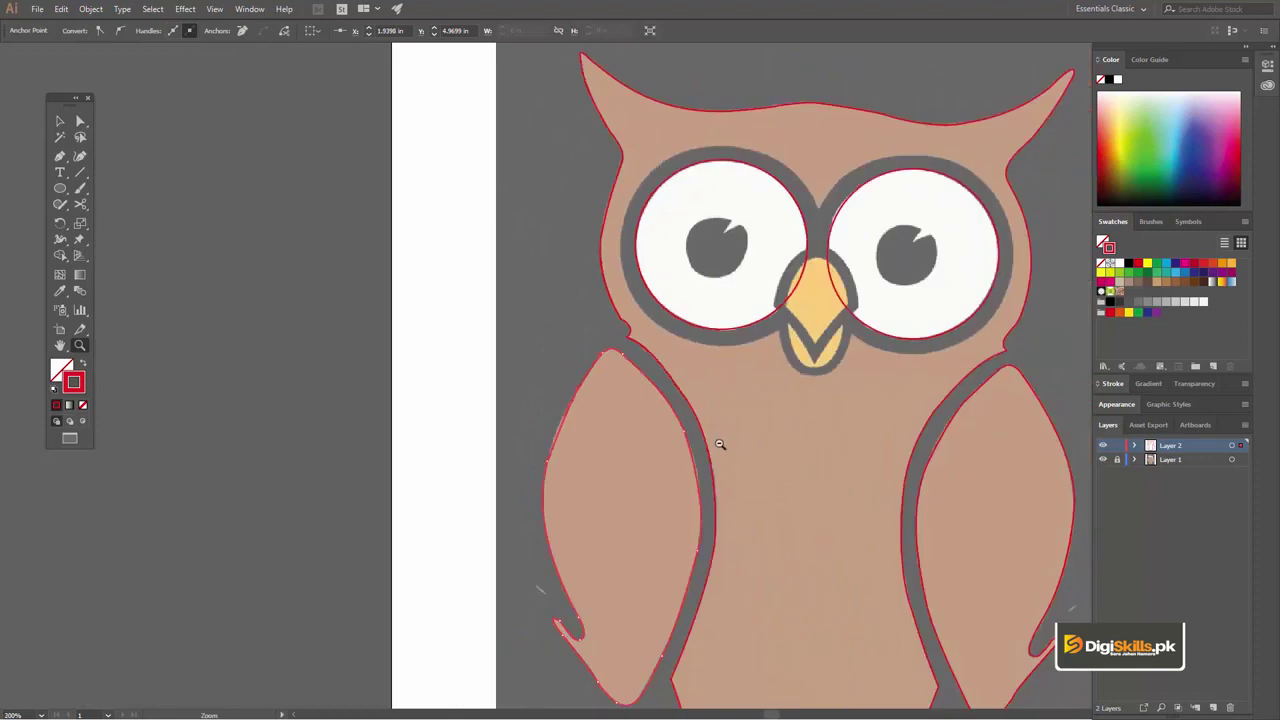
key(ctrl+minus)
drag(743, 417, 512, 414)
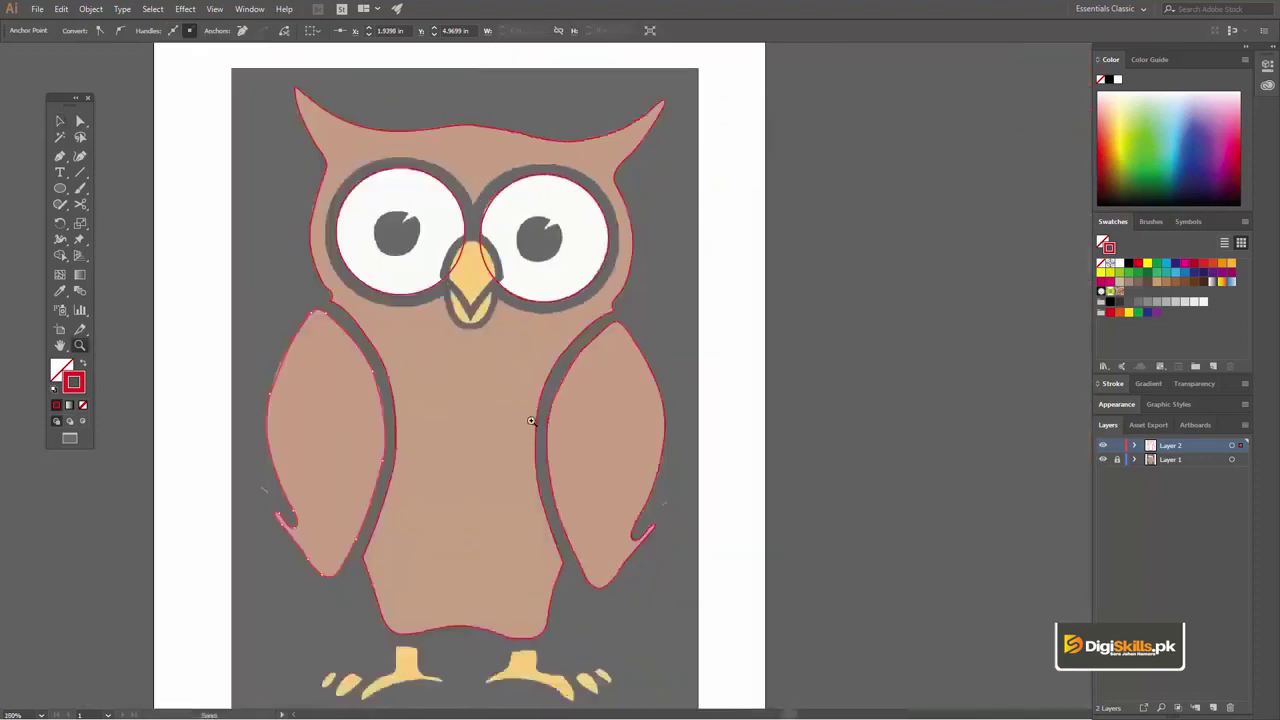